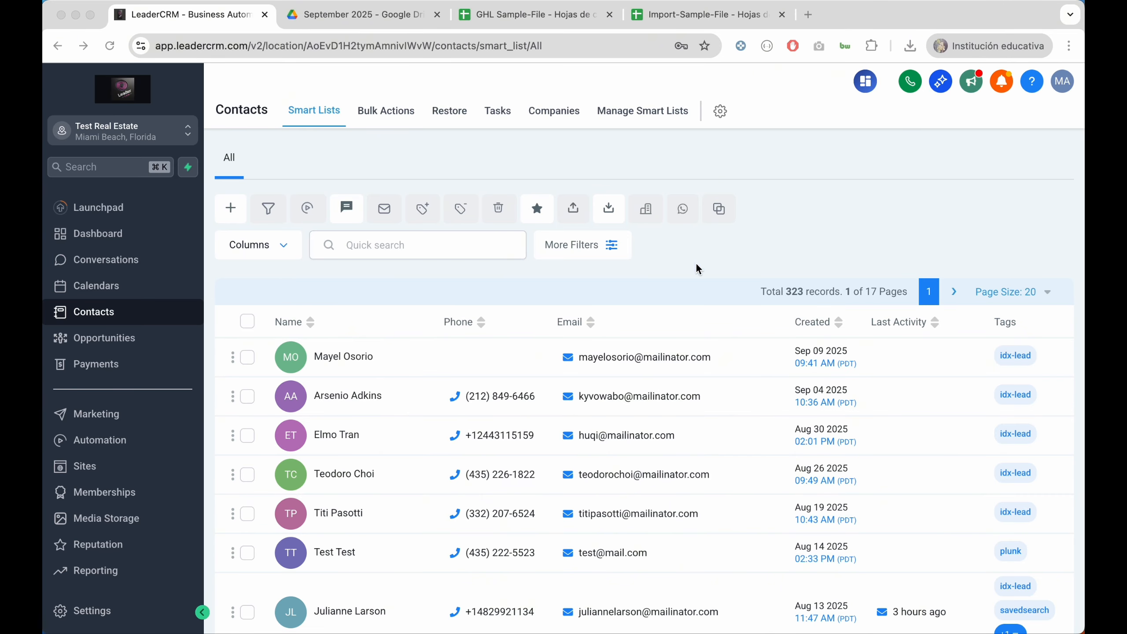
Start a contacts import and download the sample file from the upload stage.
left_click(669, 252)
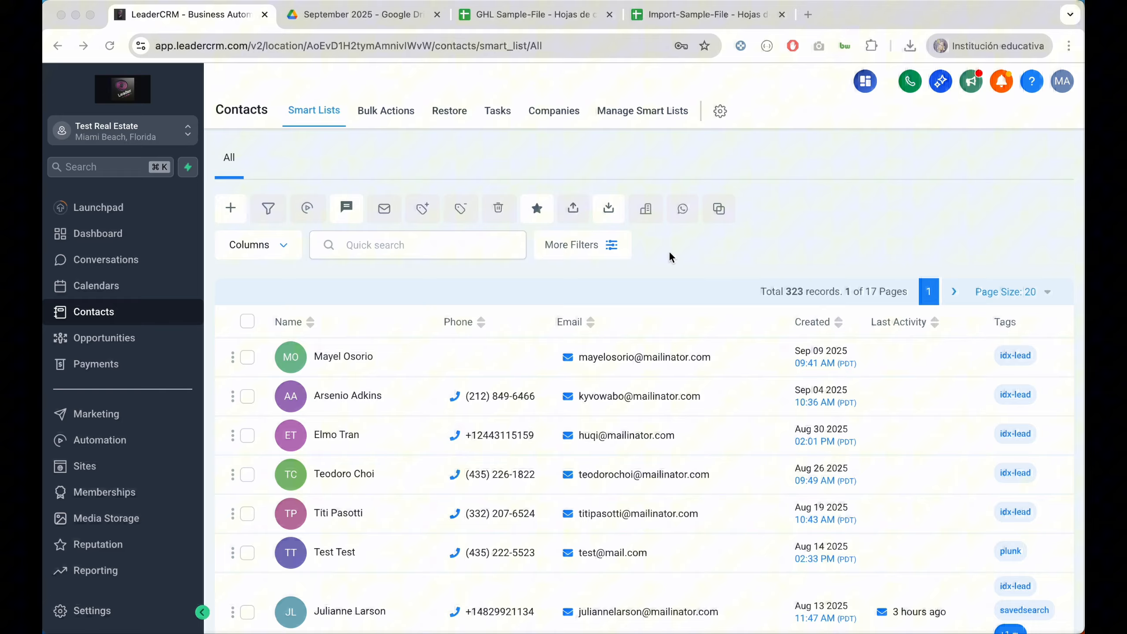
left_click(612, 213)
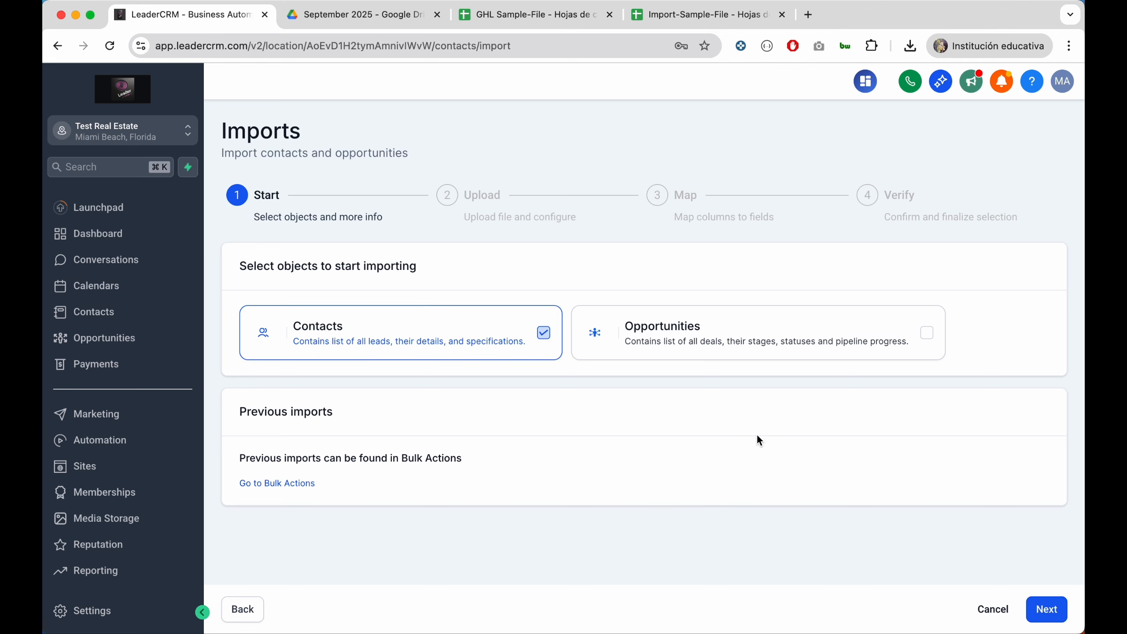
left_click(1055, 610)
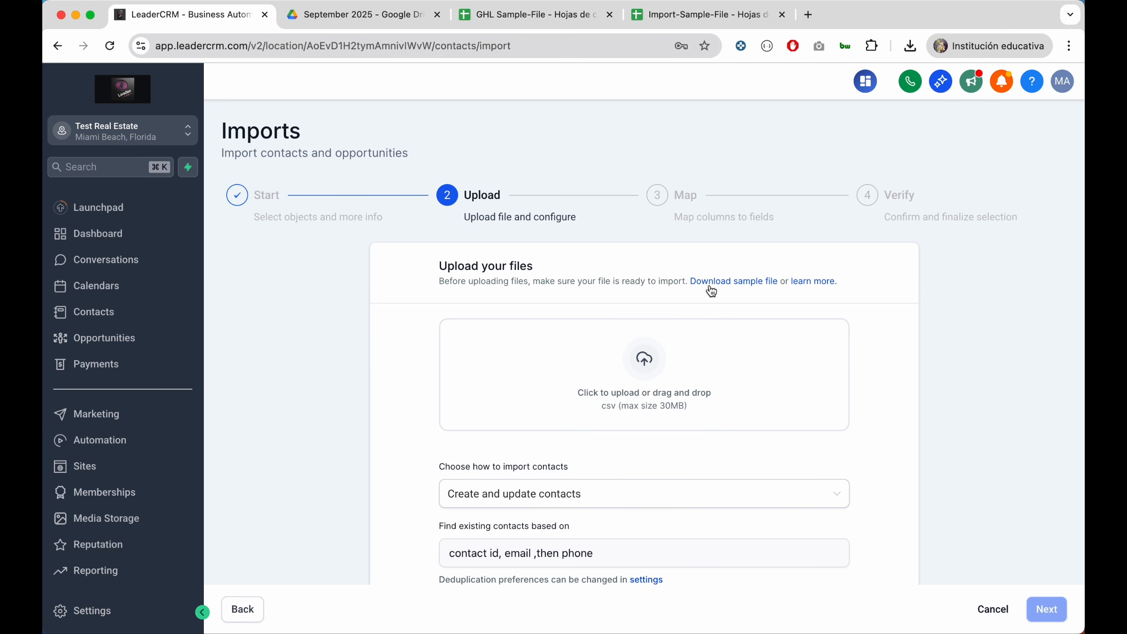
left_click(737, 284)
Switch to the GHL Sample-File spreadsheet in Google Sheets and examine its Phone and Email columns.
left_click(511, 19)
left_click(525, 257)
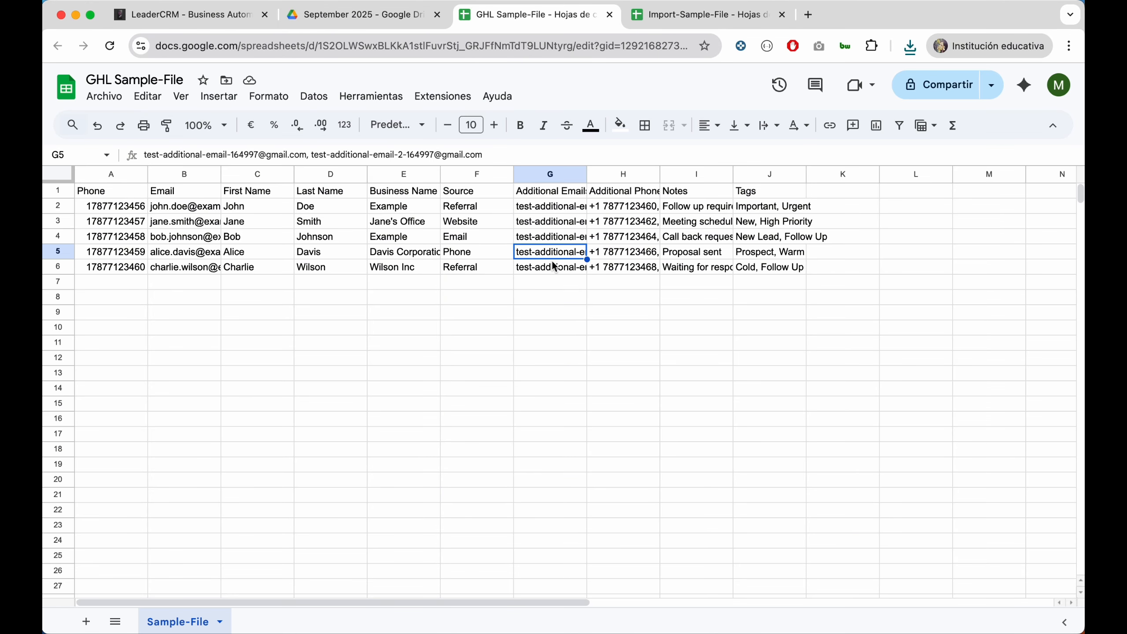
left_click(118, 193)
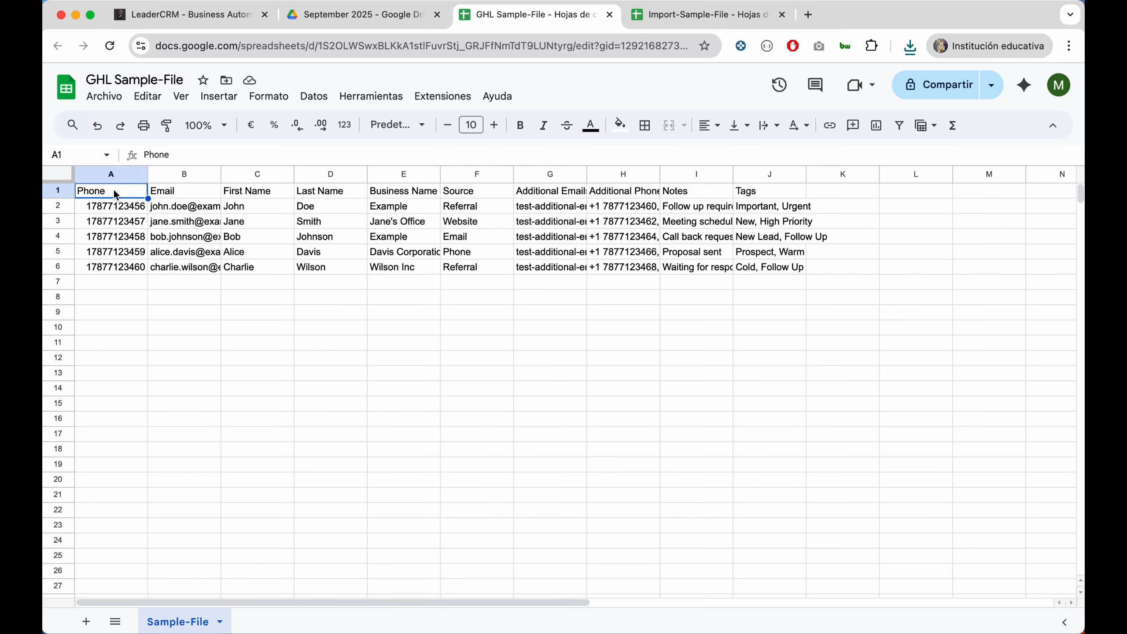
left_click(171, 194)
left_click(117, 193)
left_click(112, 169)
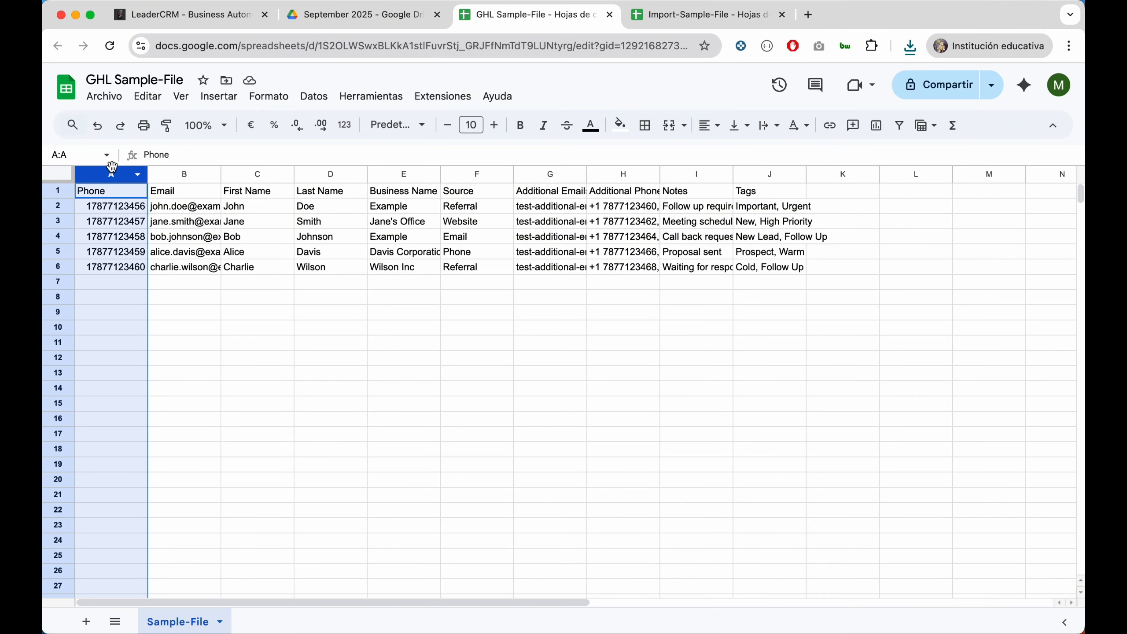
left_click(175, 174)
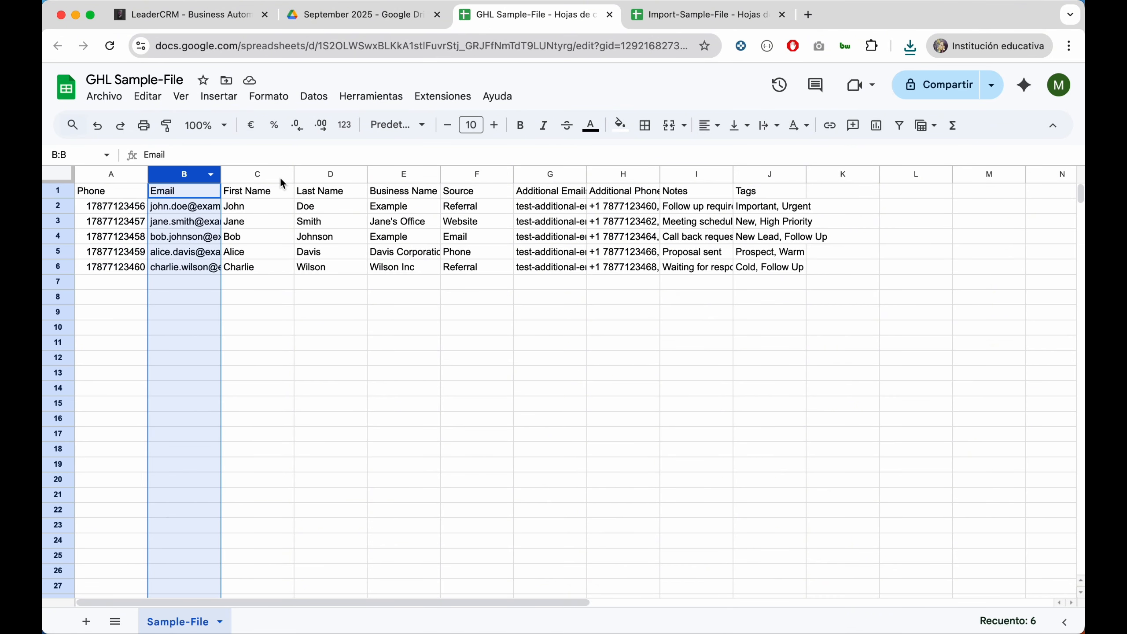
left_click(123, 176)
left_click(182, 177)
left_click(109, 178)
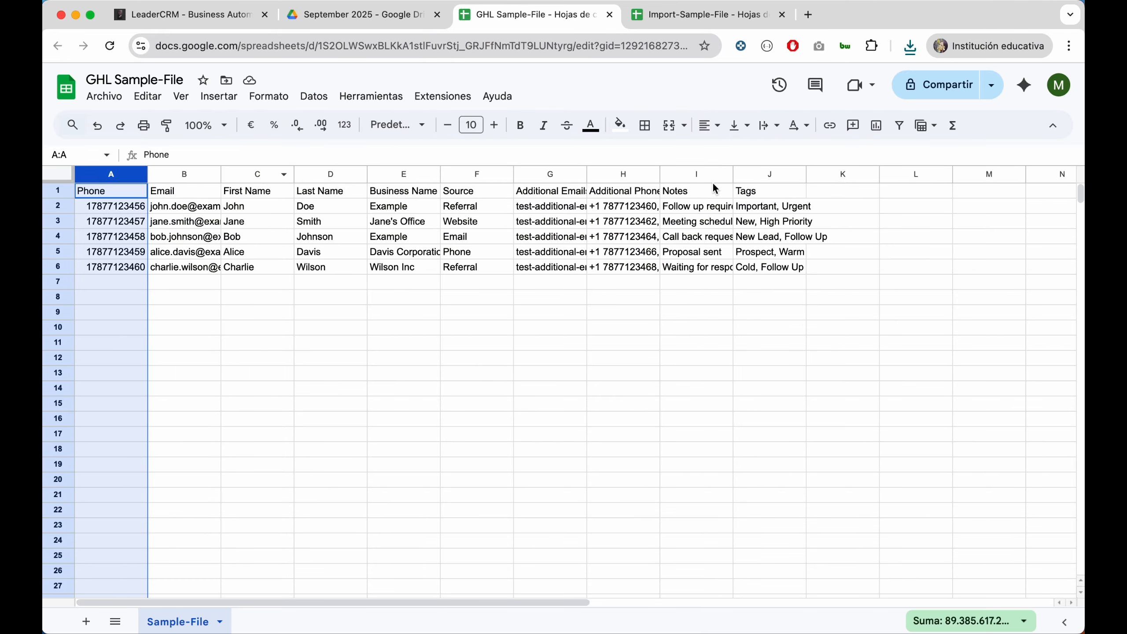
Review the sample file's remaining column headers, from Email and First Name through Additional Emails, Notes and Tags.
left_click(191, 196)
left_click(258, 194)
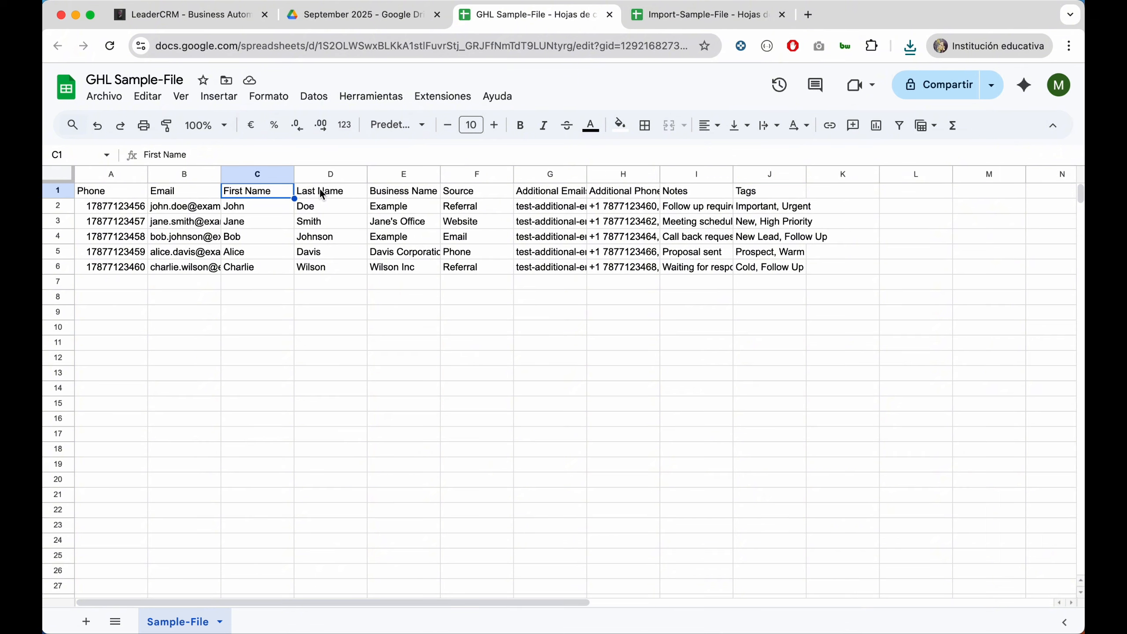
left_click(322, 194)
left_click(412, 192)
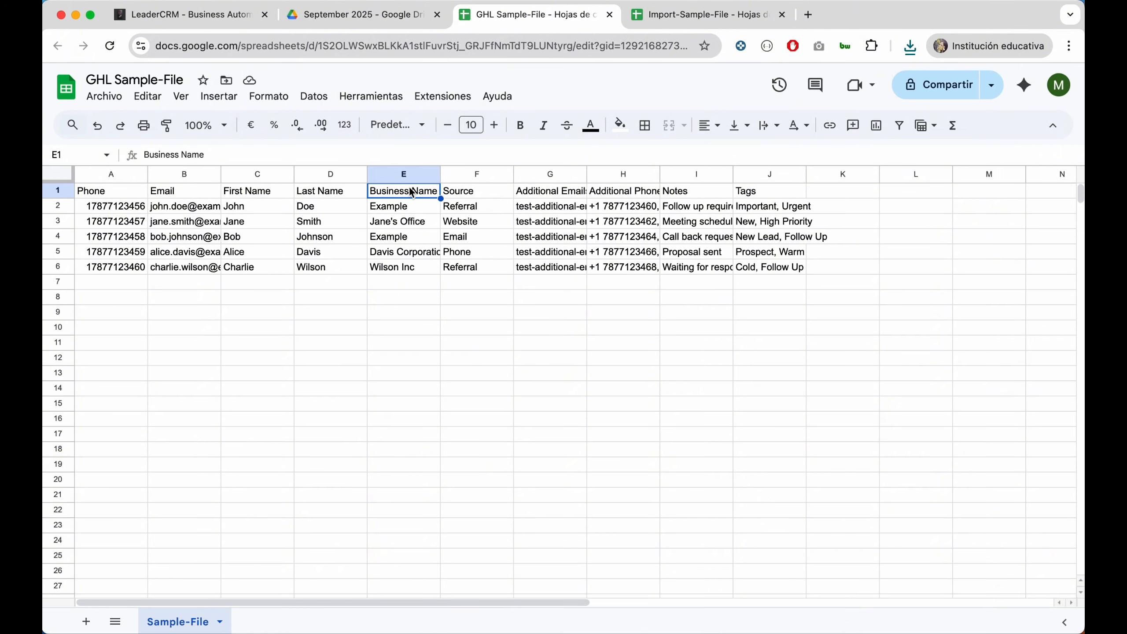
left_click(474, 193)
left_click(561, 193)
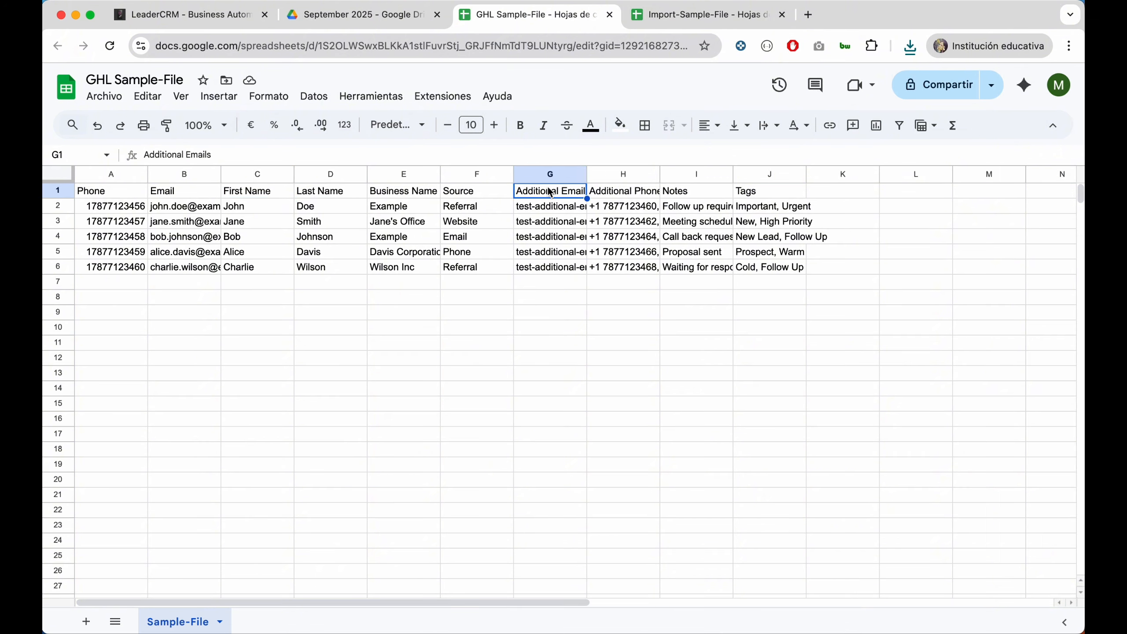
left_click(607, 191)
left_click(691, 194)
left_click(768, 192)
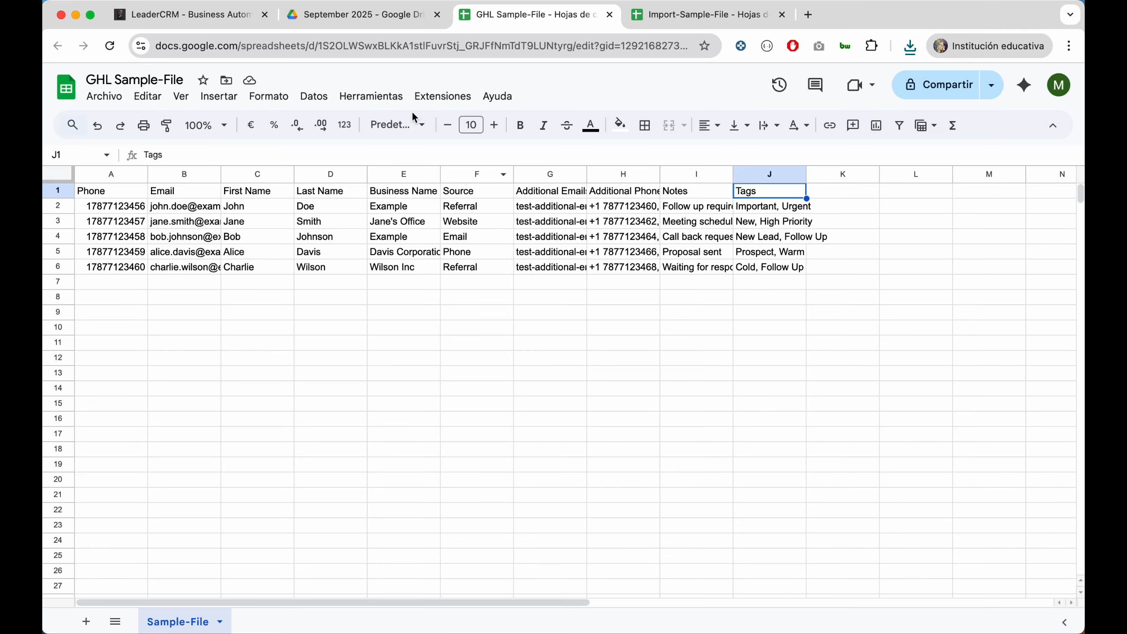
Switch to the Import-Sample-File spreadsheet and examine the extra property-search columns from min_price to counties.
left_click(692, 14)
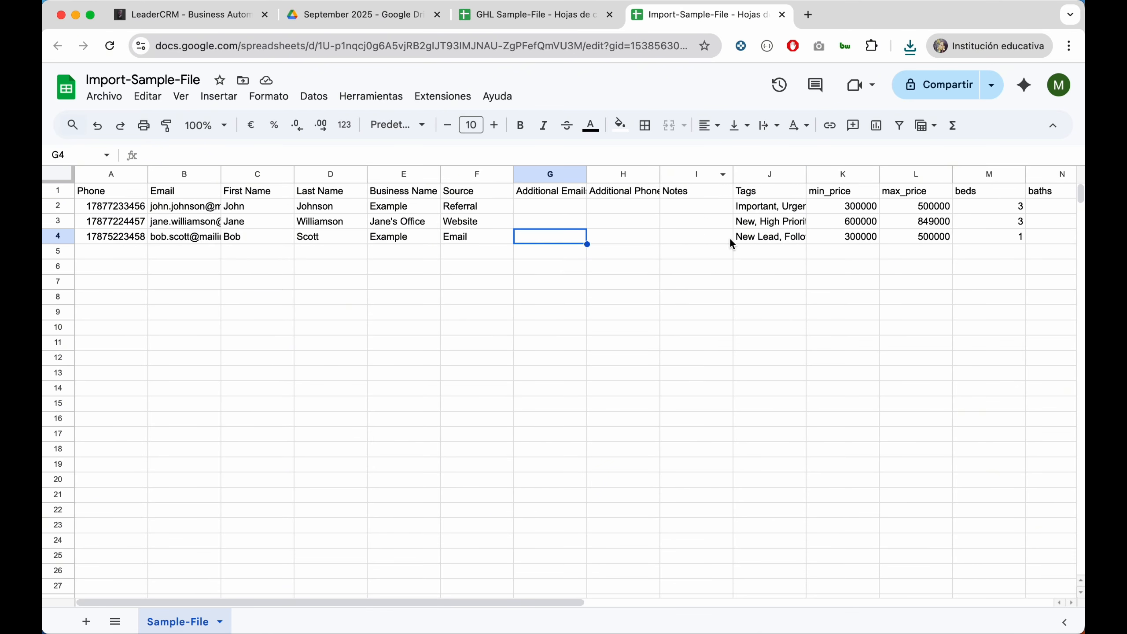
left_click(609, 219)
scroll(654, 222, "right", 3)
scroll(654, 223, "left", 3)
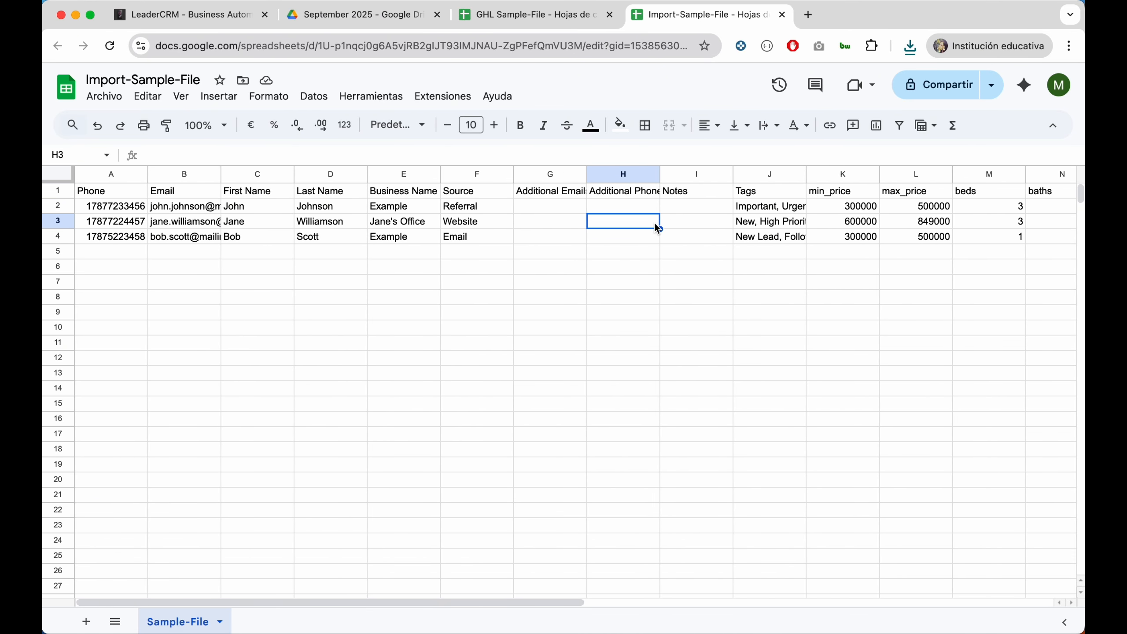
scroll(657, 227, "right", 2)
scroll(657, 227, "left", 2)
left_click(823, 189)
left_click(823, 177)
scroll(832, 176, "right", 10)
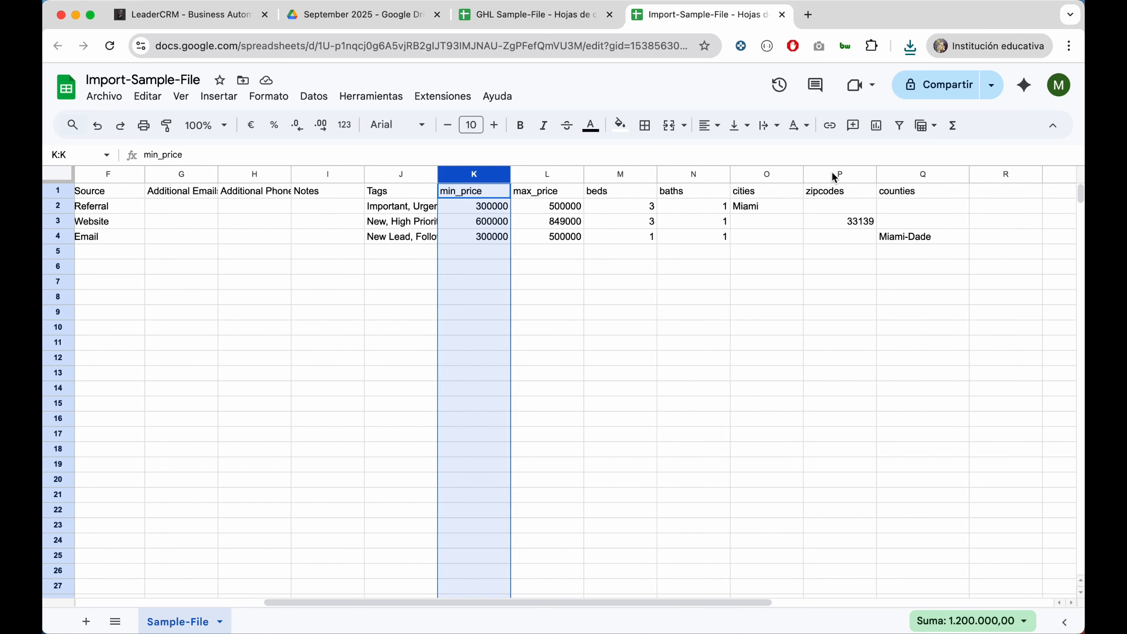
left_click(743, 176)
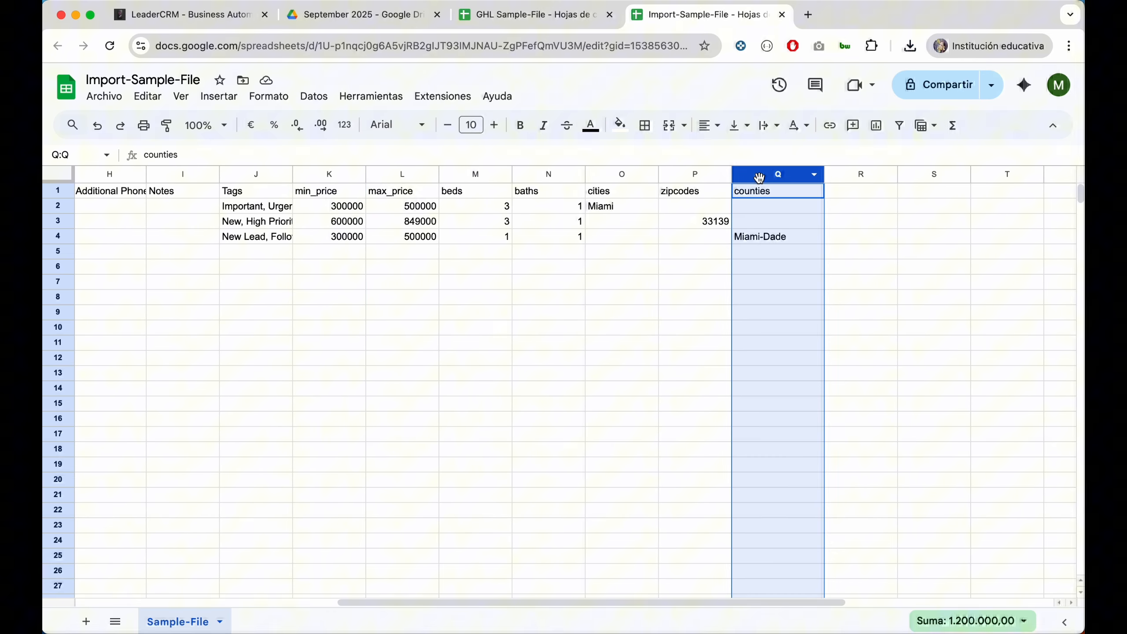
left_click(331, 177)
left_click(802, 240)
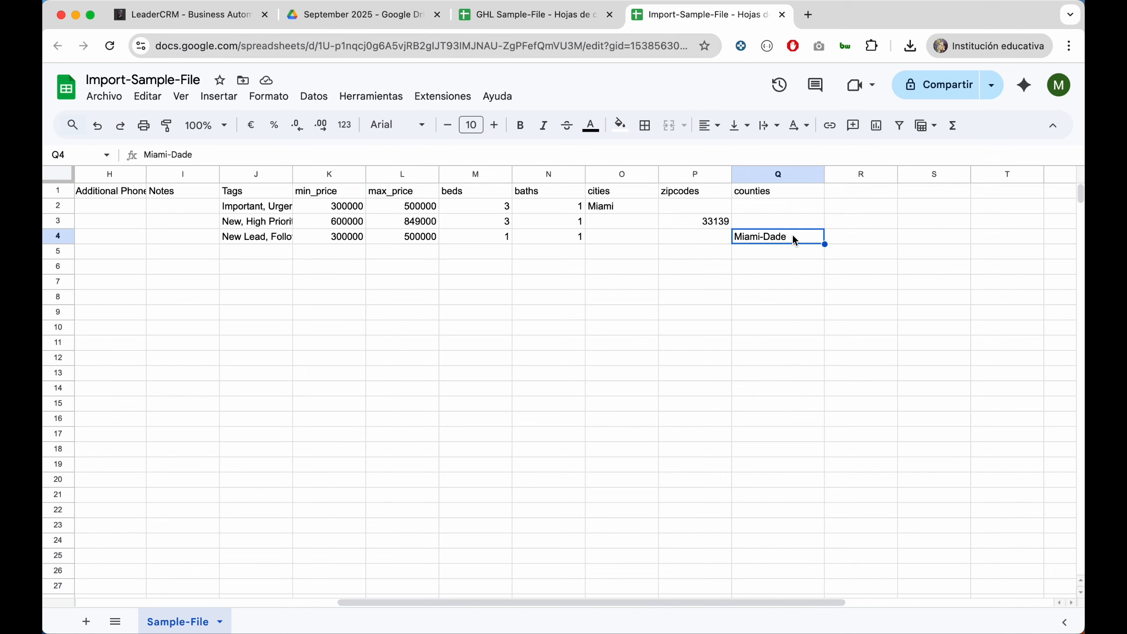
left_click(308, 174)
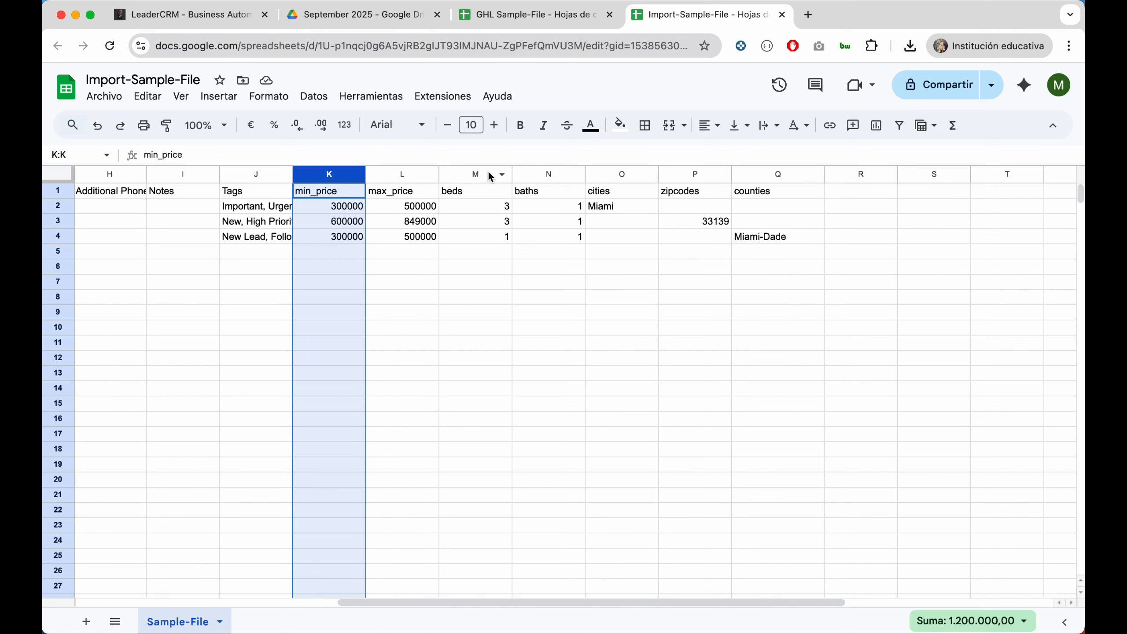
Review the example contacts' values in the min_price to counties columns, comparing them with the standard contact columns.
scroll(385, 229, "left", 3)
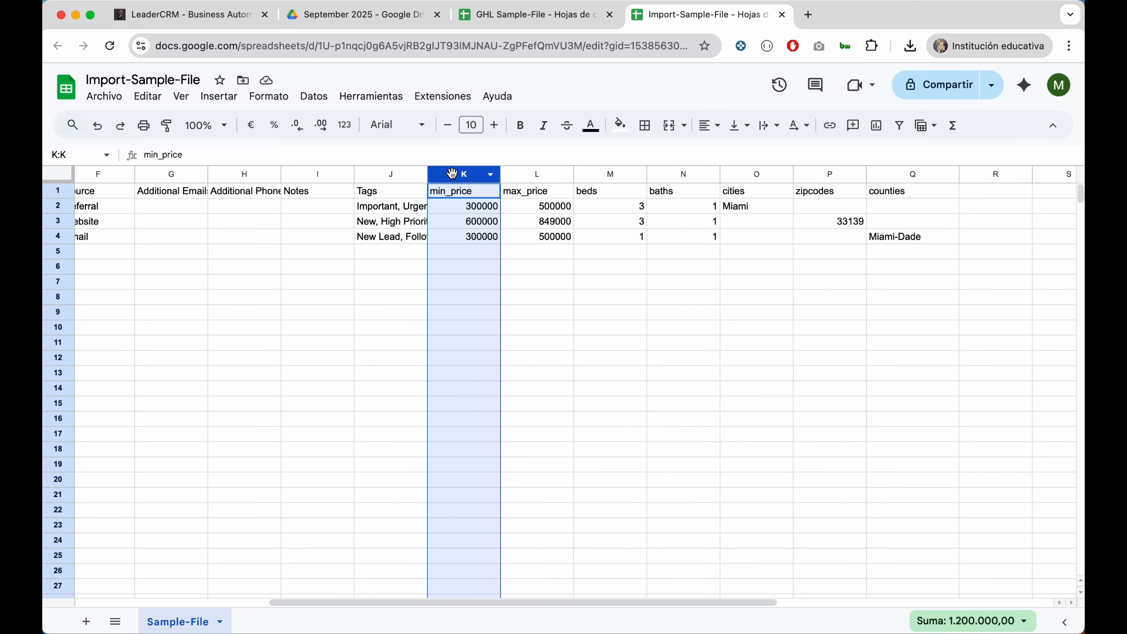
left_click(742, 176)
left_click(891, 240)
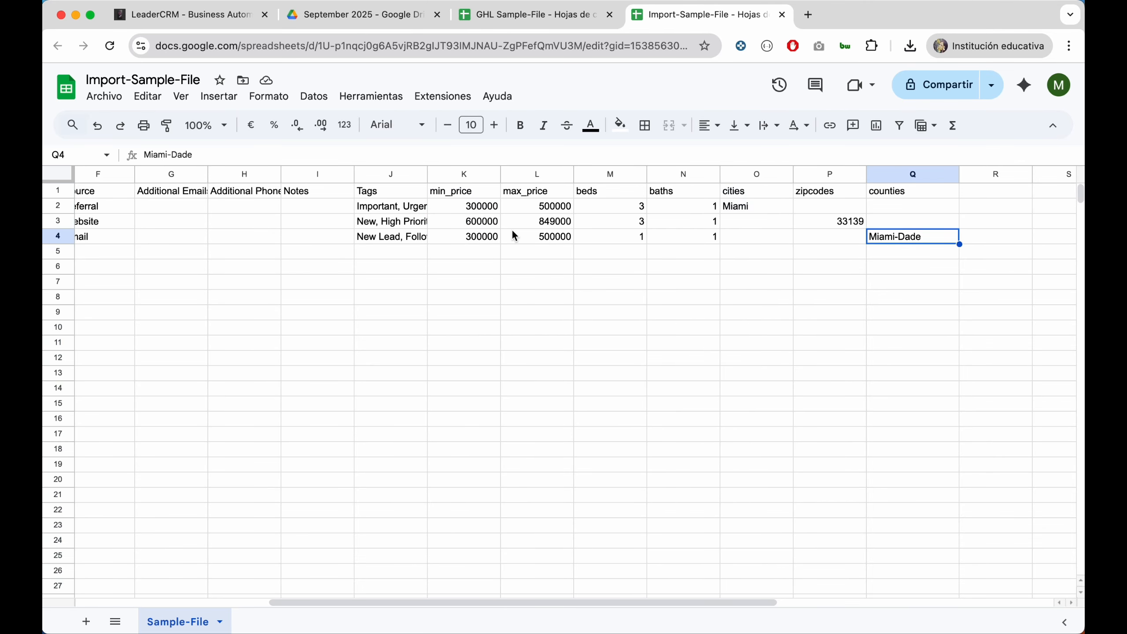
left_click(453, 177)
scroll(710, 237, "left", 3)
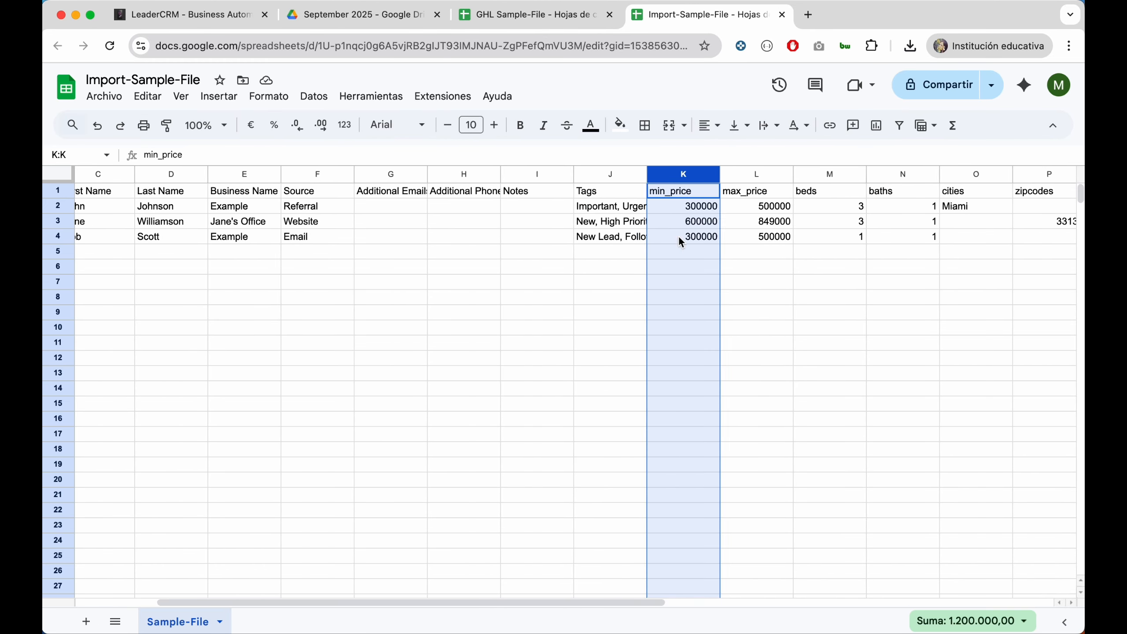
scroll(681, 242, "right", 5)
left_click(753, 237)
left_click(833, 240)
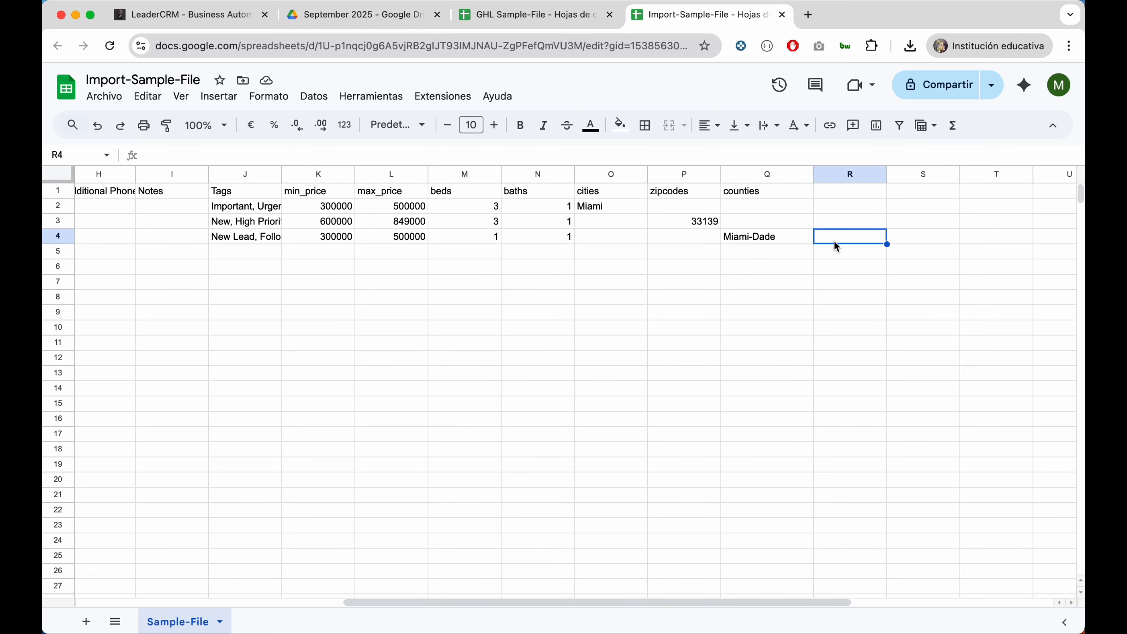
left_click(316, 193)
left_click(317, 207)
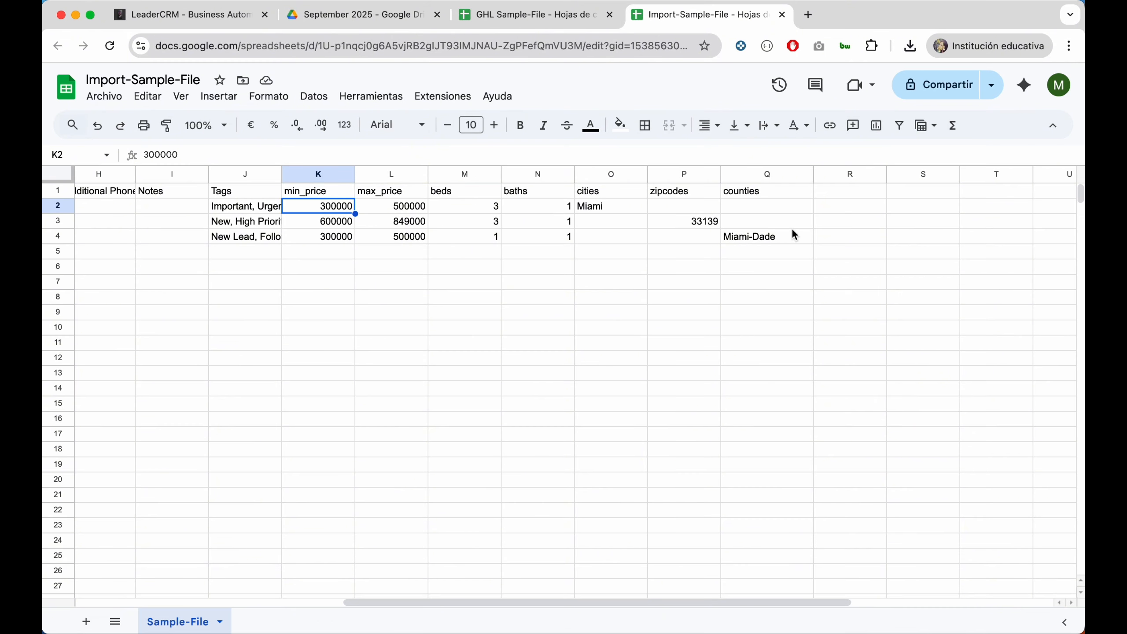
left_click(728, 241)
scroll(465, 236, "left", 5)
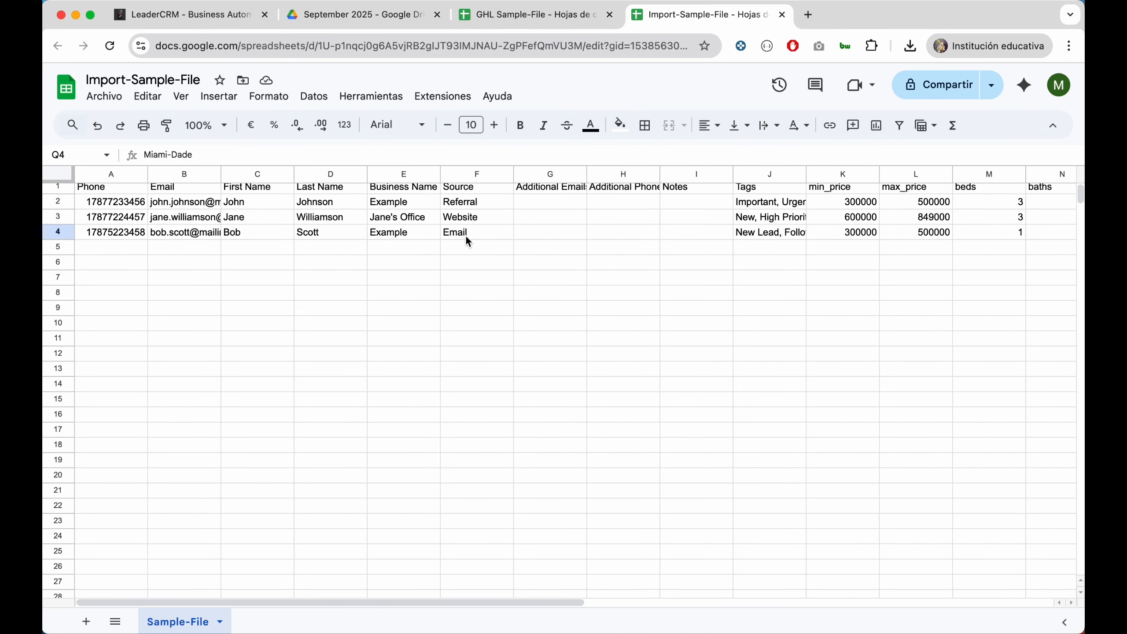
scroll(465, 236, "right", 2)
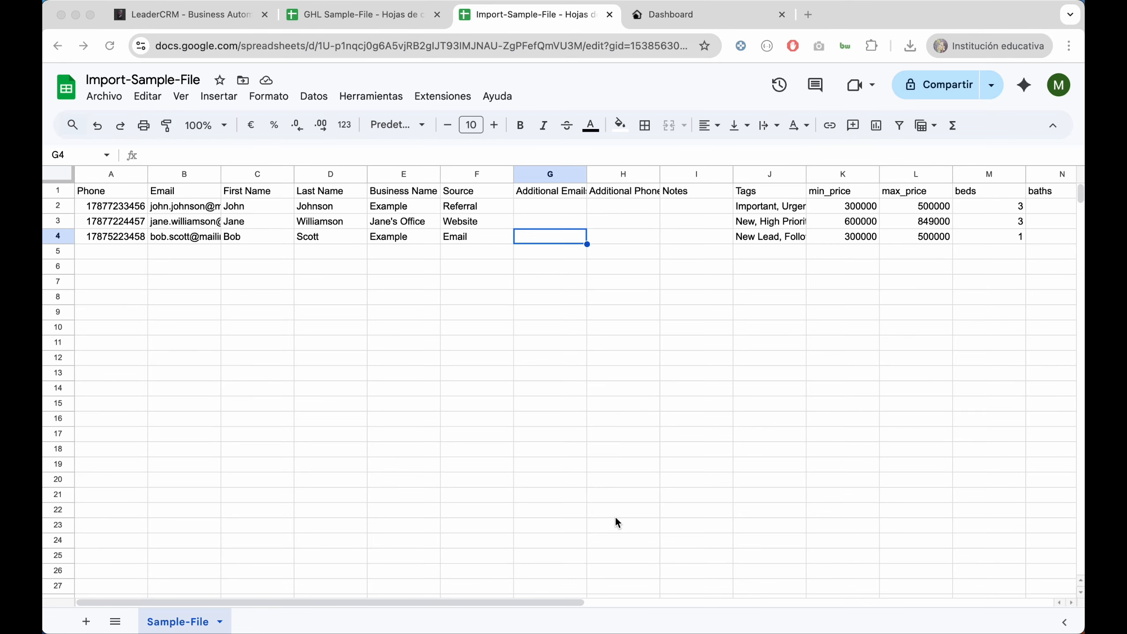
Switch back to LeaderCRM and open the Custom Fields settings.
left_click(185, 16)
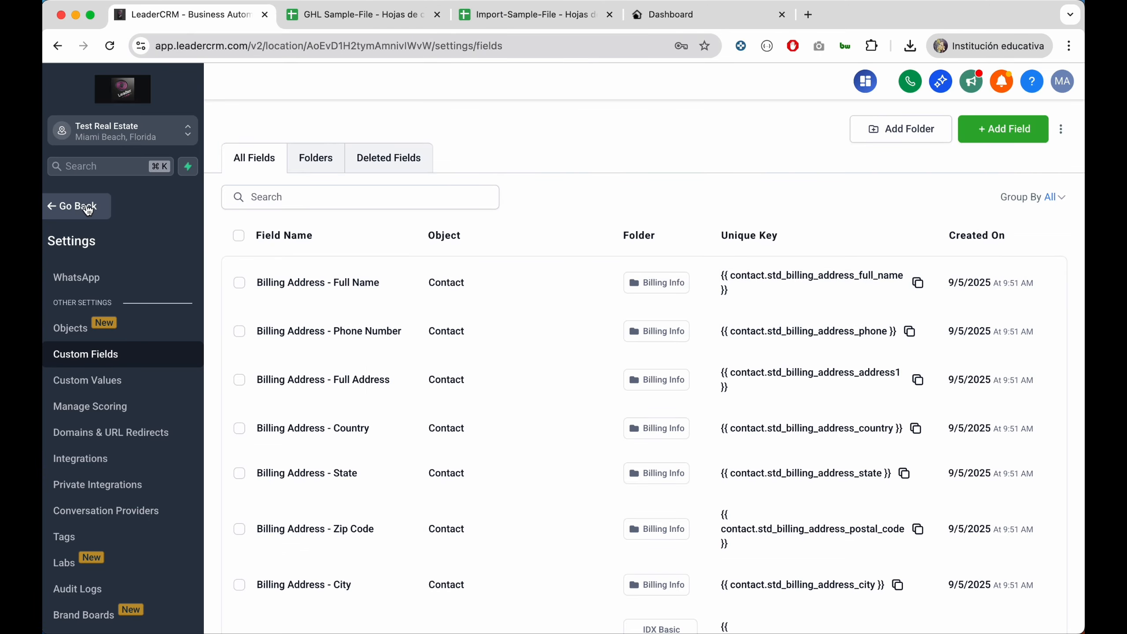
left_click(83, 207)
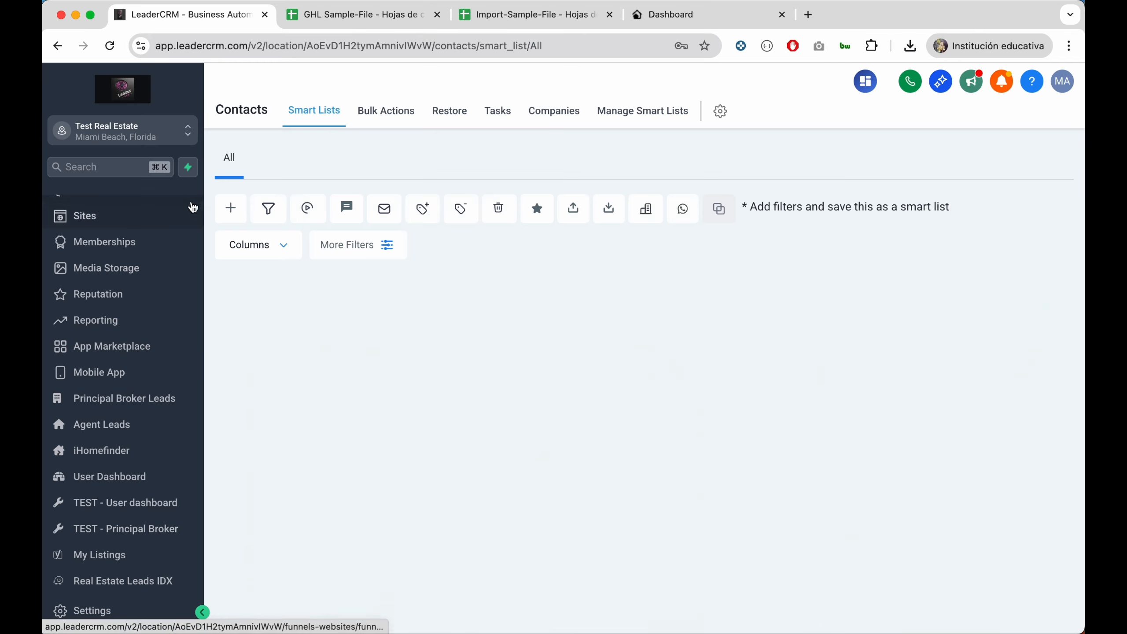
left_click(104, 614)
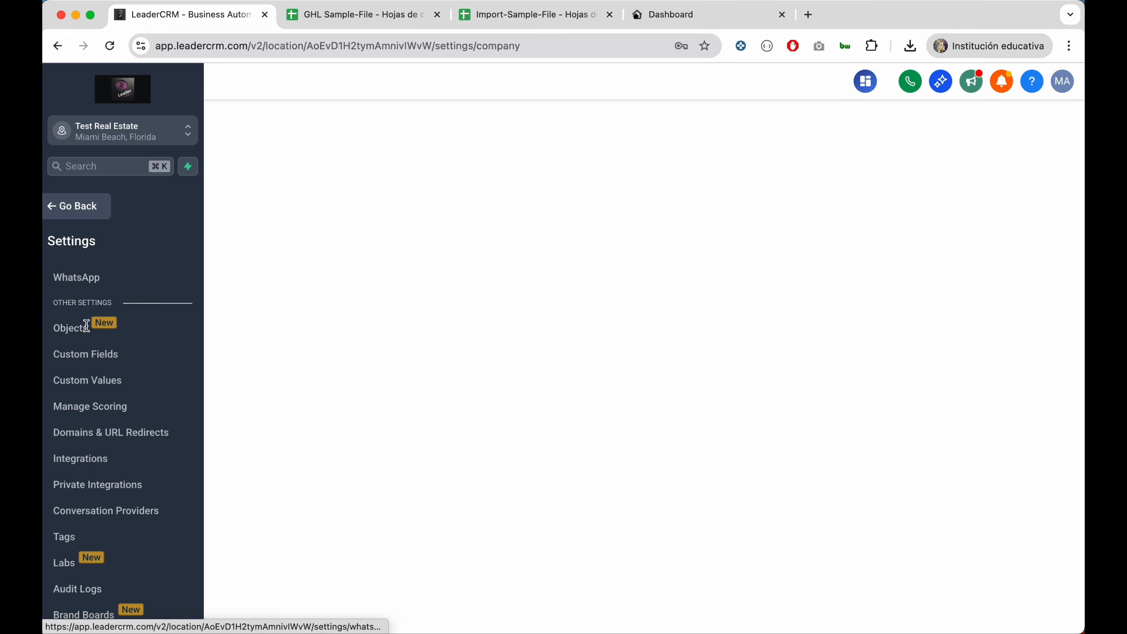
left_click(109, 354)
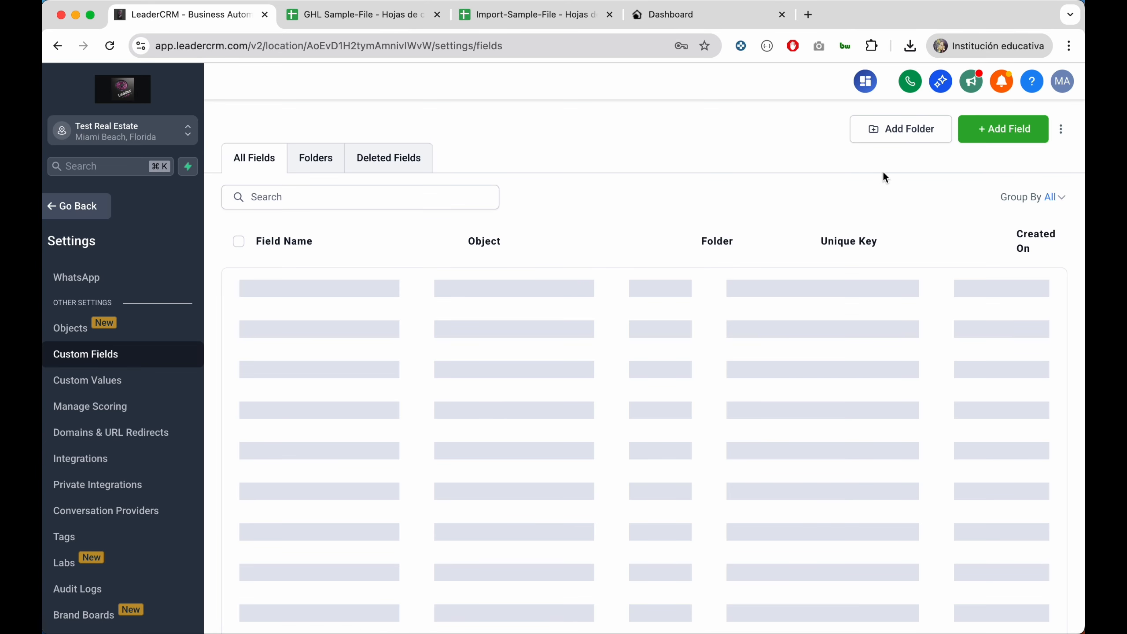
Create a custom field folder named Old CRM for the Contact object.
left_click(900, 127)
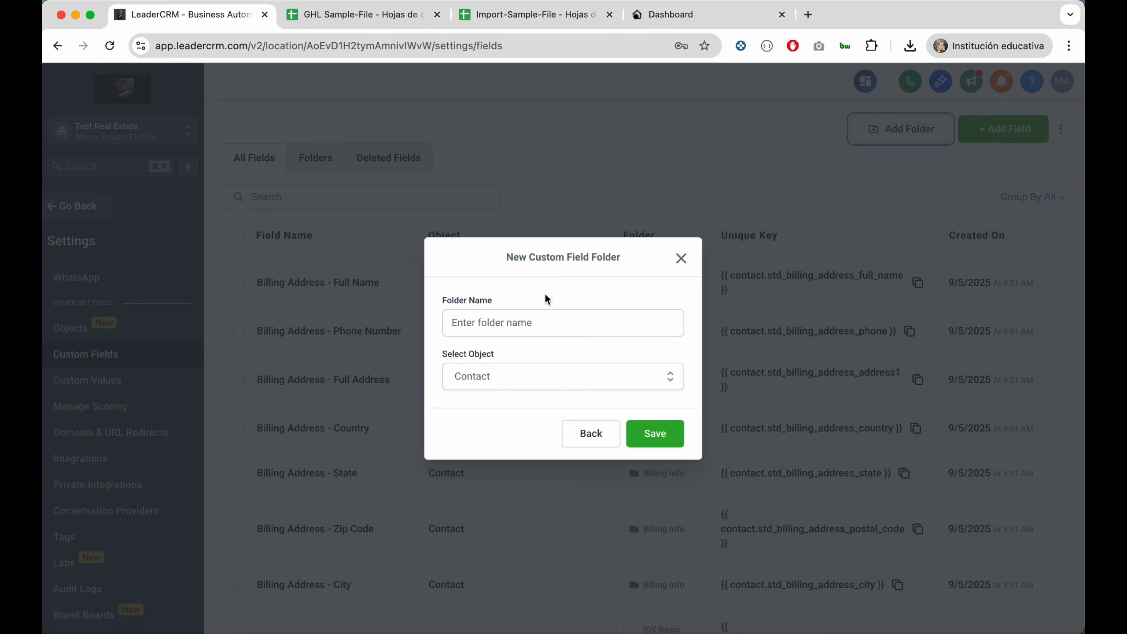
left_click(528, 326)
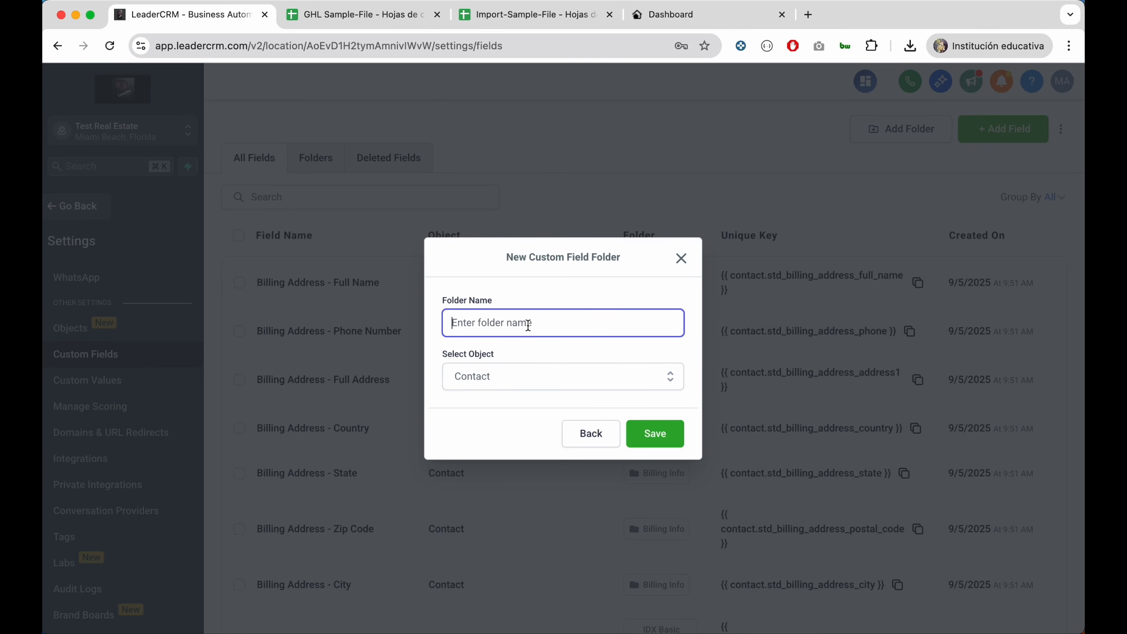
type("Old CRM")
left_click(654, 433)
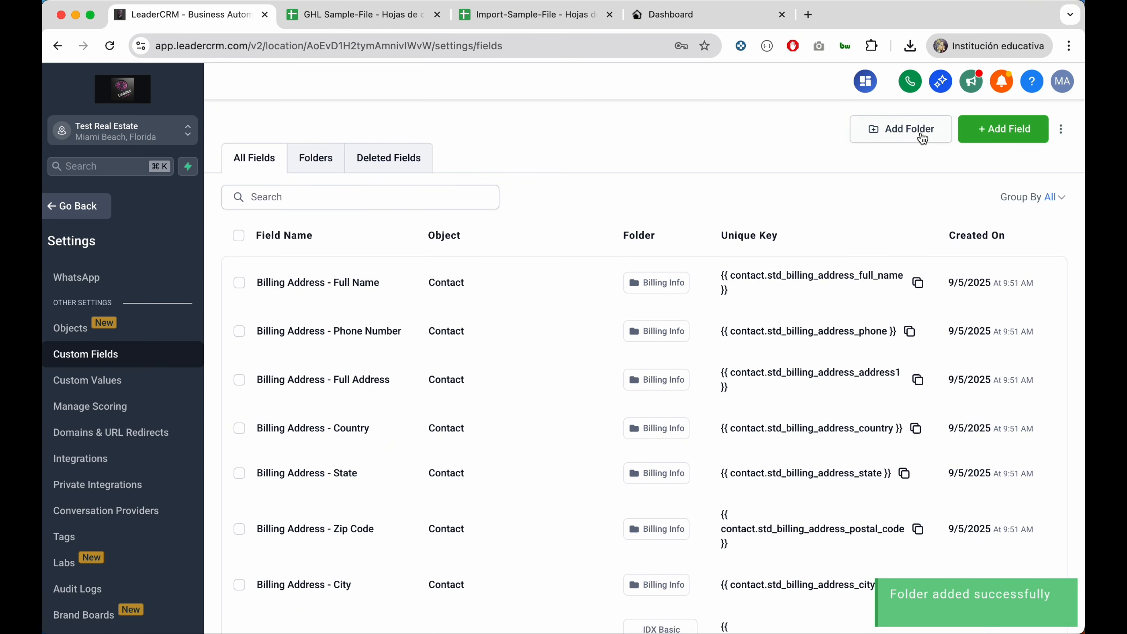
Create a single-line Contact custom field named Old CRM Search Beds in the Old CRM group.
left_click(988, 134)
left_click(299, 239)
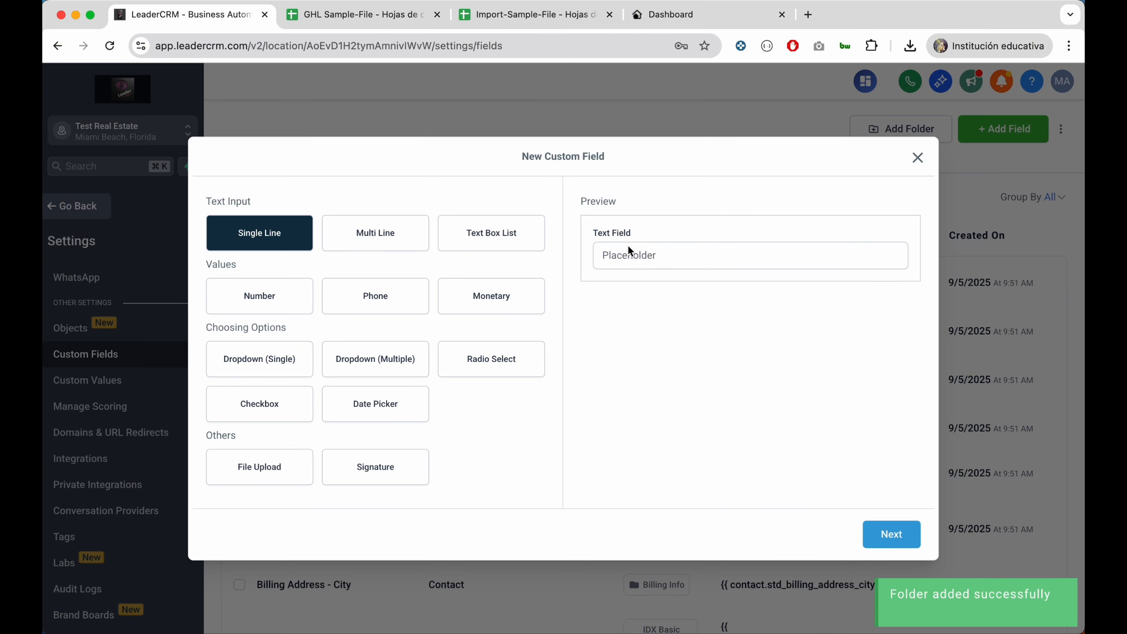
left_click(891, 533)
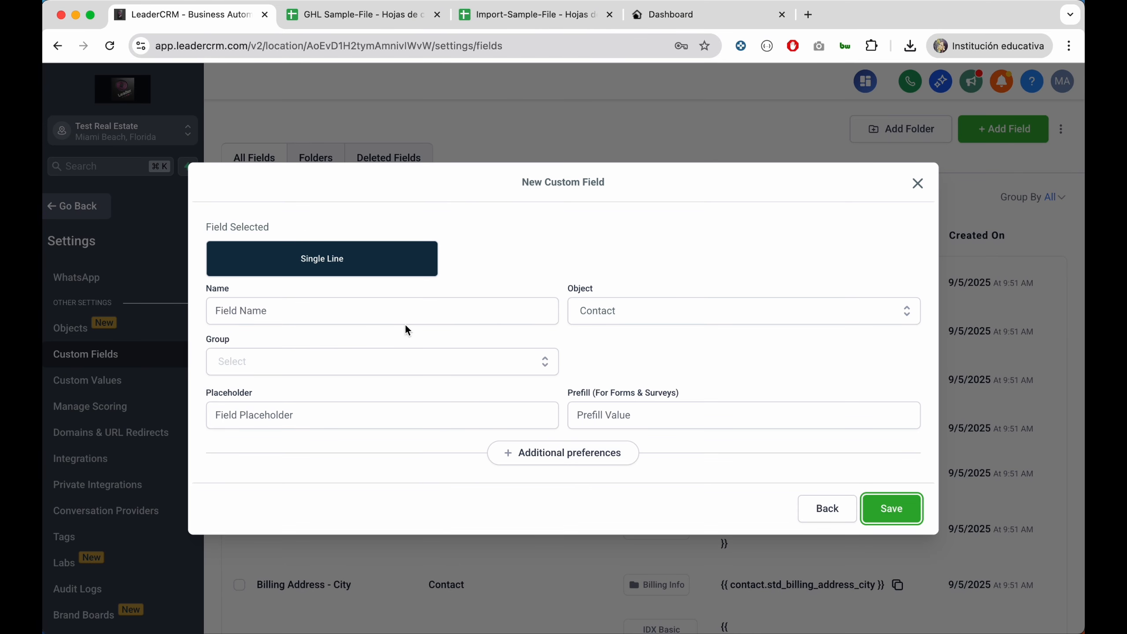
left_click(387, 306)
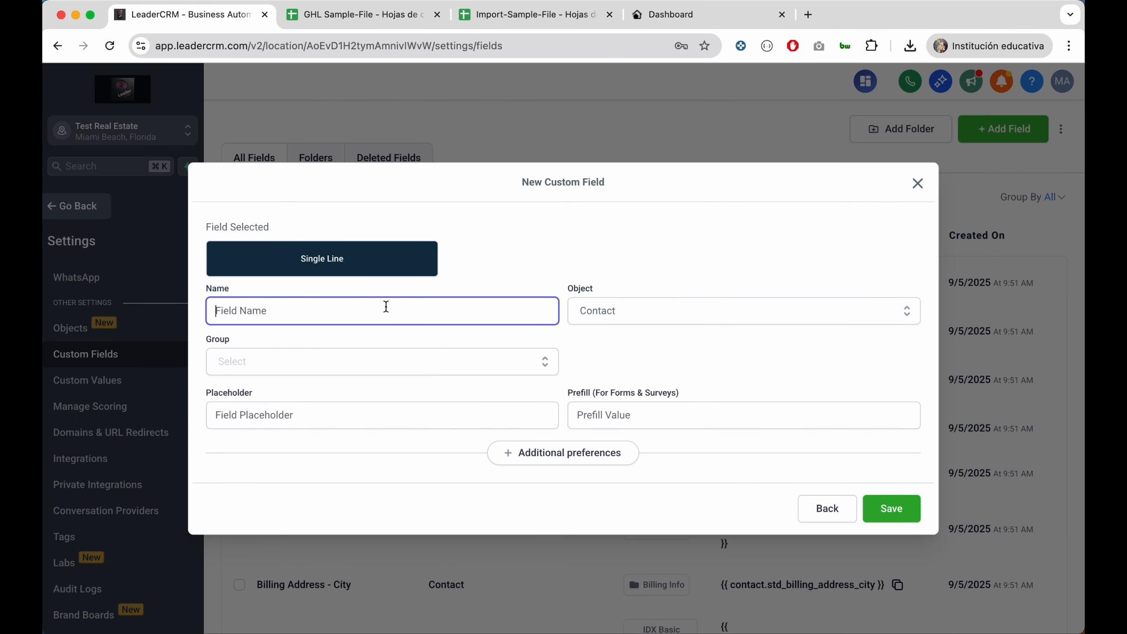
type("o")
key("BackSpace")
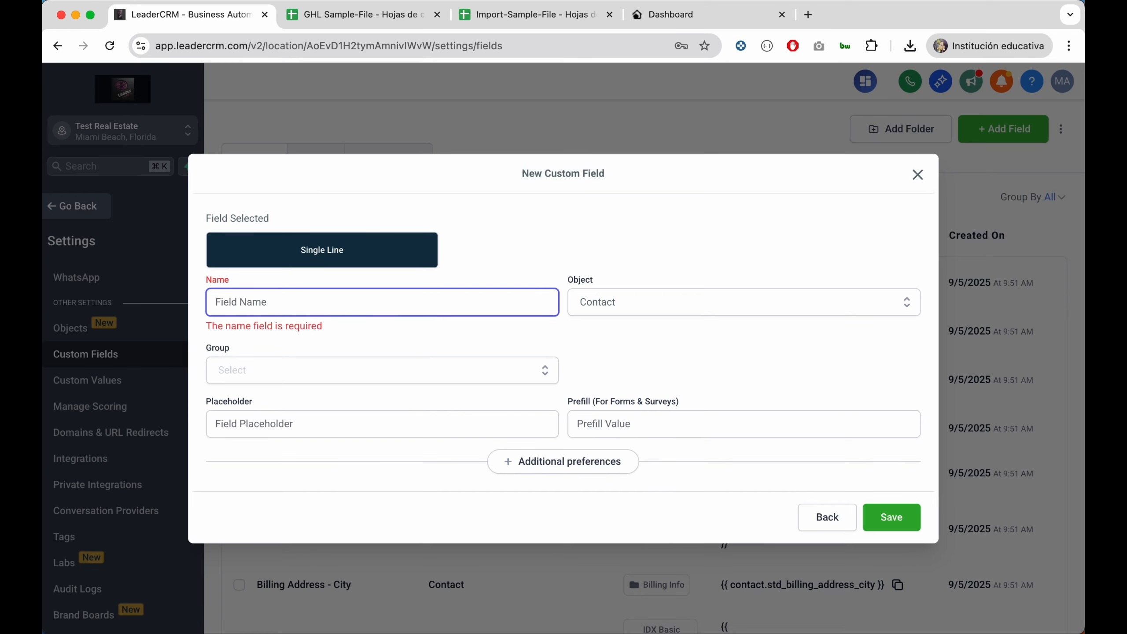
type("Old CRM")
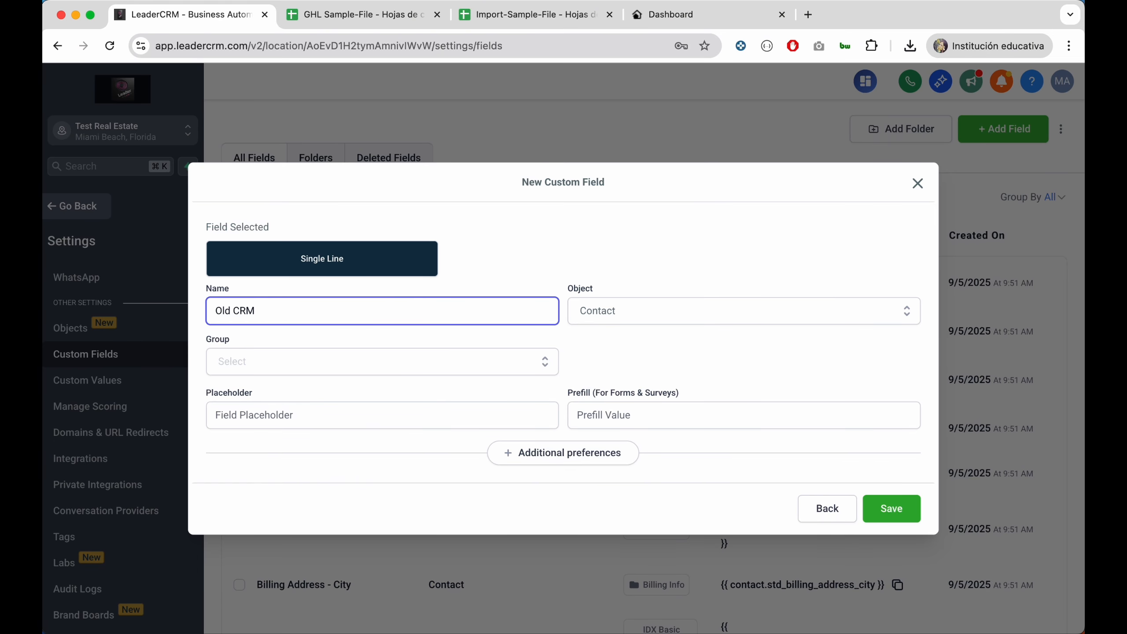
type(" Search Beds")
left_click(429, 364)
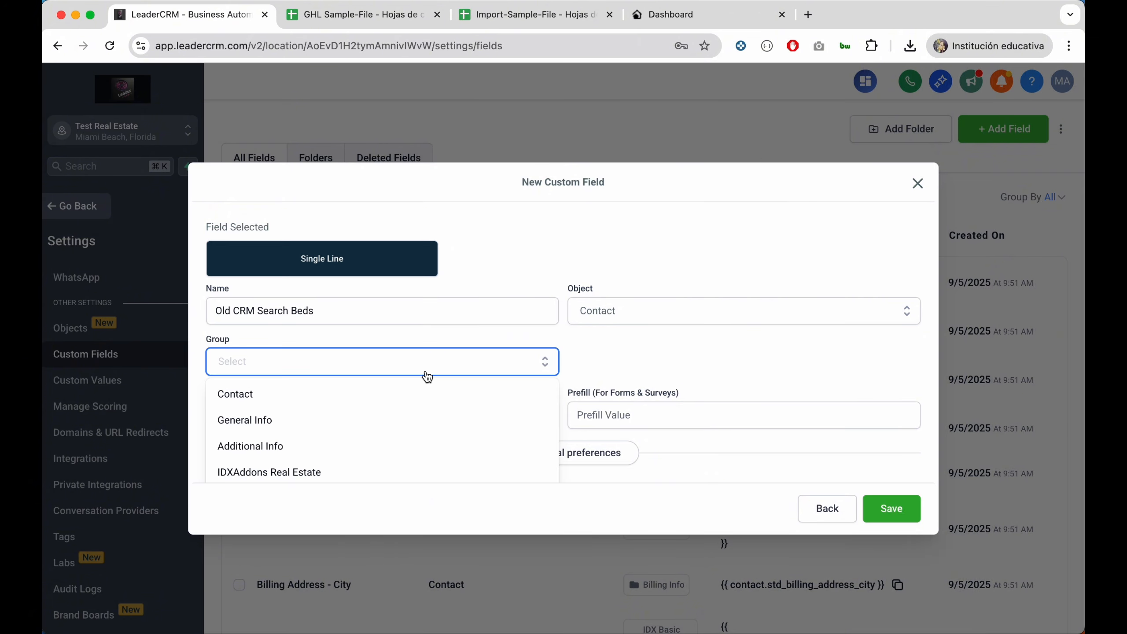
scroll(427, 377, "down", 10)
left_click(322, 468)
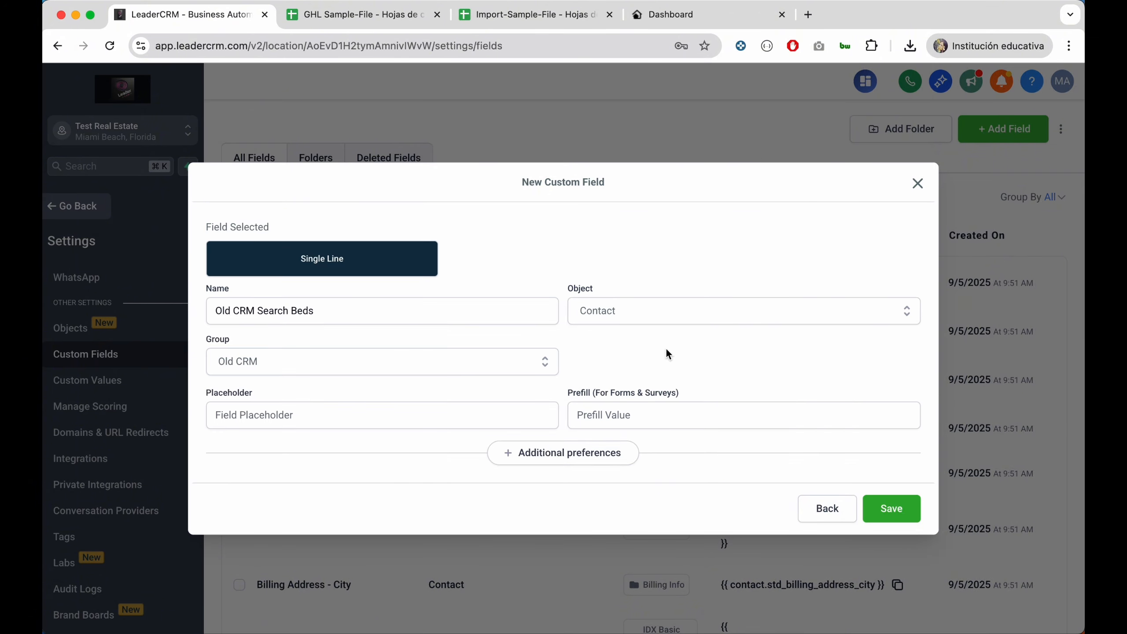
left_click(891, 508)
Create a single-line Contact custom field named Old CRM Search Baths in the Old CRM group.
left_click(325, 316)
type("Old C")
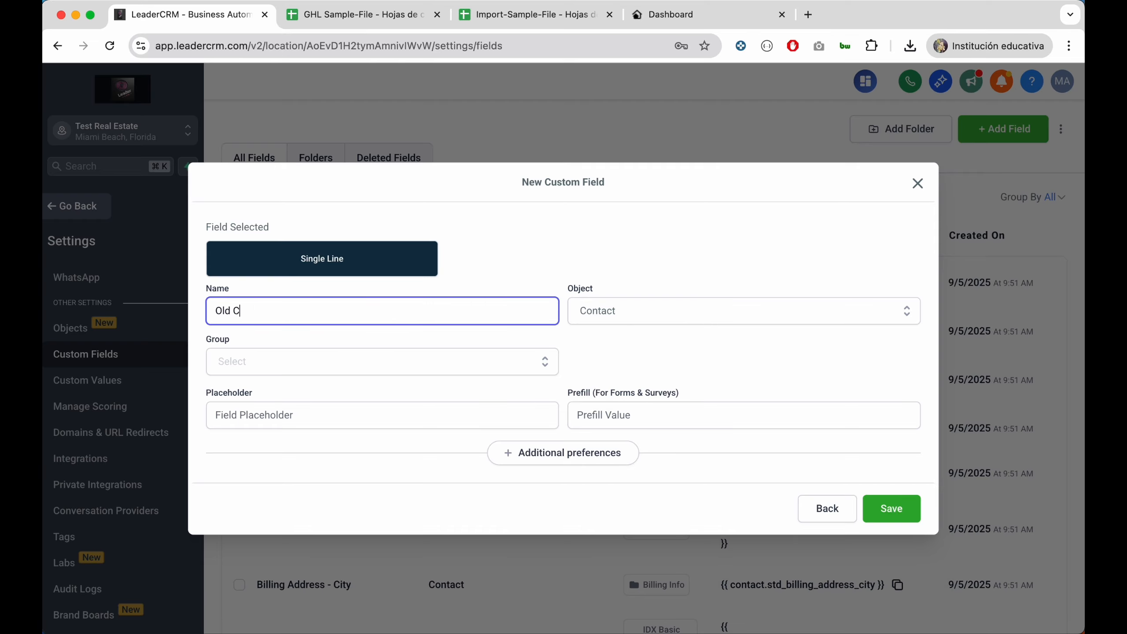
type("RM Search Baths")
left_click(426, 362)
scroll(381, 448, "down", 10)
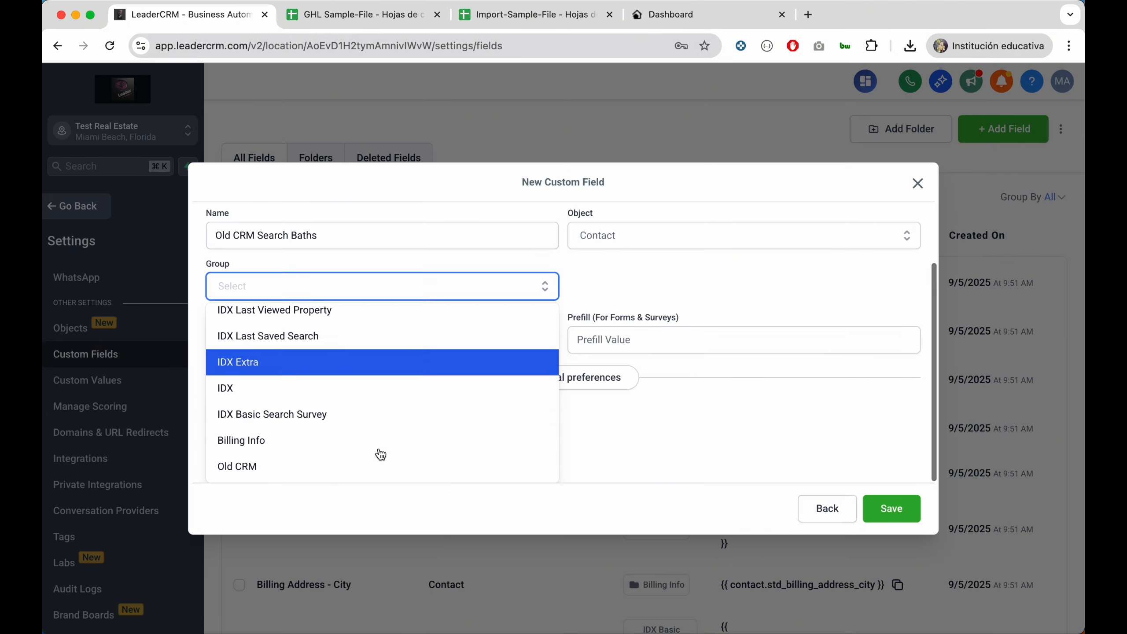
left_click(373, 466)
left_click(894, 511)
Create a single-line Contact custom field named Old CRM Search Min Price in the Old CRM group.
left_click(1003, 130)
left_click(891, 530)
left_click(367, 310)
type("Old CRM S")
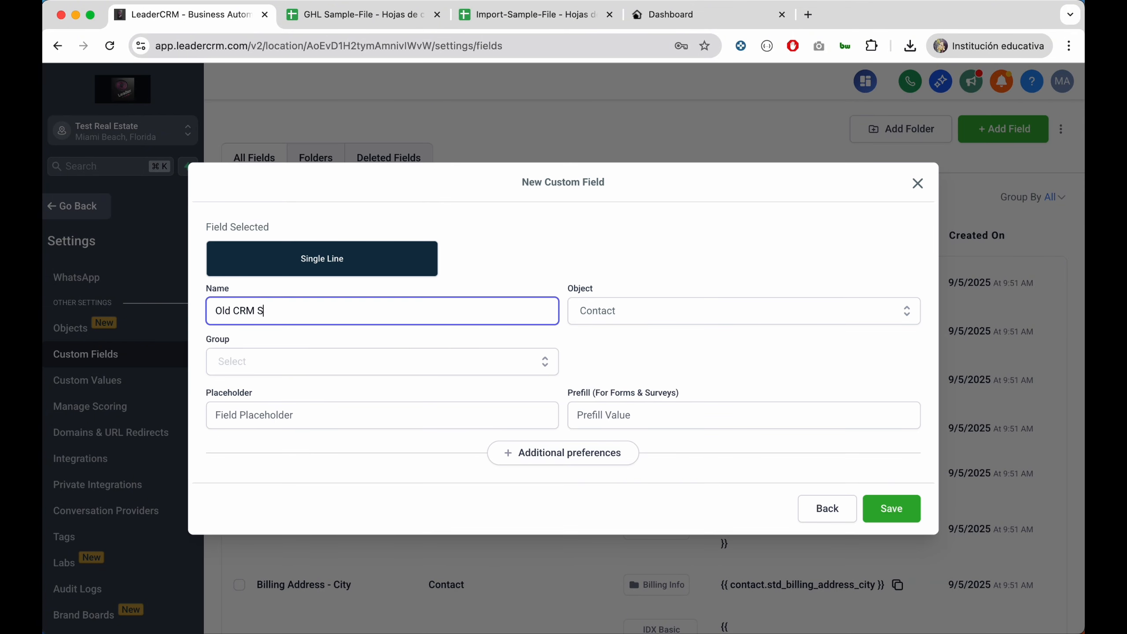
type("earch Min Price")
left_click(381, 361)
scroll(380, 448, "down", 10)
left_click(372, 466)
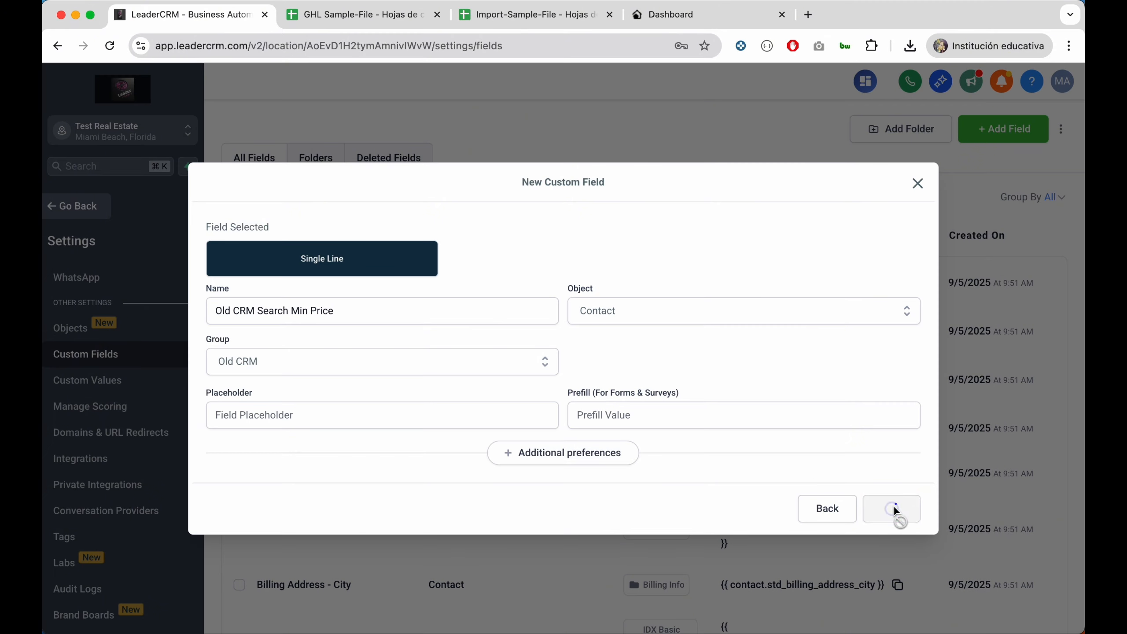
left_click(891, 508)
Create a single-line Contact custom field named Old CRM Search Max Price in the Old CRM group.
left_click(260, 232)
left_click(891, 533)
left_click(363, 311)
type("Old CRM")
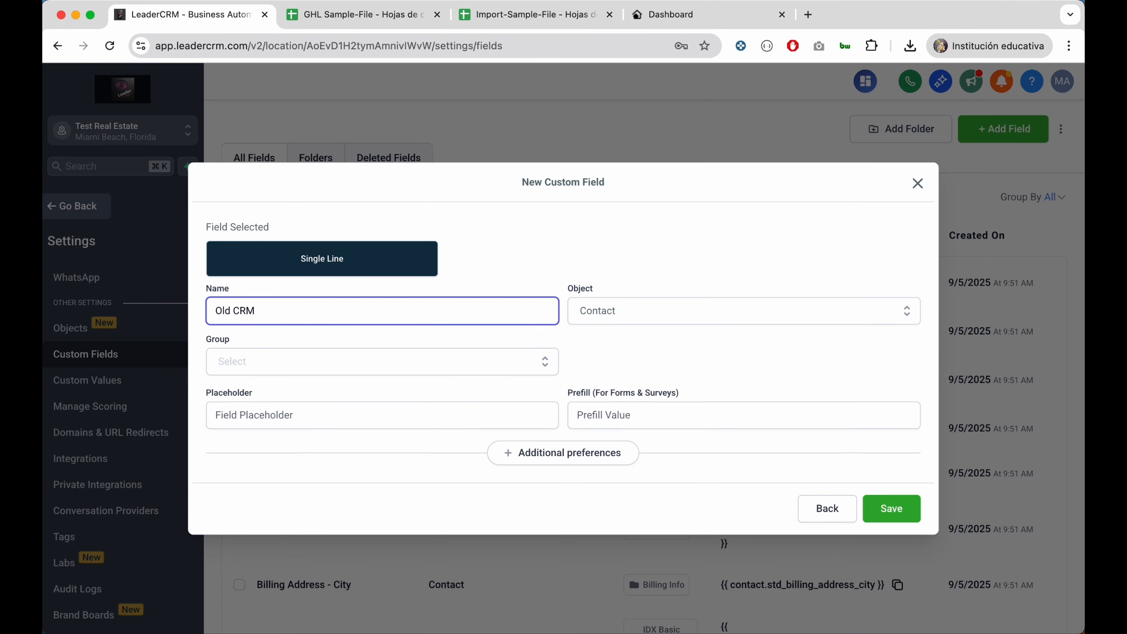
type(" Search Max Price")
left_click(430, 361)
scroll(381, 448, "down", 10)
left_click(372, 466)
left_click(892, 508)
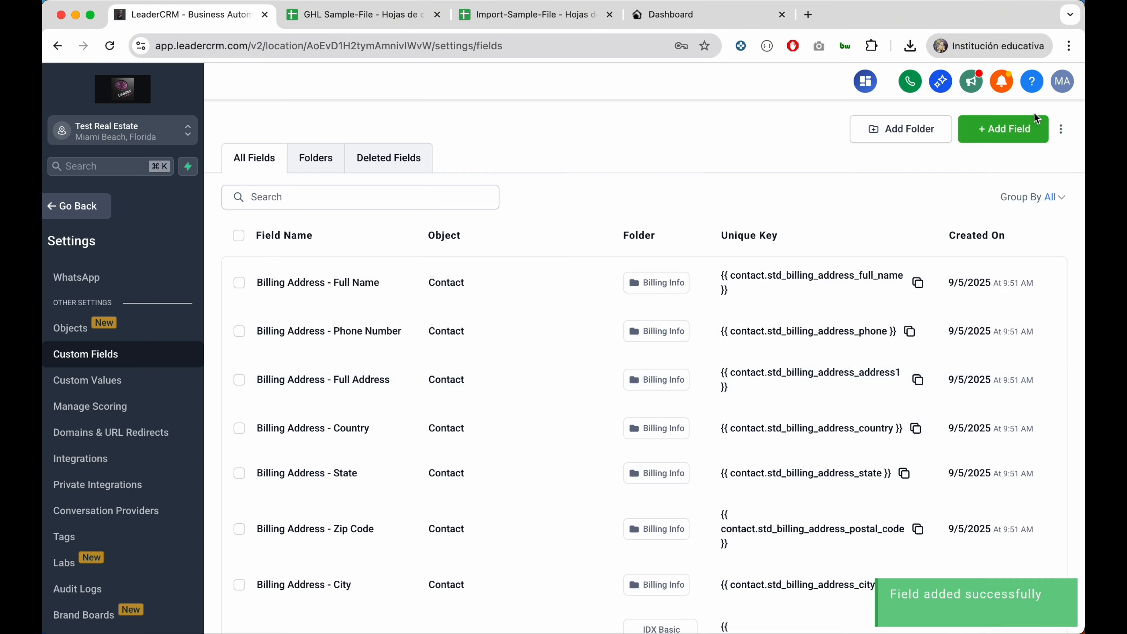
Create a single-line Contact custom field named Old CRM Search City in the Old CRM group.
left_click(891, 534)
type("Old CRM Search City")
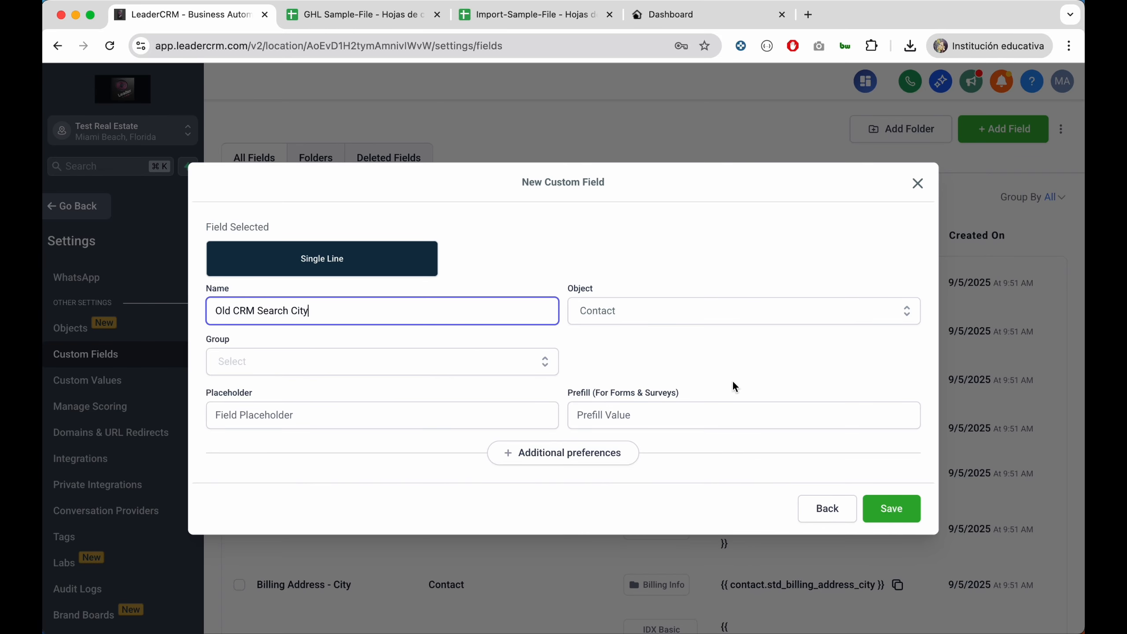
left_click(381, 361)
scroll(381, 444, "down", 5)
left_click(373, 466)
left_click(891, 508)
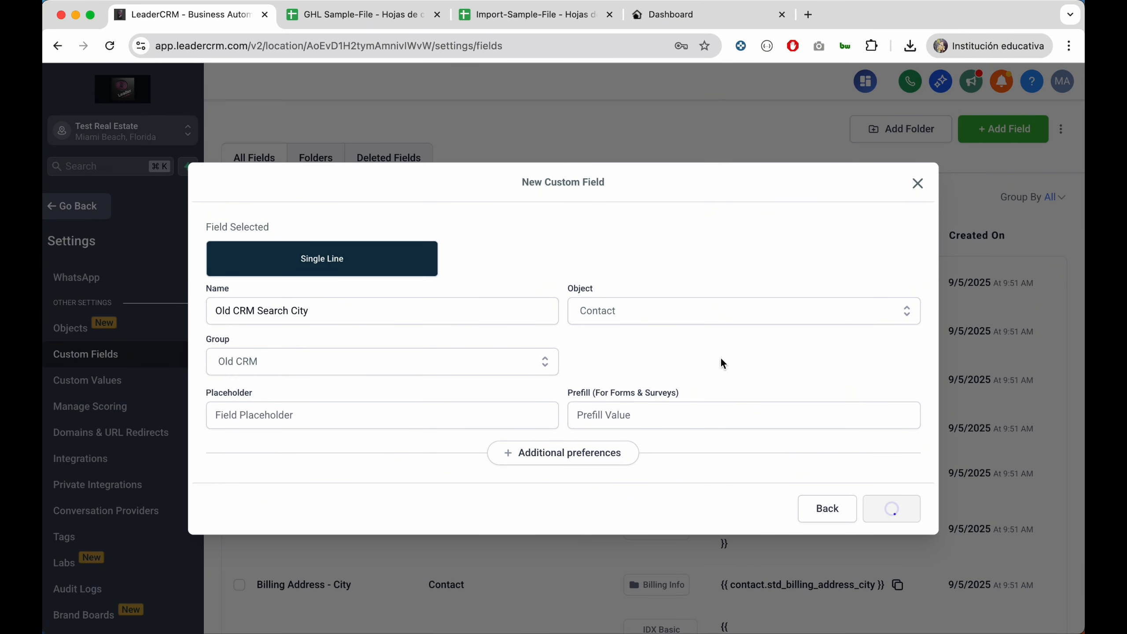
Open the Old CRM folder and create a single-line Contact field in it named Old CRM Search County.
left_click(1004, 606)
left_click(407, 315)
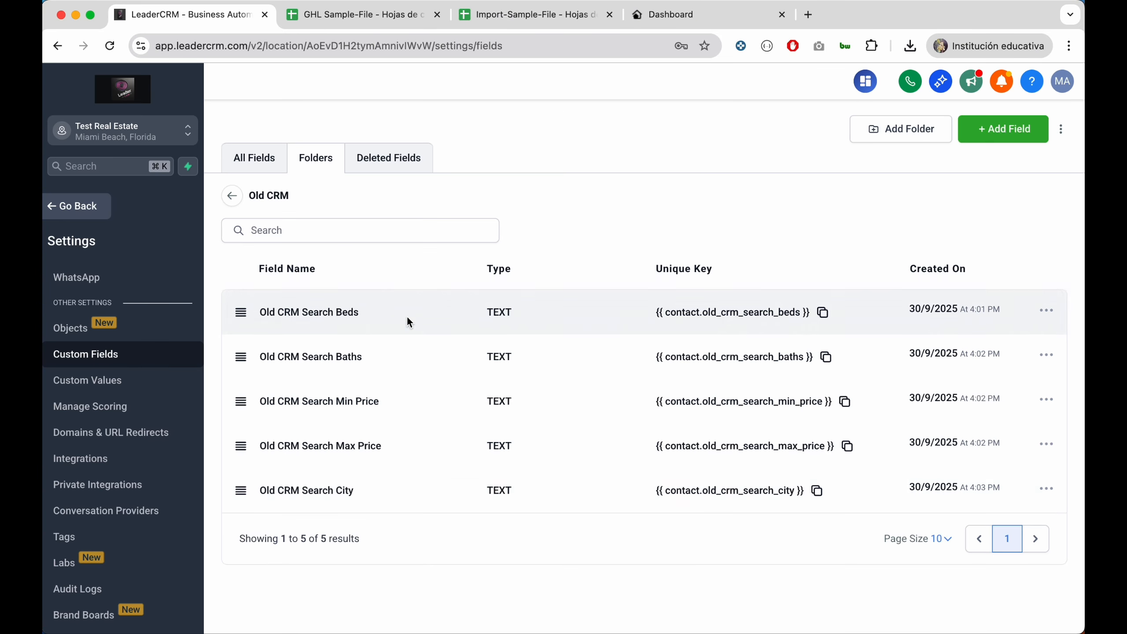
left_click(1004, 129)
left_click(887, 534)
type("Old C")
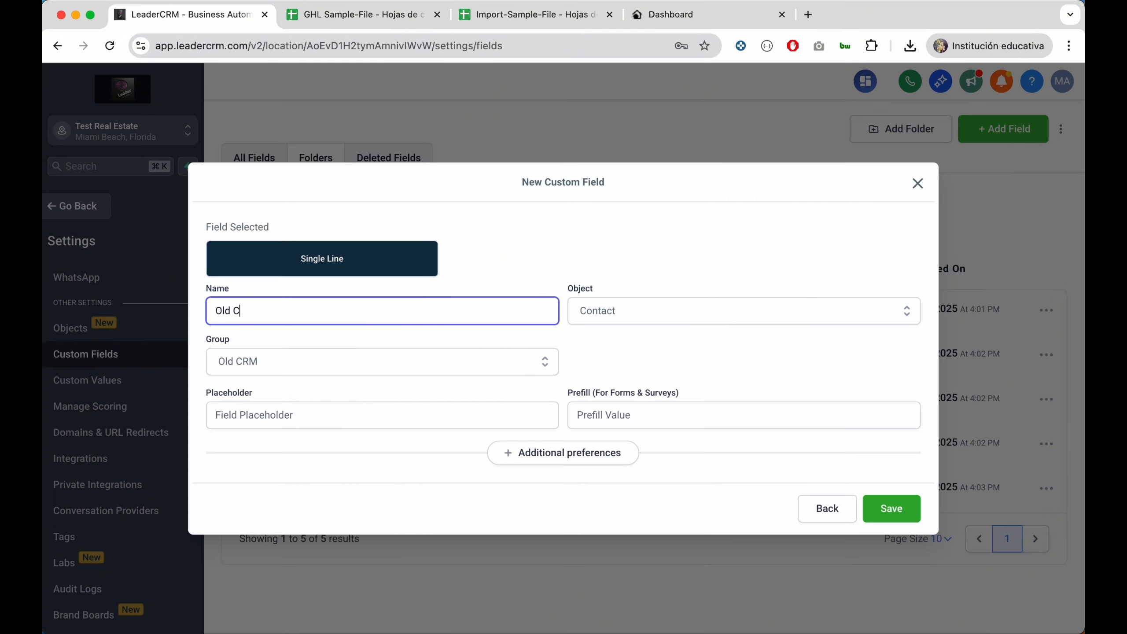
type("RM Search County")
left_click(891, 509)
Create a single-line Contact field named Old CRM Search ZIP Code in the Old CRM folder.
left_click(1003, 128)
left_click(887, 533)
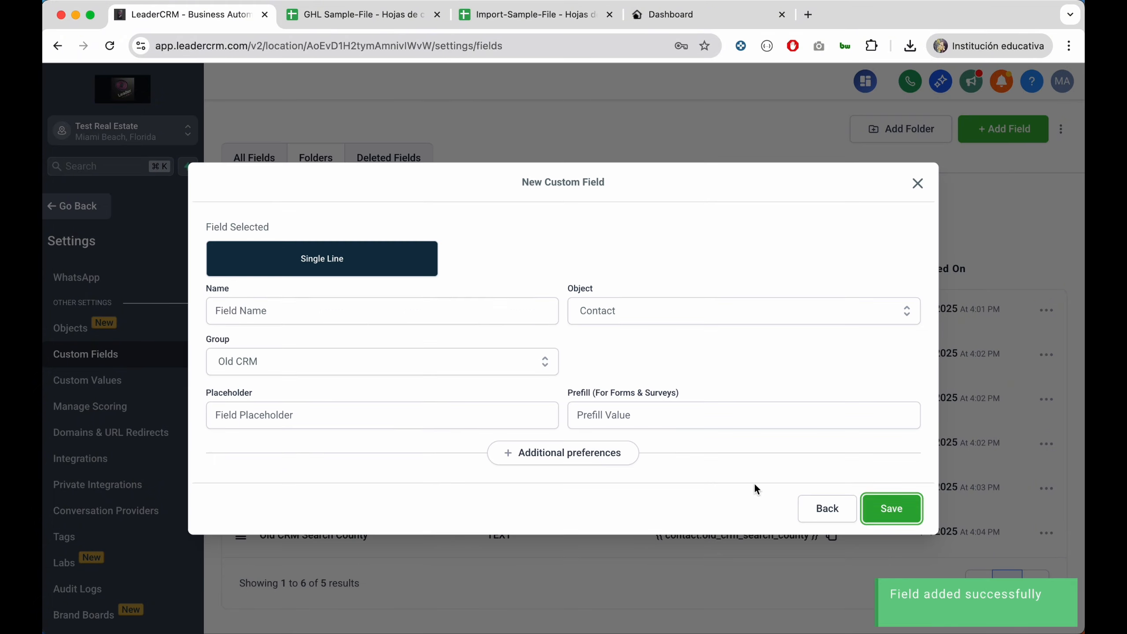
type("Old CRM Search ")
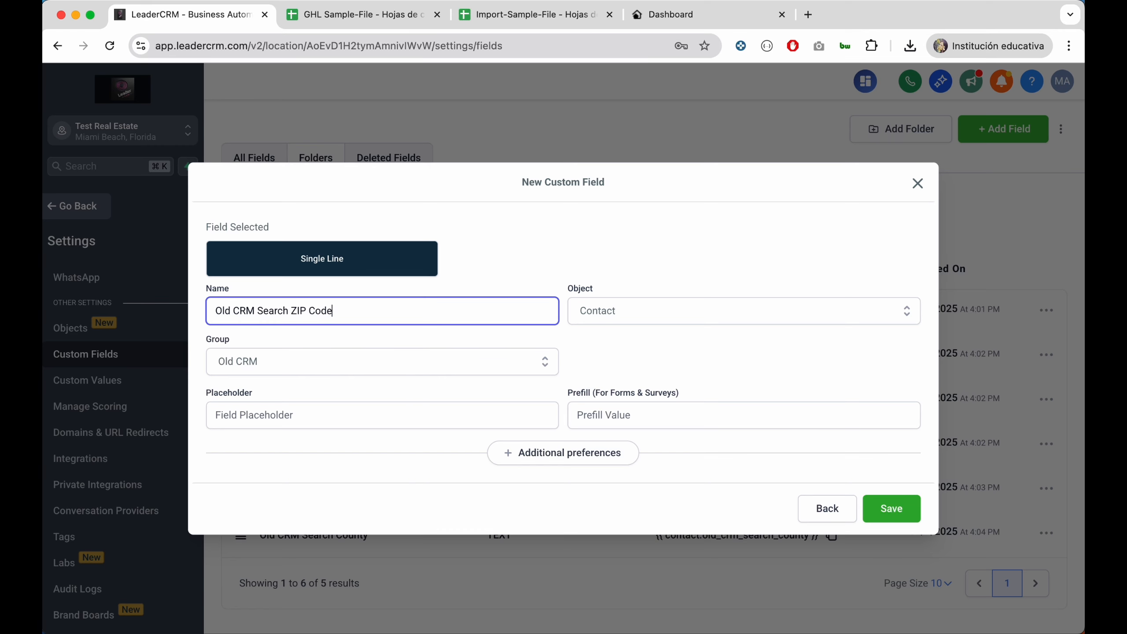
type("ZIP Code")
left_click(892, 511)
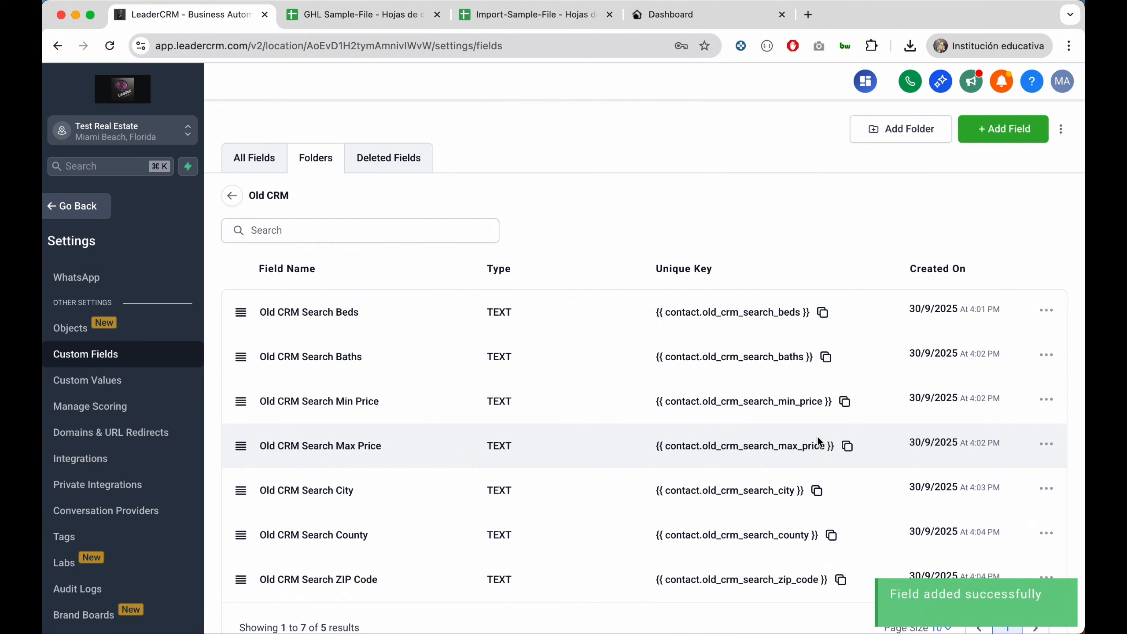
Leave the settings and create a new automation workflow from scratch.
left_click(84, 210)
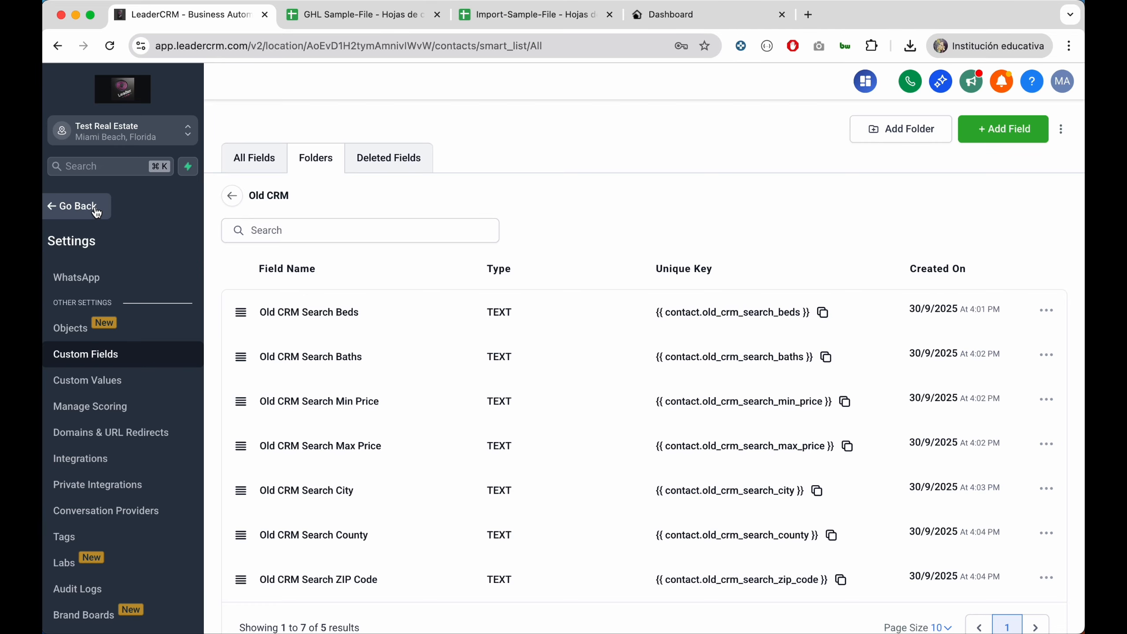
scroll(111, 420, "up", 5)
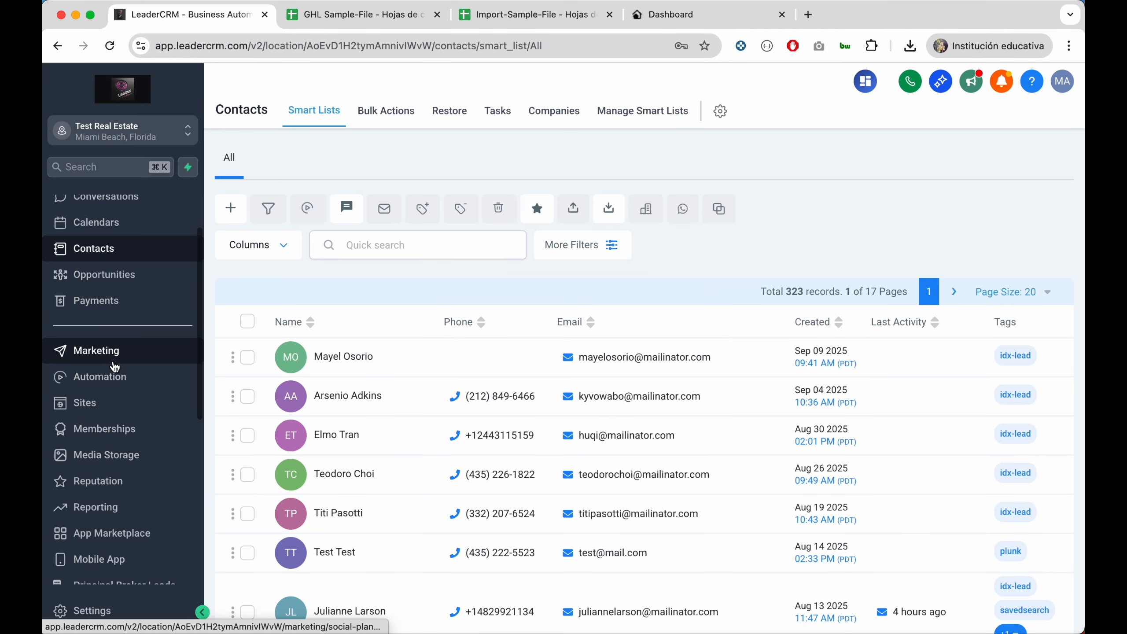
left_click(110, 377)
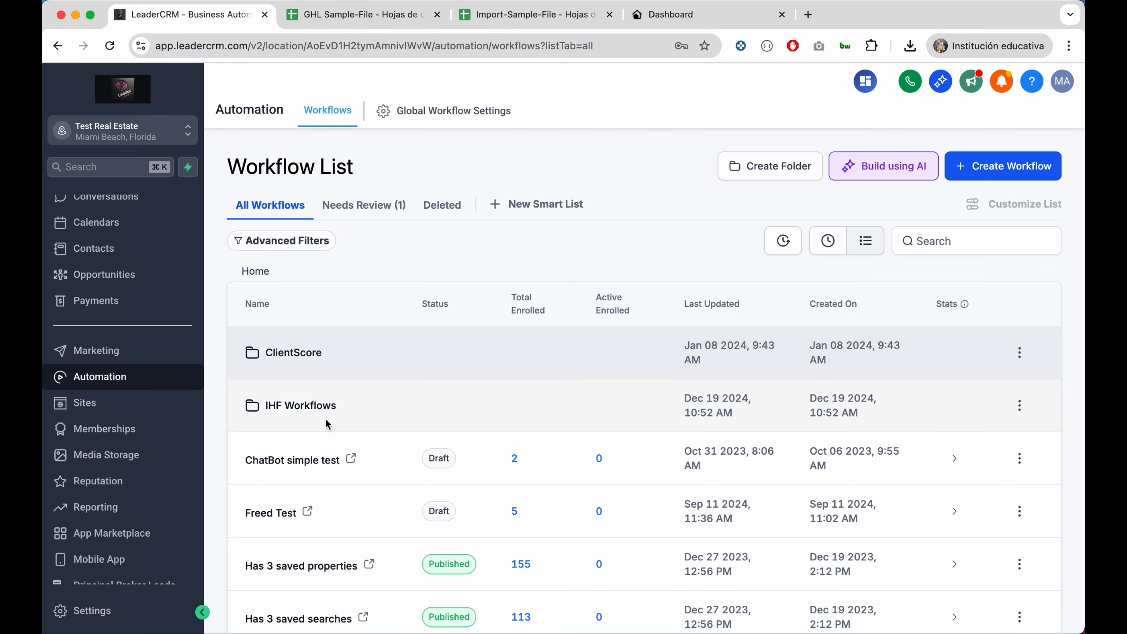
left_click(980, 173)
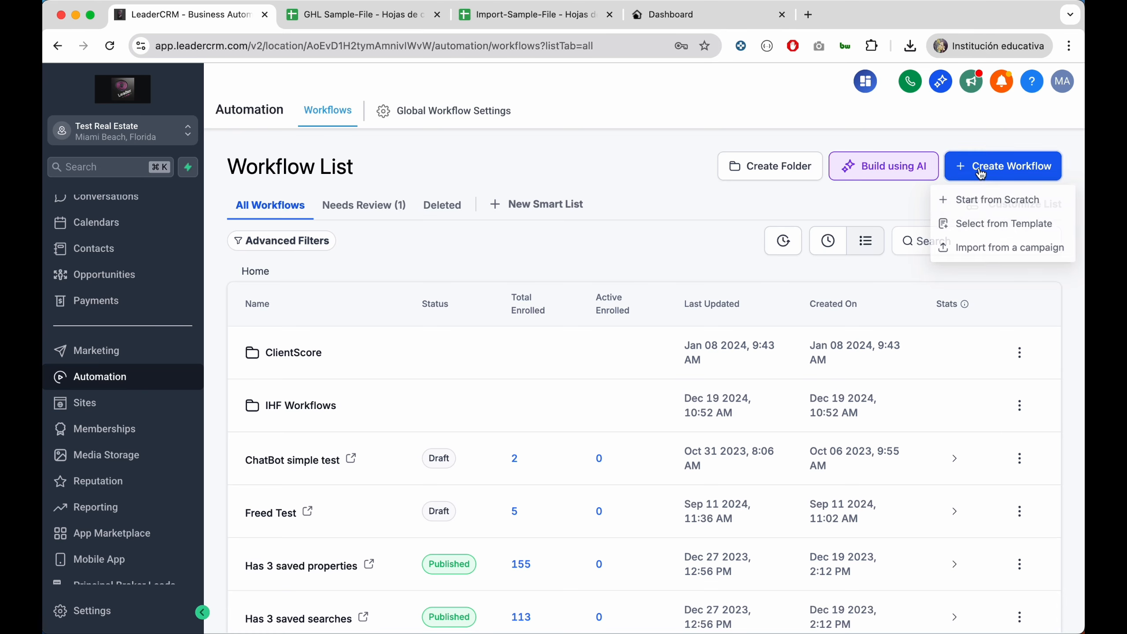
left_click(981, 200)
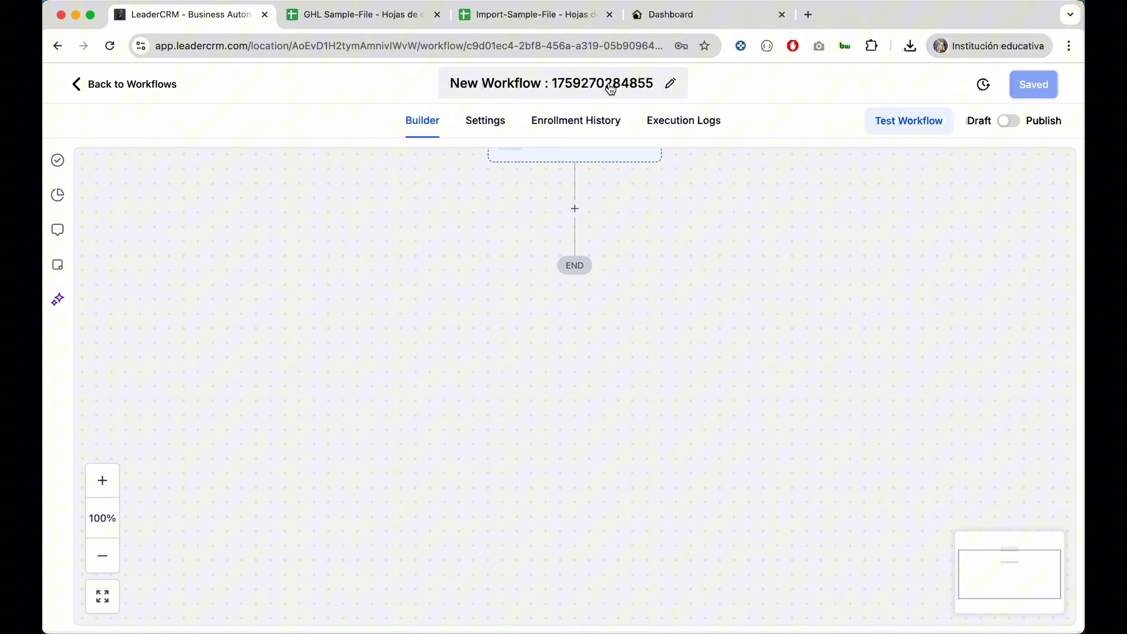
Rename the workflow as Import Old CRM Contacts to IDX Broker + Saved Search.
left_click(610, 89)
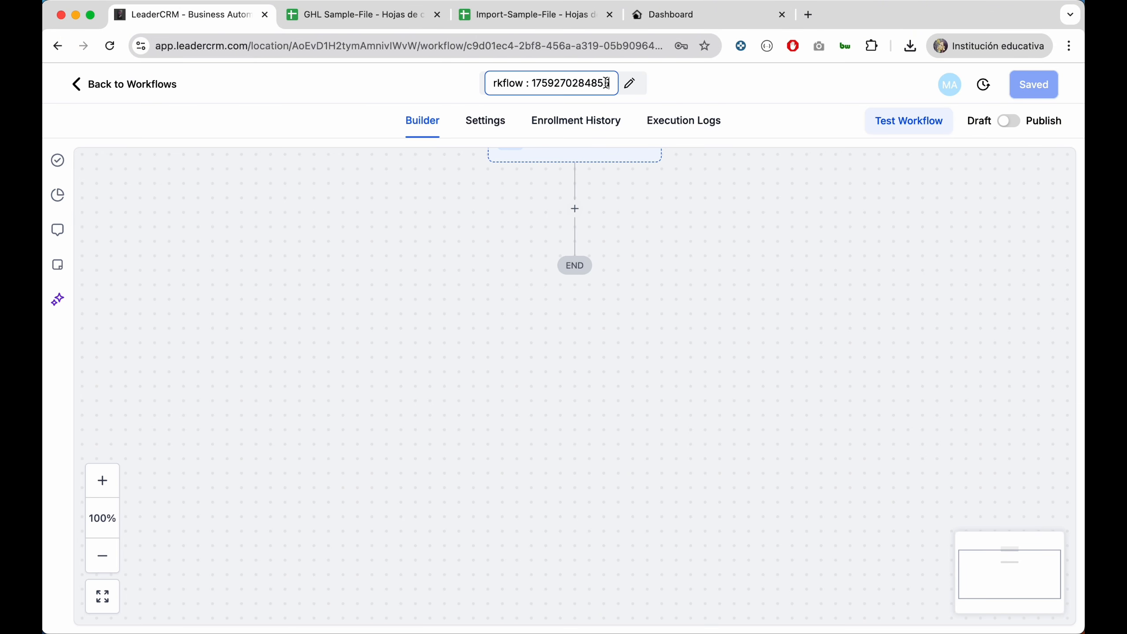
key("super+a")
type("Im")
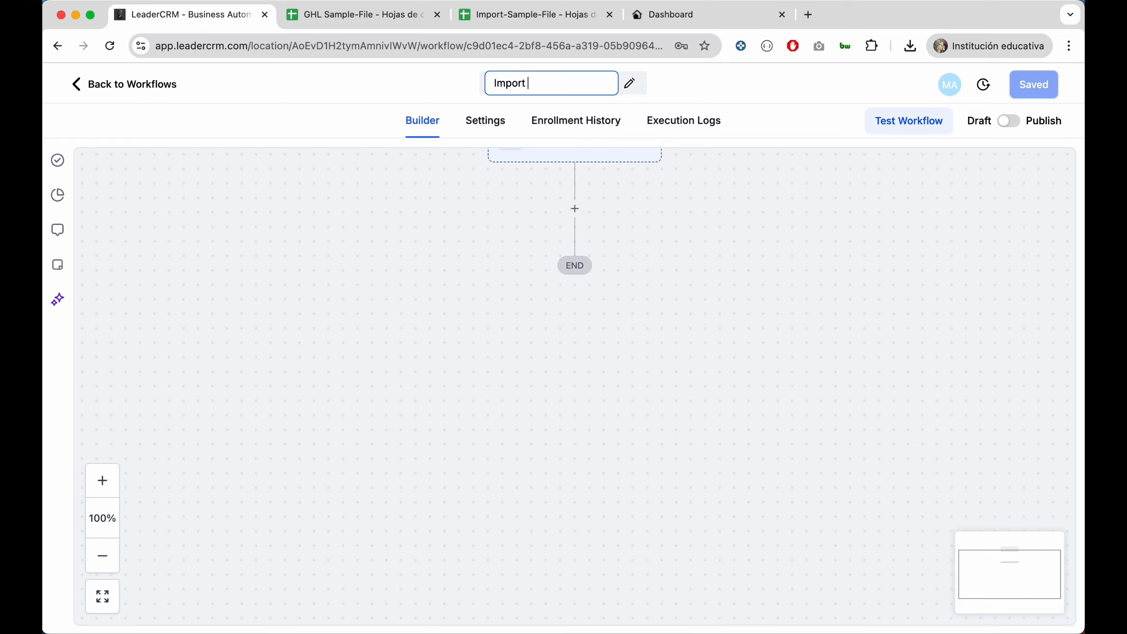
type("port Old CRM Contacts to")
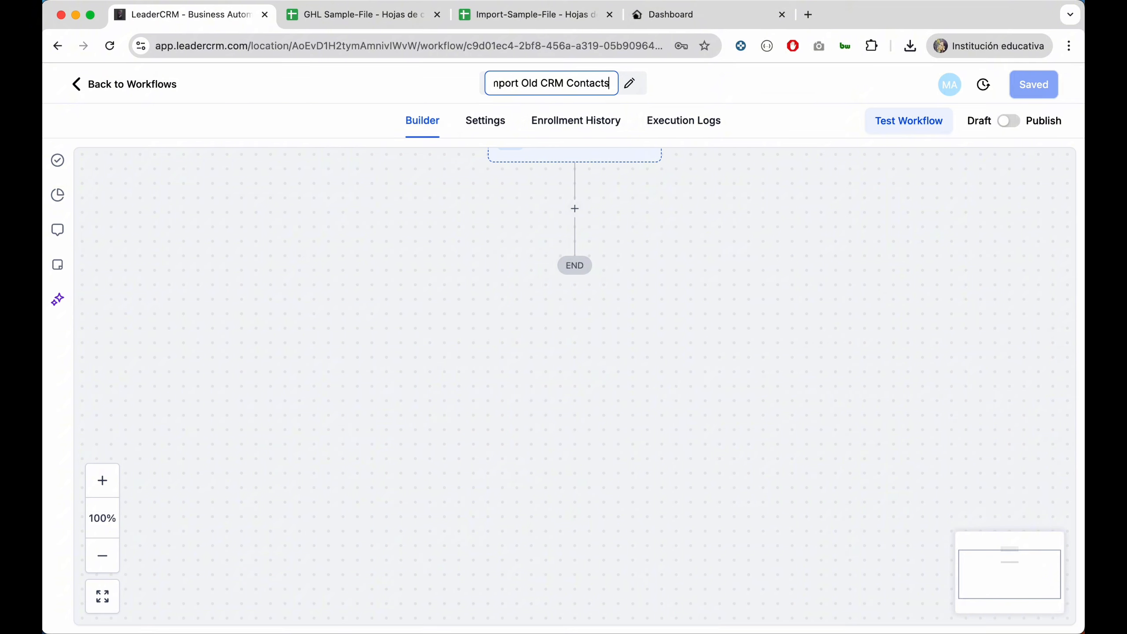
type("X Broker + ")
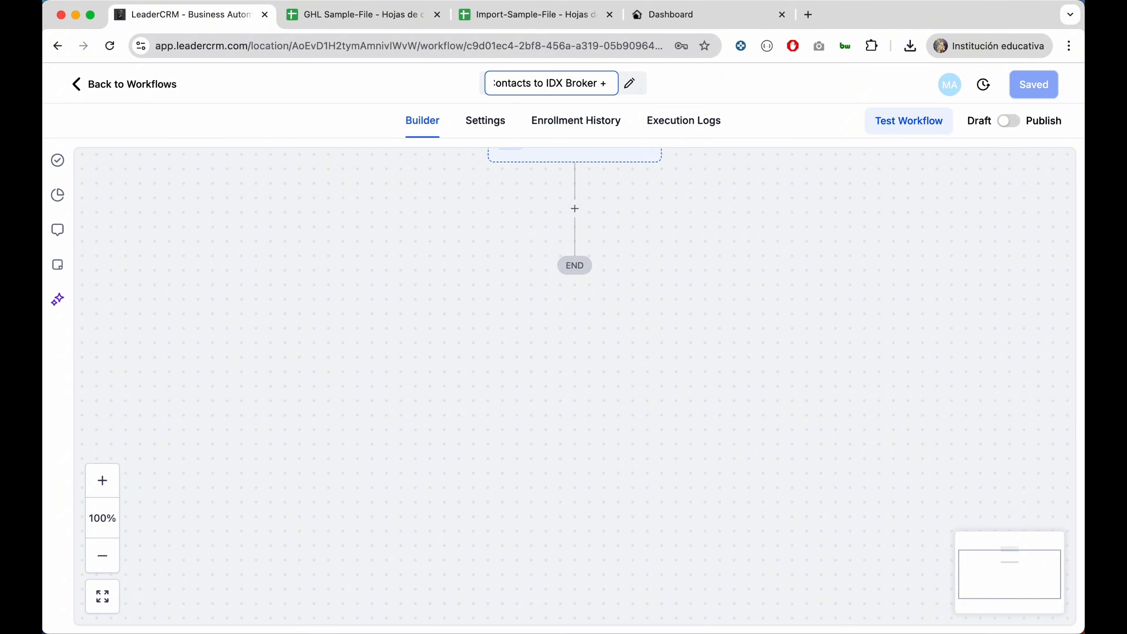
type("Saved Se")
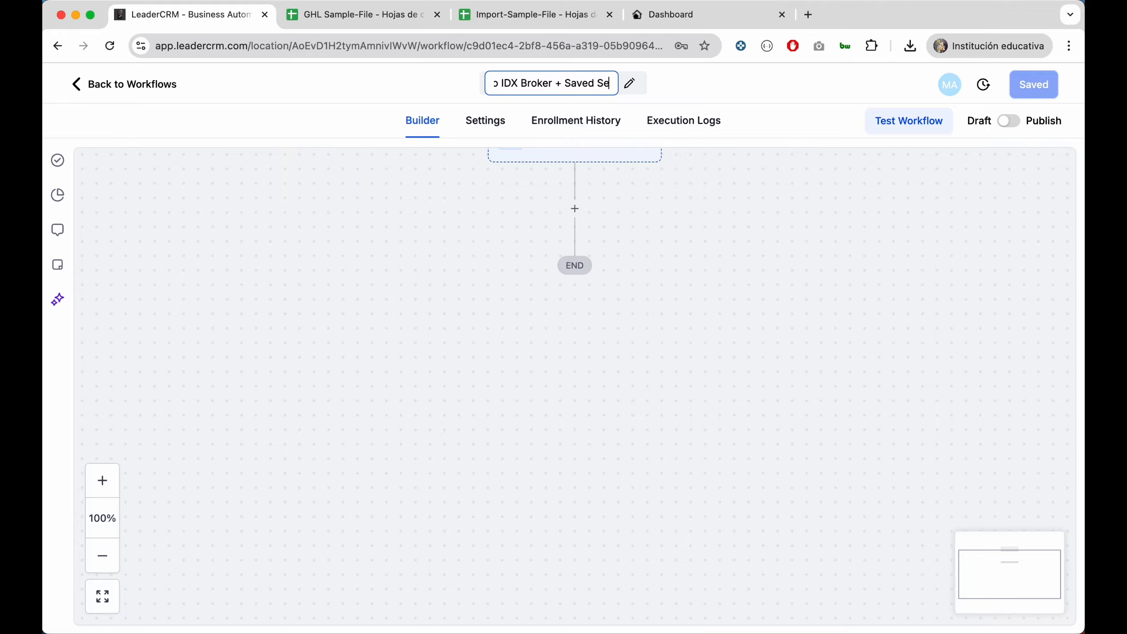
type("arch")
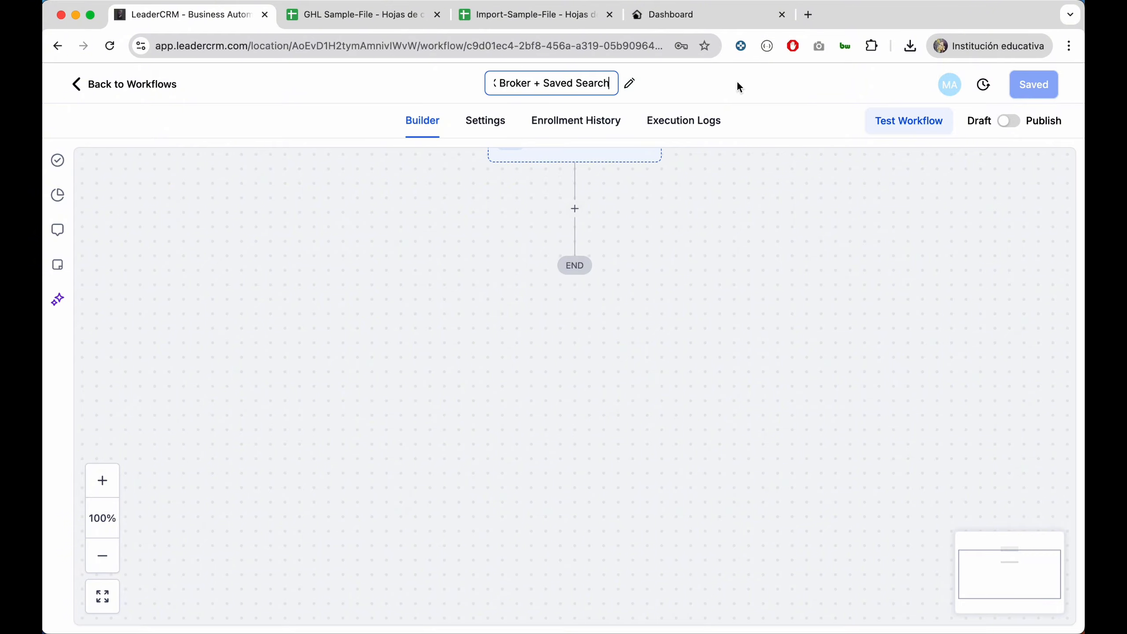
left_click(736, 86)
Add a Drip action to the workflow with a batch size of 1 and a drip interval of 3 minutes, and save it.
left_click_drag(560, 219, 511, 290)
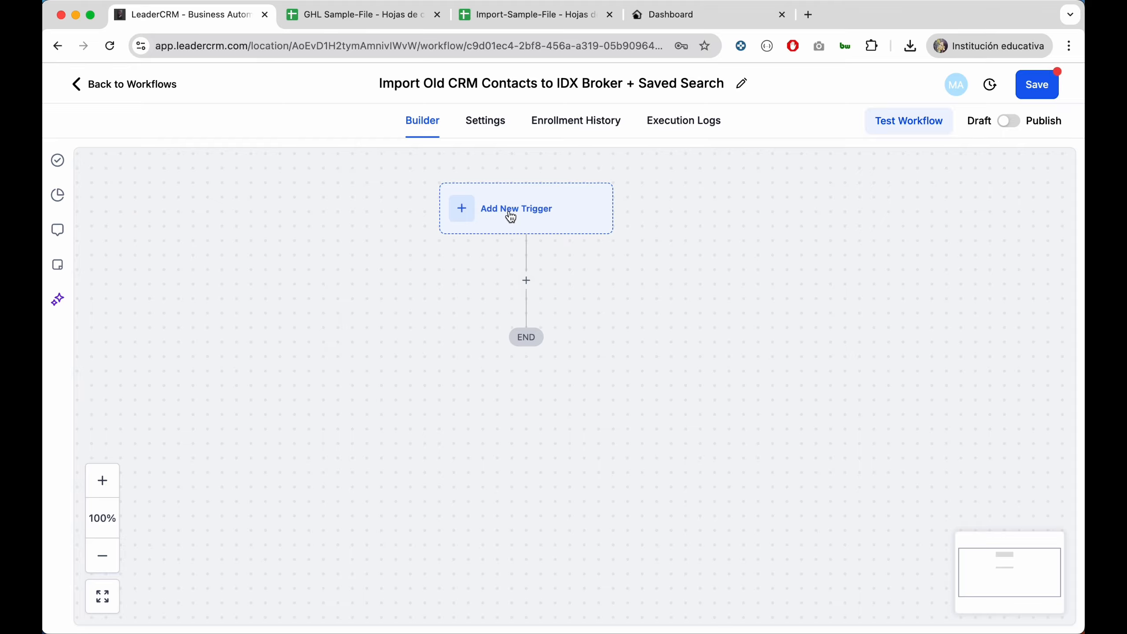
left_click(524, 280)
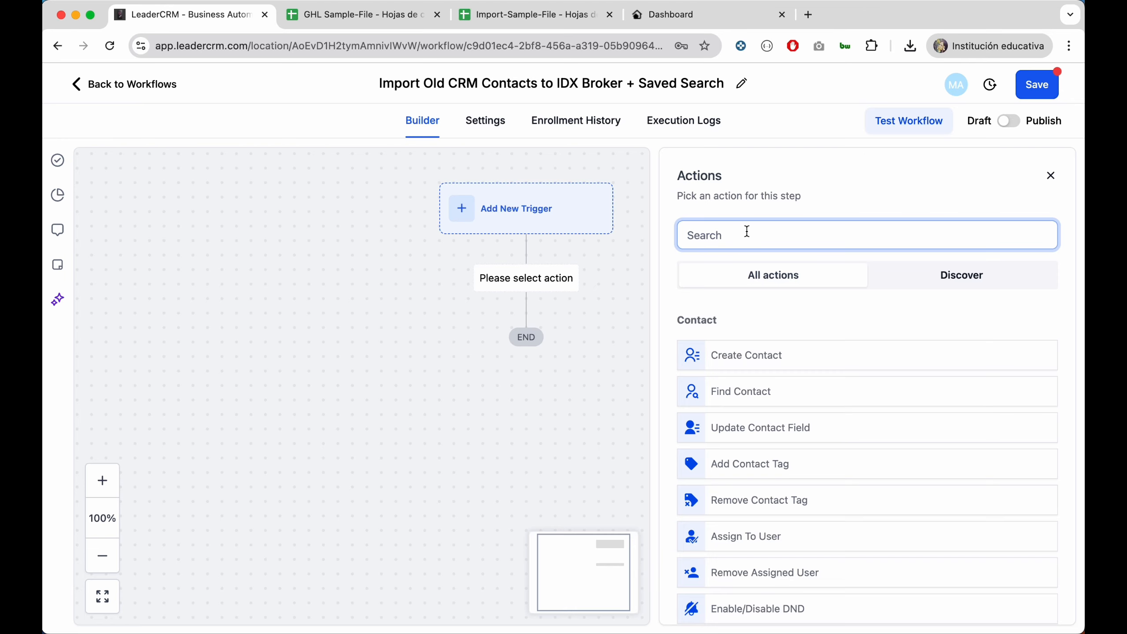
type("drip")
left_click(749, 356)
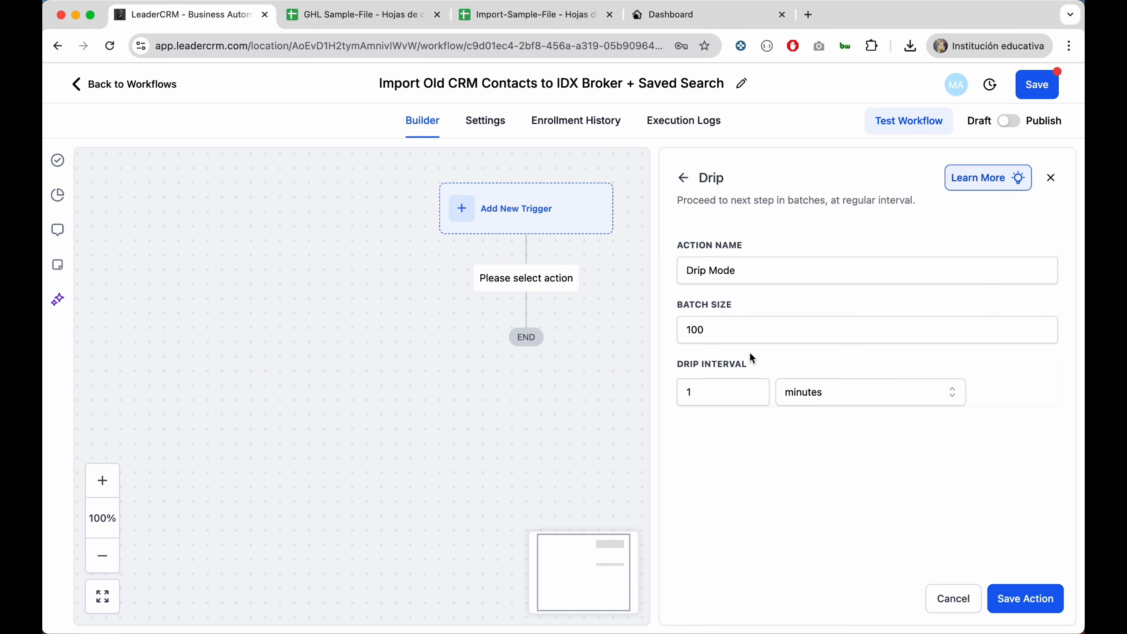
double_click(729, 333)
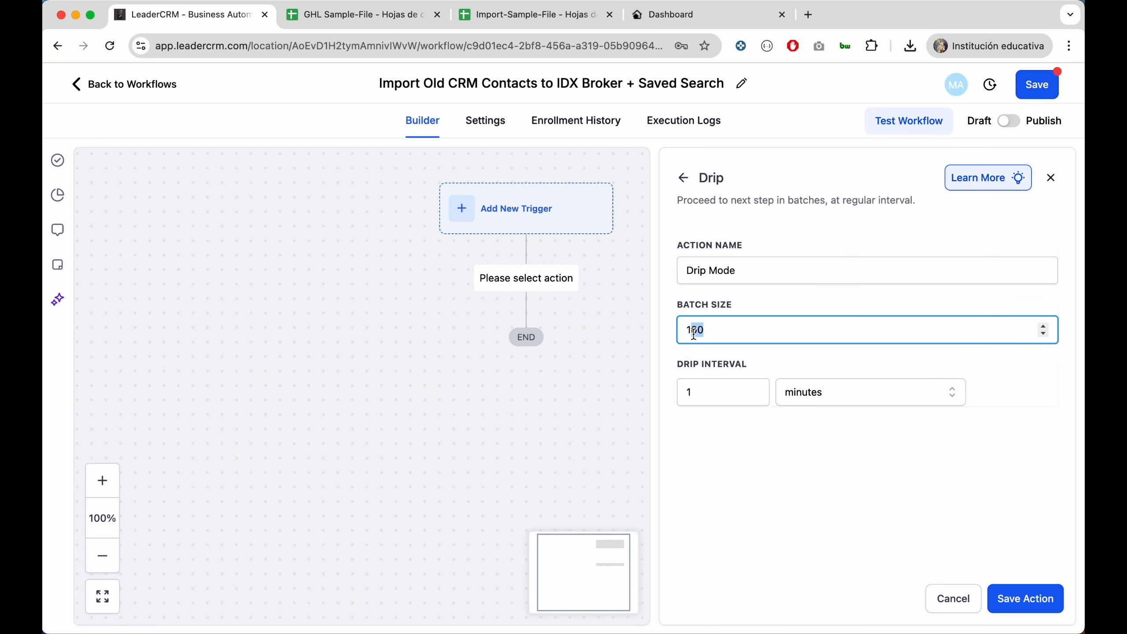
type("1")
double_click(708, 405)
key("BackSpace")
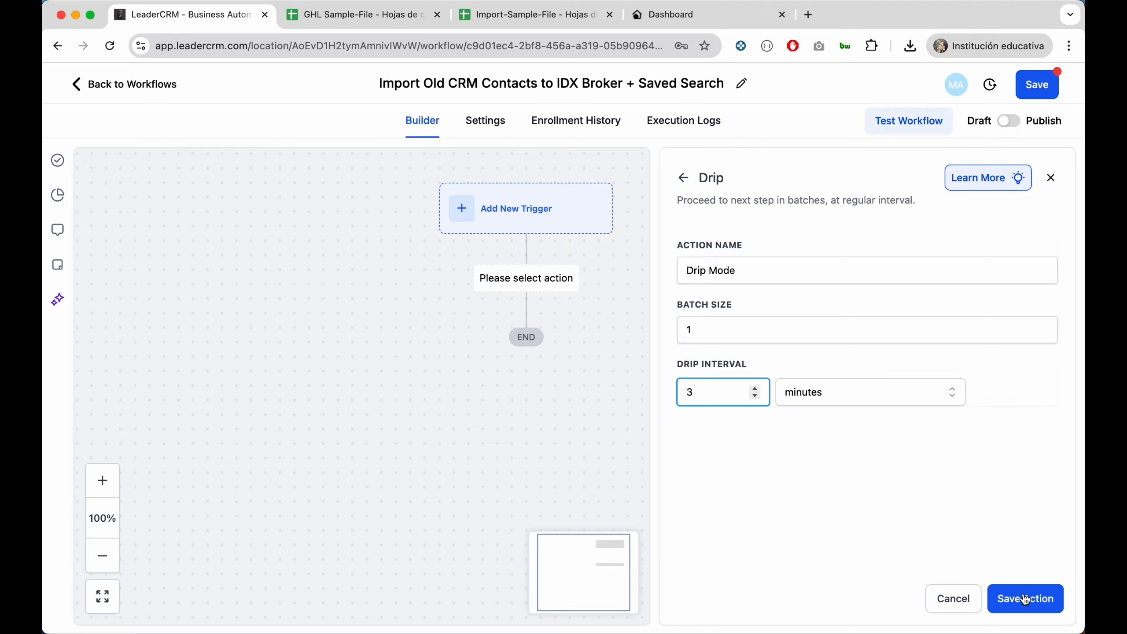
left_click(1025, 598)
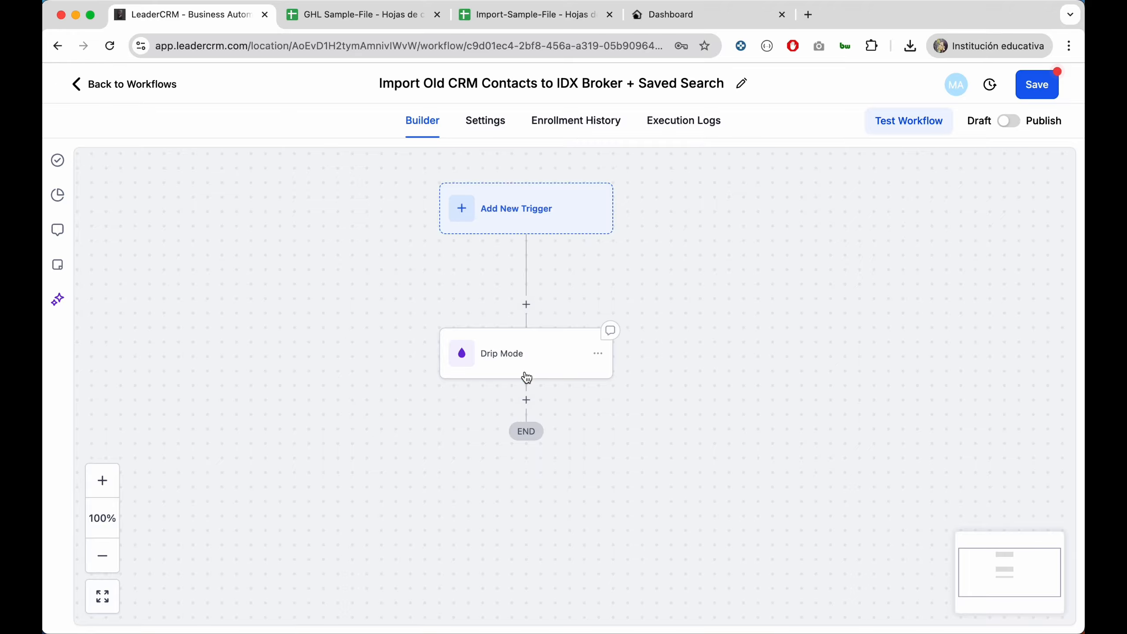
Insert a standard Webhook action directly after the Drip Mode action.
left_click(526, 401)
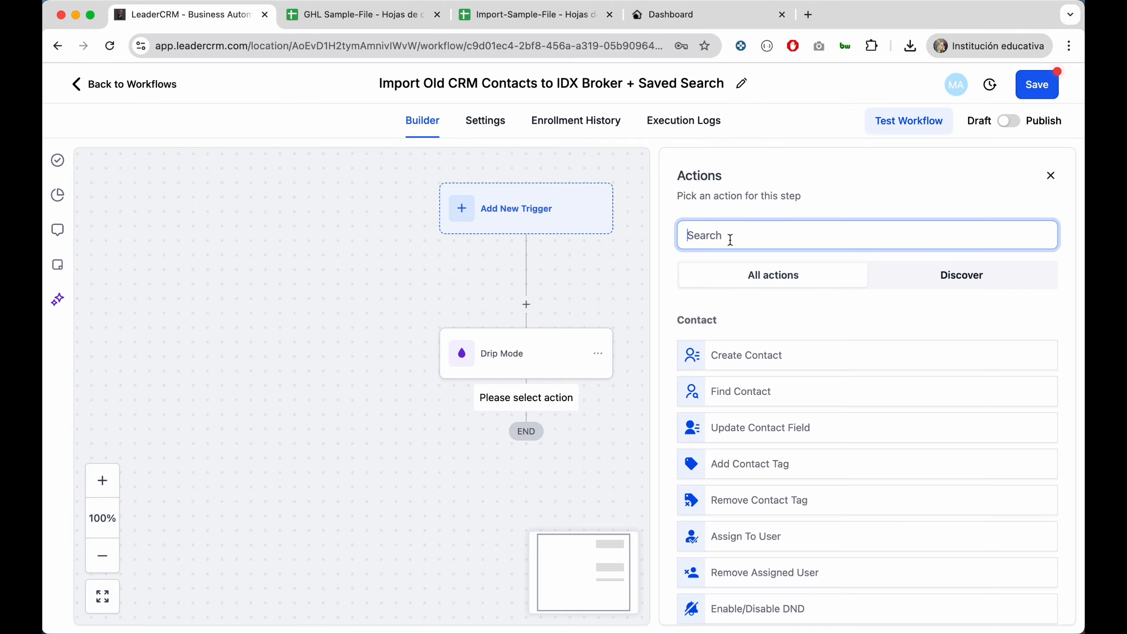
type("webh")
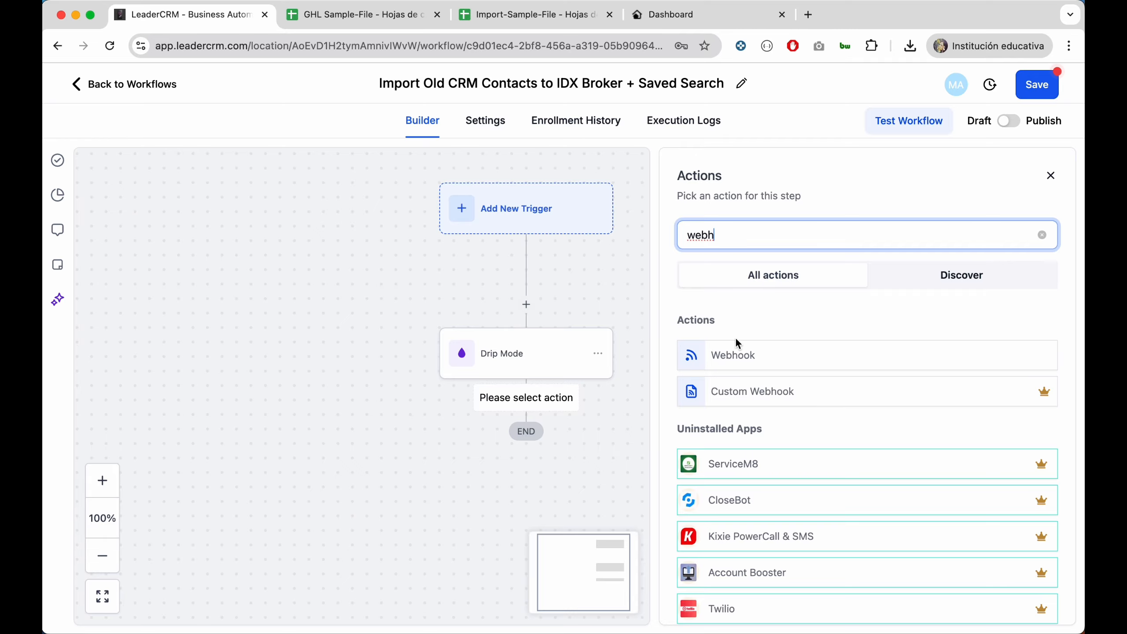
left_click(751, 357)
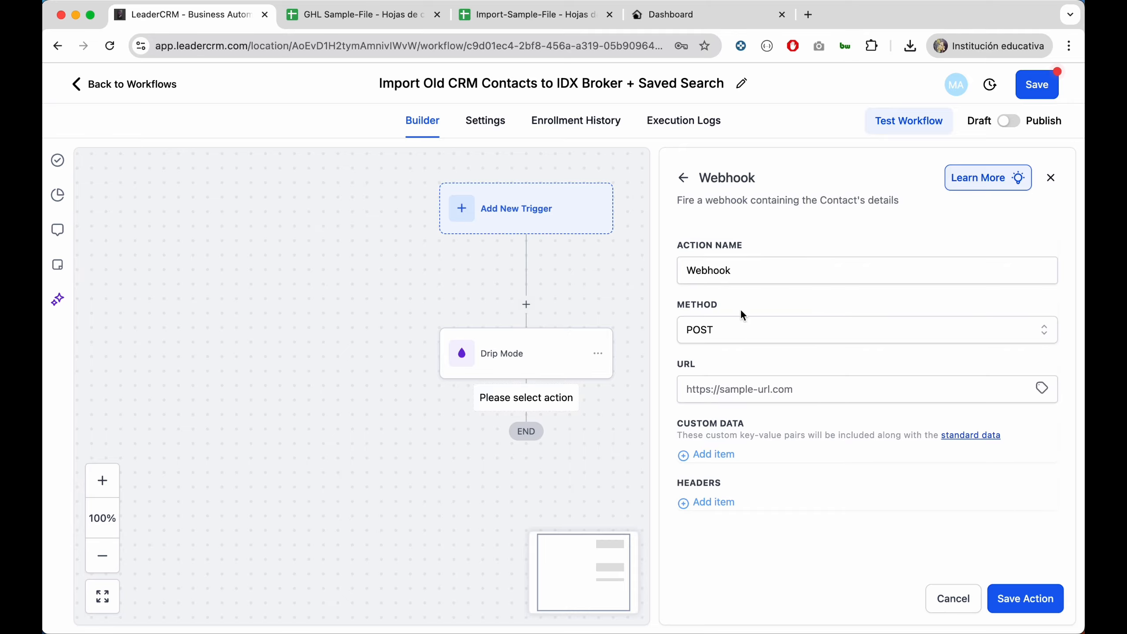
Switch to IDX Addons, search the apps for webhook and open LeadConnector Webhook & Workflows.
left_click(675, 17)
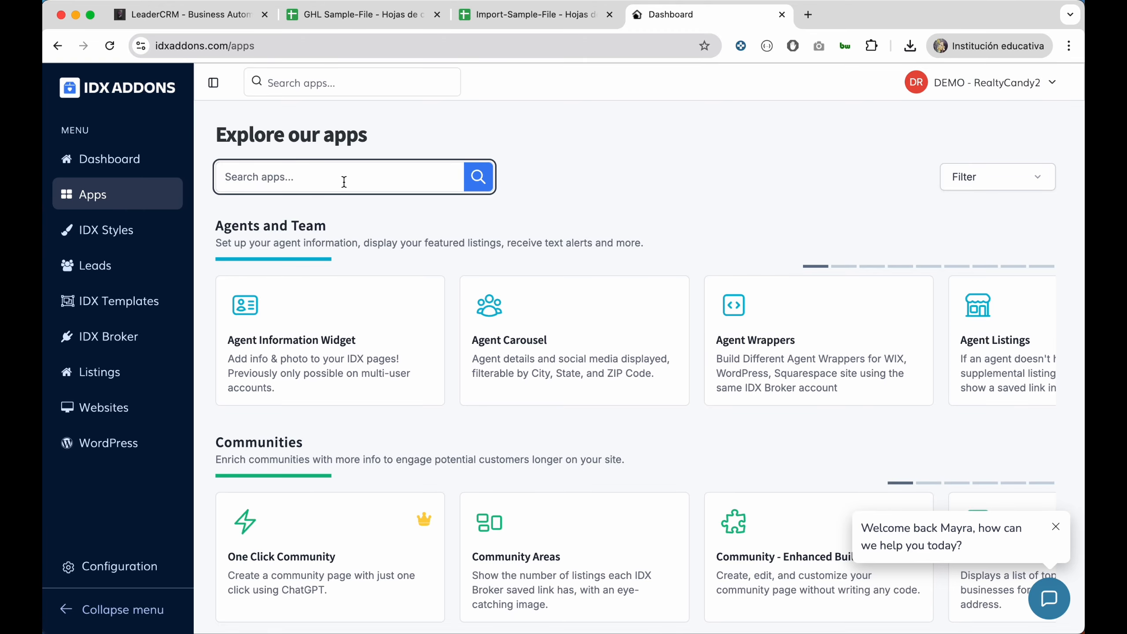
type("webhook")
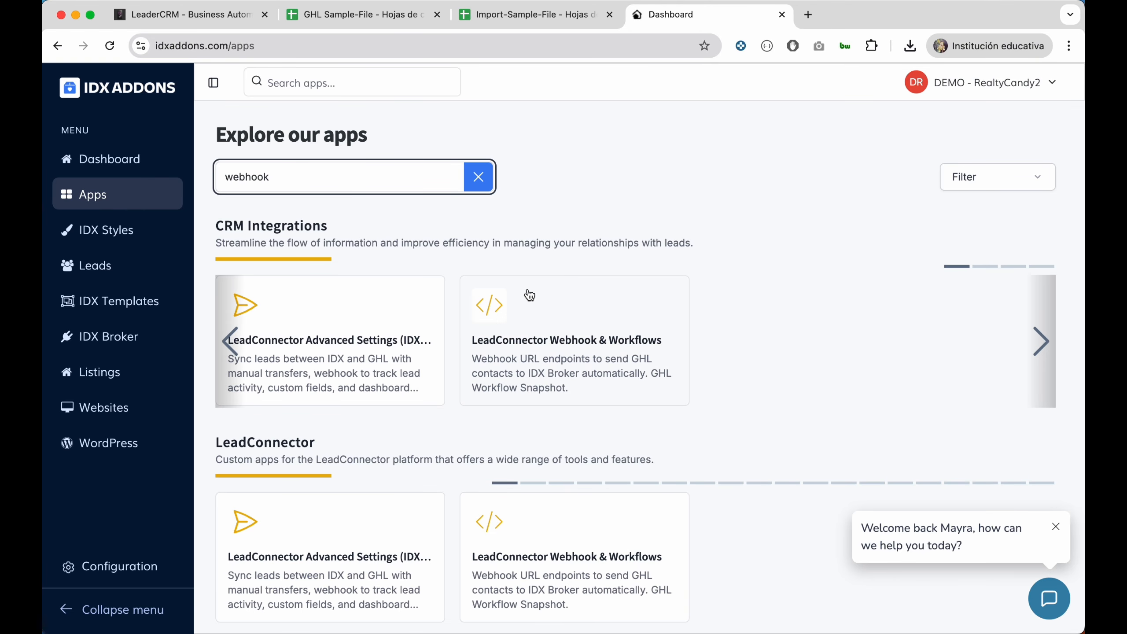
left_click(547, 307)
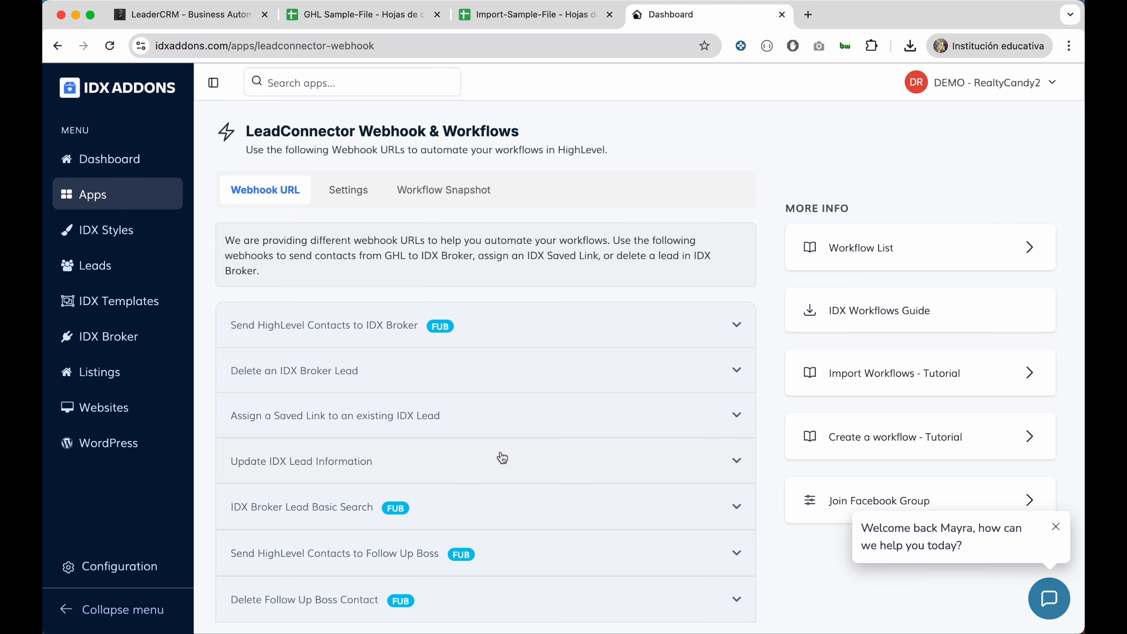
Expand the IDX Broker Lead Basic Search section and copy its Webhook URL for single agent or primary accounts.
scroll(502, 457, "down", 3)
left_click(447, 446)
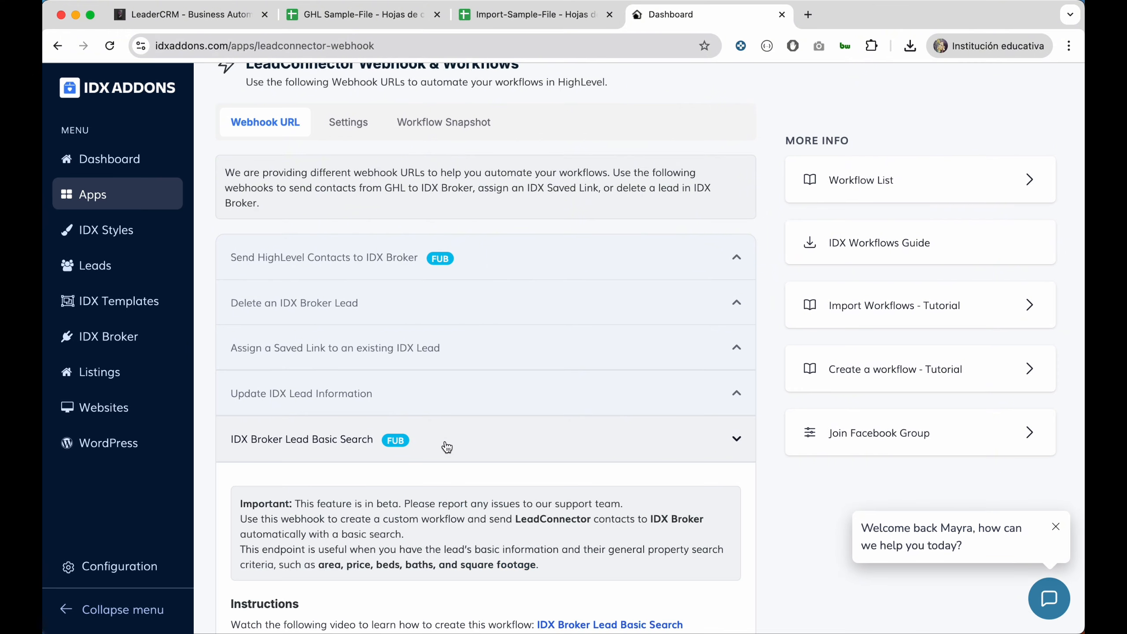
scroll(385, 508, "down", 10)
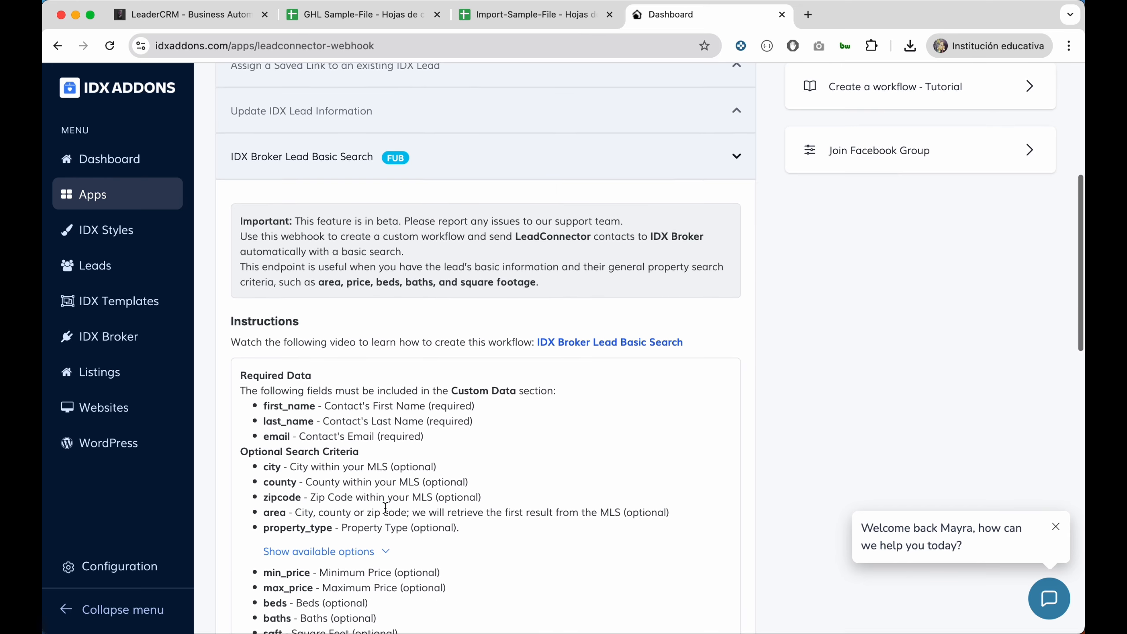
scroll(385, 513, "down", 2)
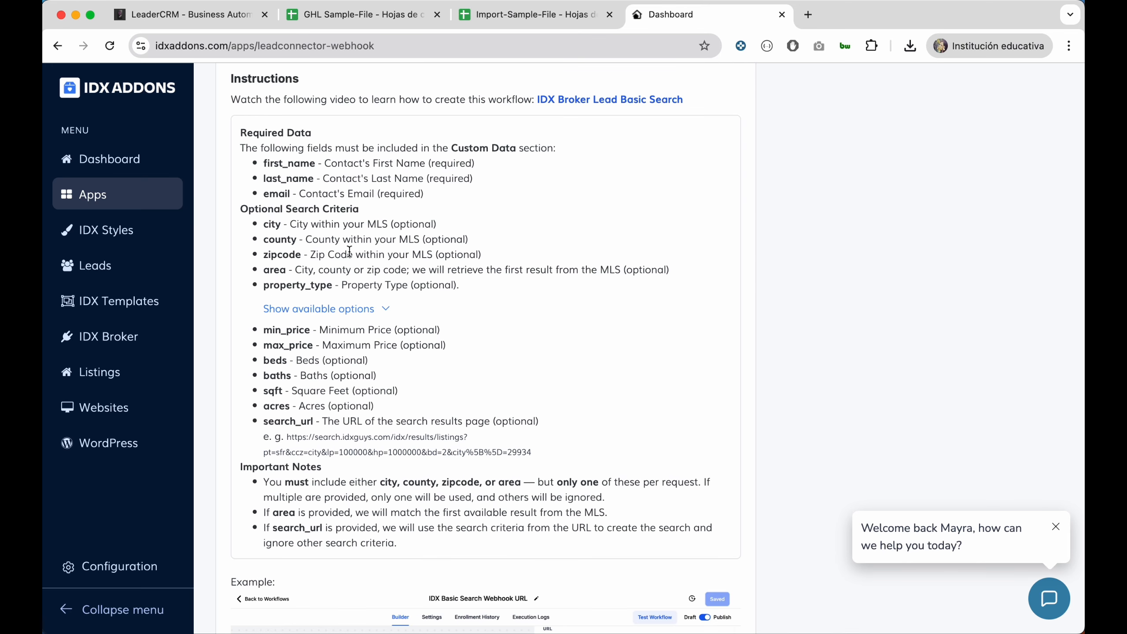
scroll(369, 520, "down", 9)
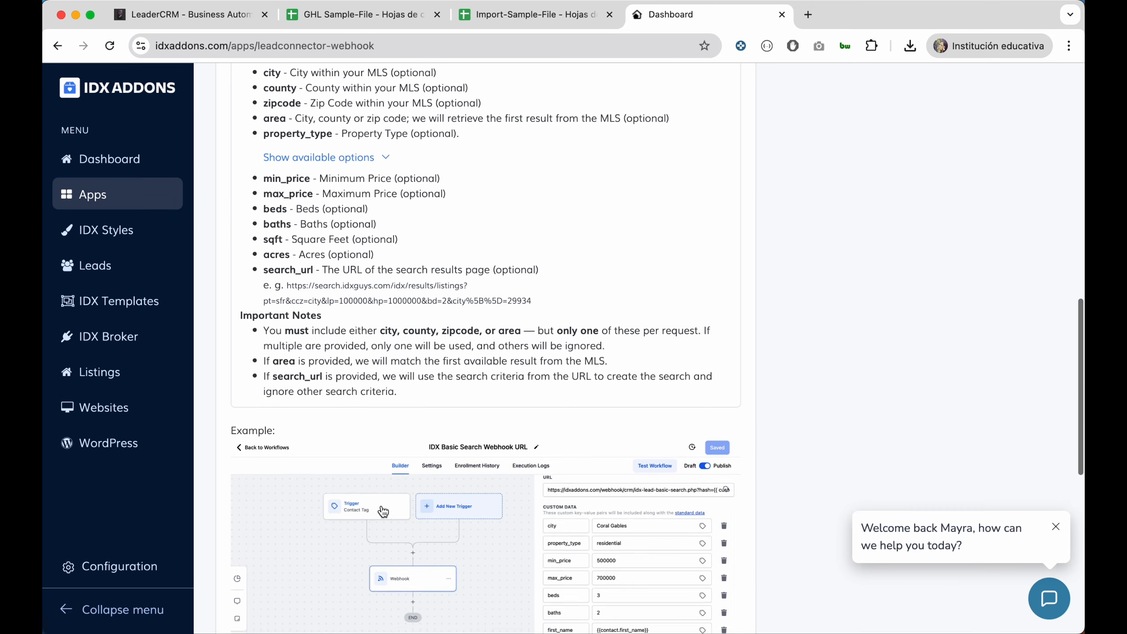
left_click_drag(430, 552, 238, 529)
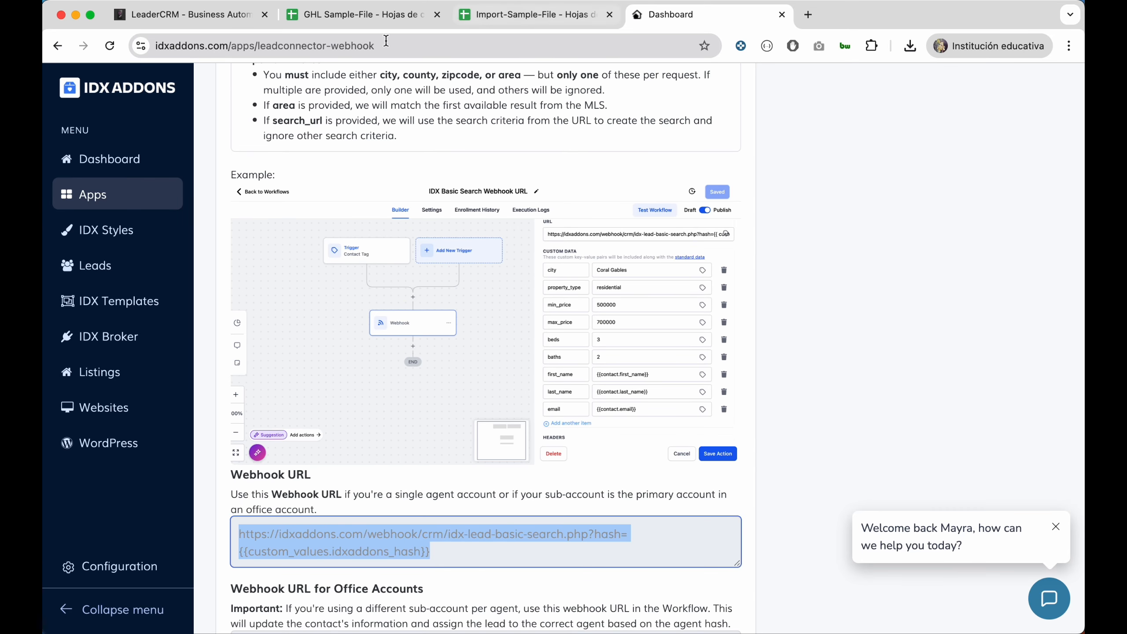
left_click(176, 16)
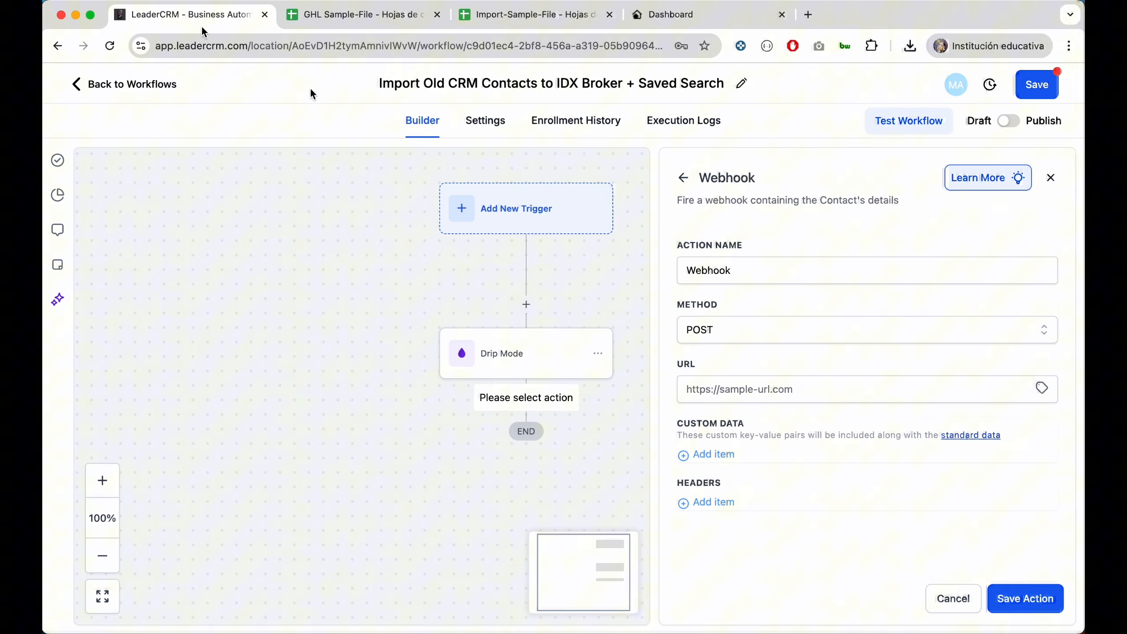
left_click(775, 389)
type("https://idxaddons.com/webhook/crm/idx-lead-basic-search.php?hash={{custom_values.idxaddons_hash}}")
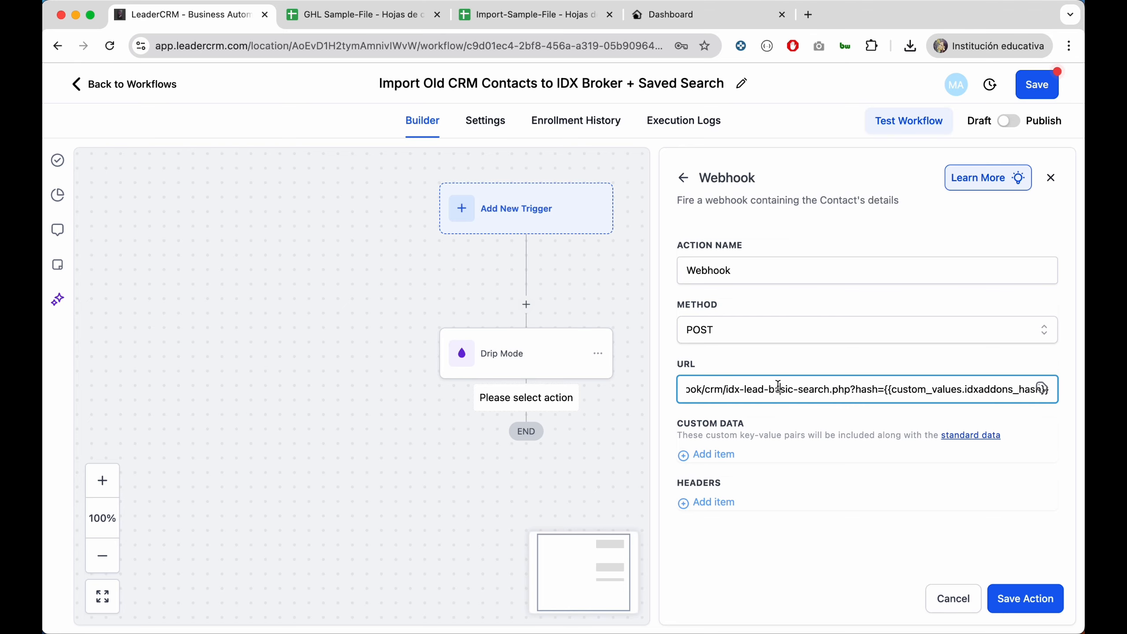
Add a custom data item with the key first_name, copied from the IDX Addons instructions, and the value {{contact.first_name}}.
left_click(712, 453)
left_click(711, 456)
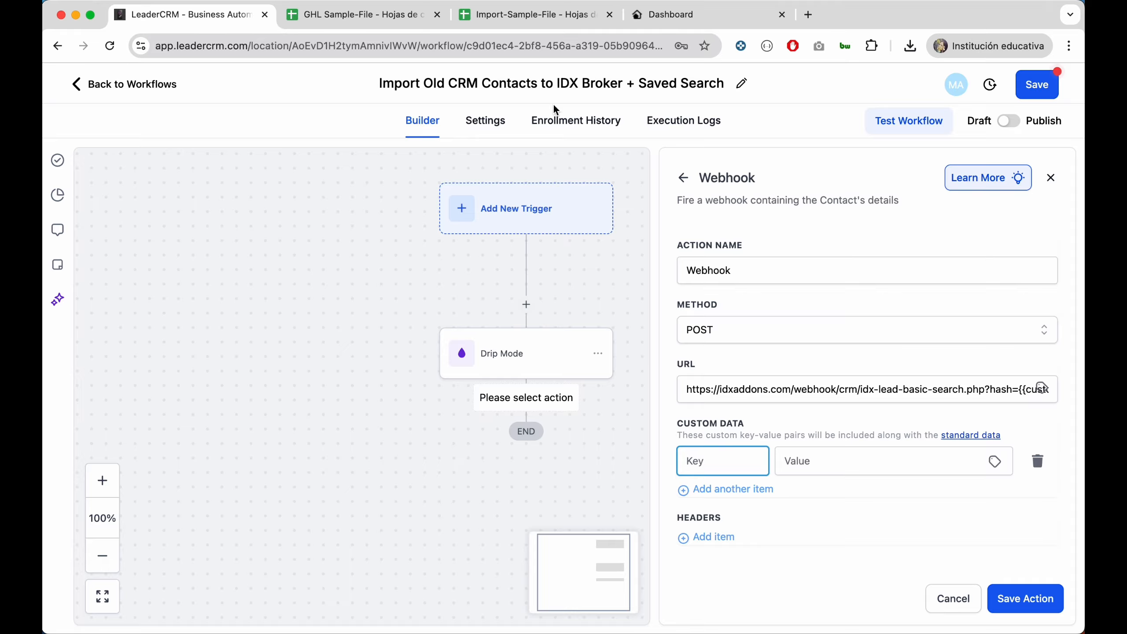
left_click_drag(669, 16, 329, 19)
scroll(340, 325, "up", 3)
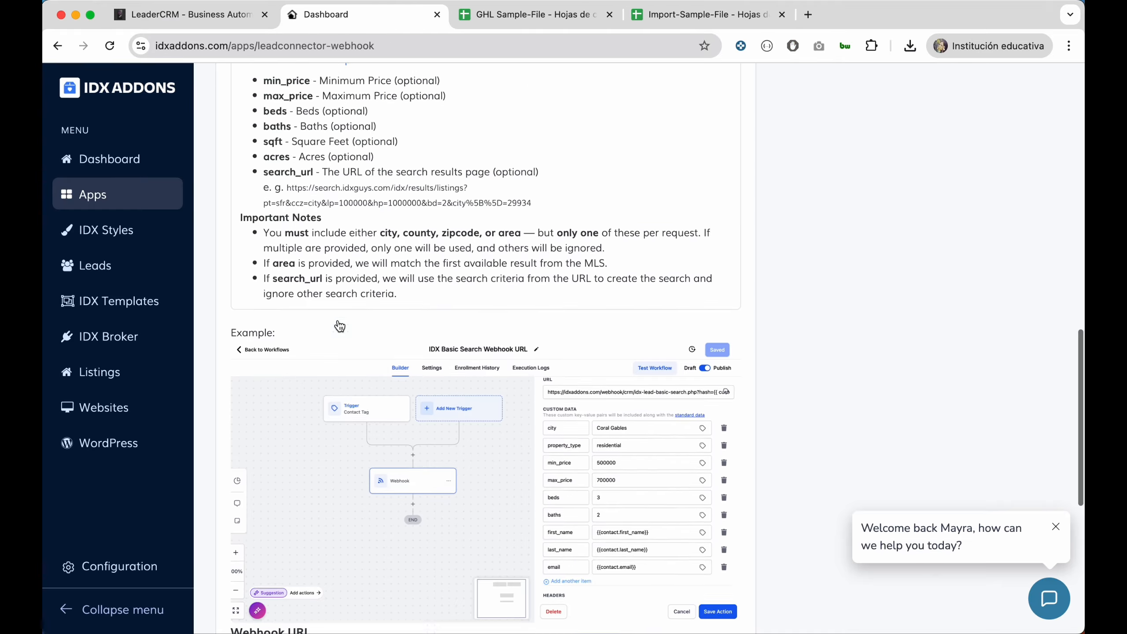
scroll(340, 326, "up", 5)
double_click(278, 216)
key("cmd+c")
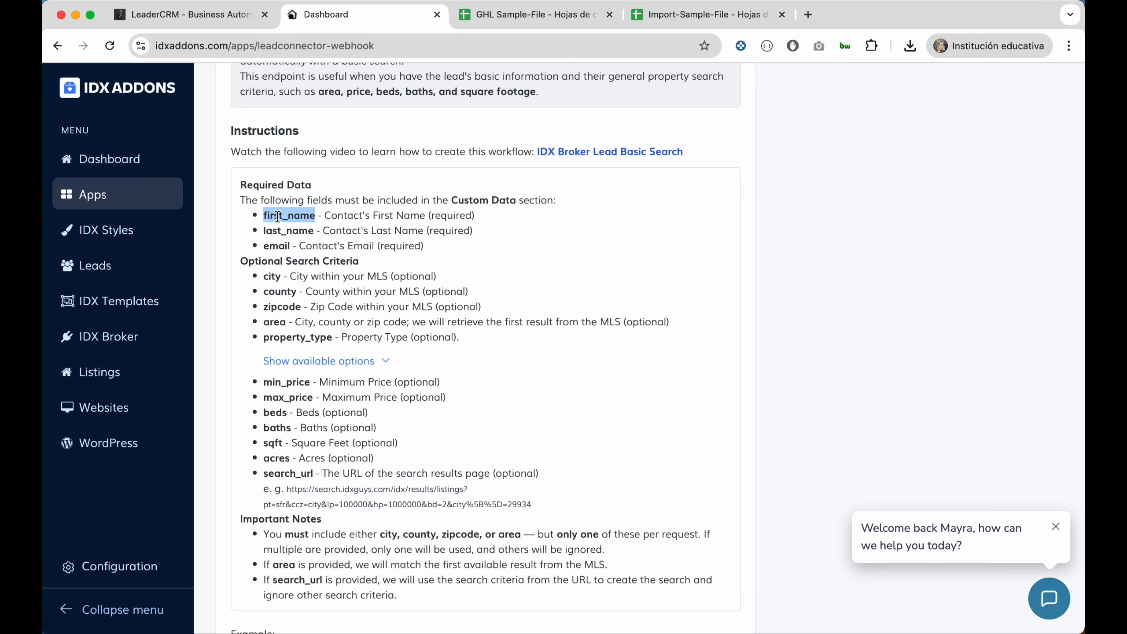
left_click(208, 18)
key("cmd+v")
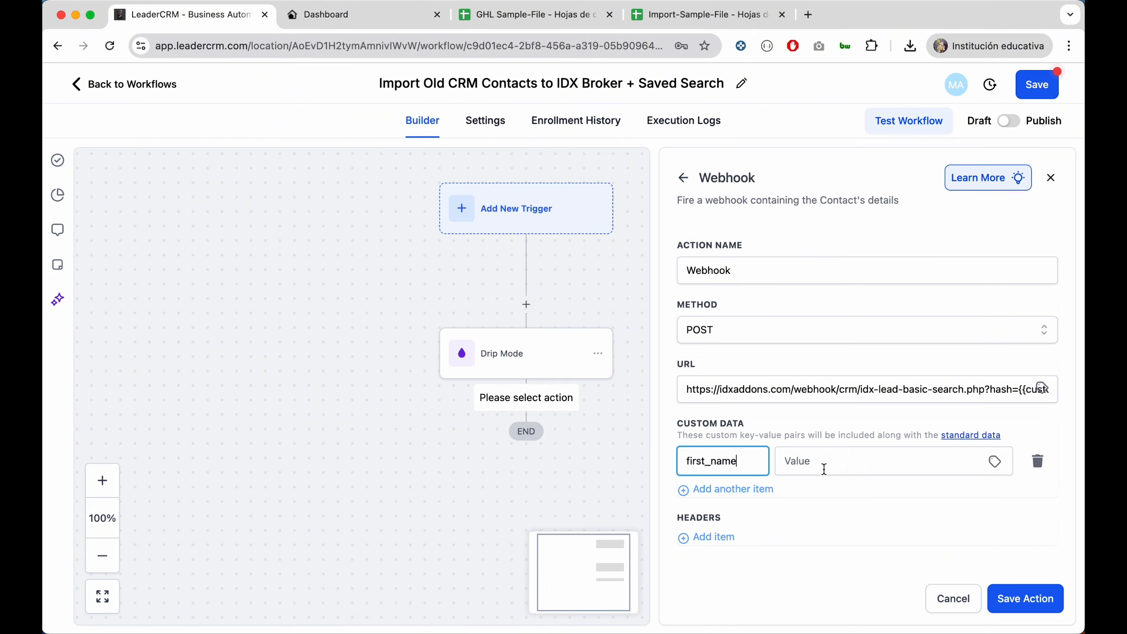
left_click(903, 461)
left_click(995, 471)
left_click(975, 494)
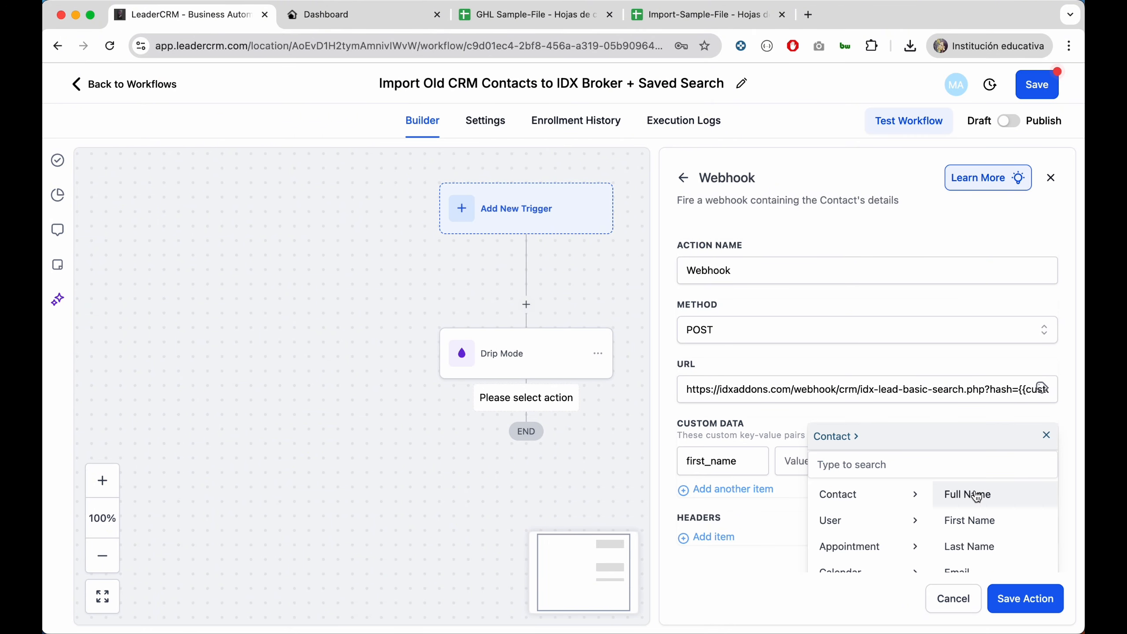
left_click(966, 522)
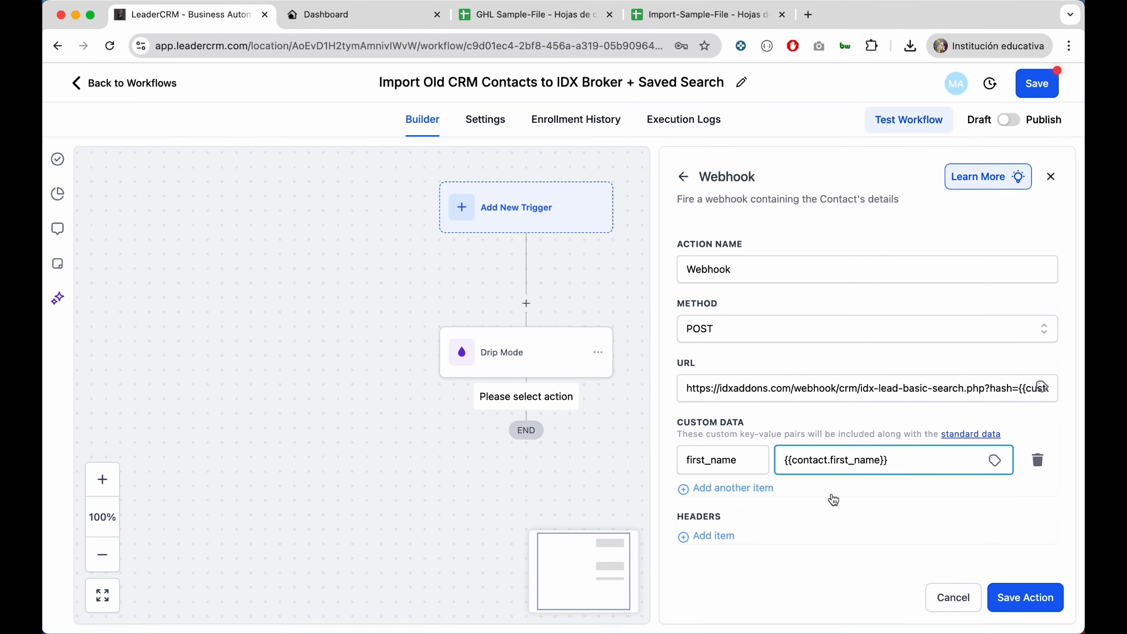
Add a second custom data item with the key last_name and the value {{contact.last_name}}.
left_click(749, 490)
left_click(735, 491)
type("last_")
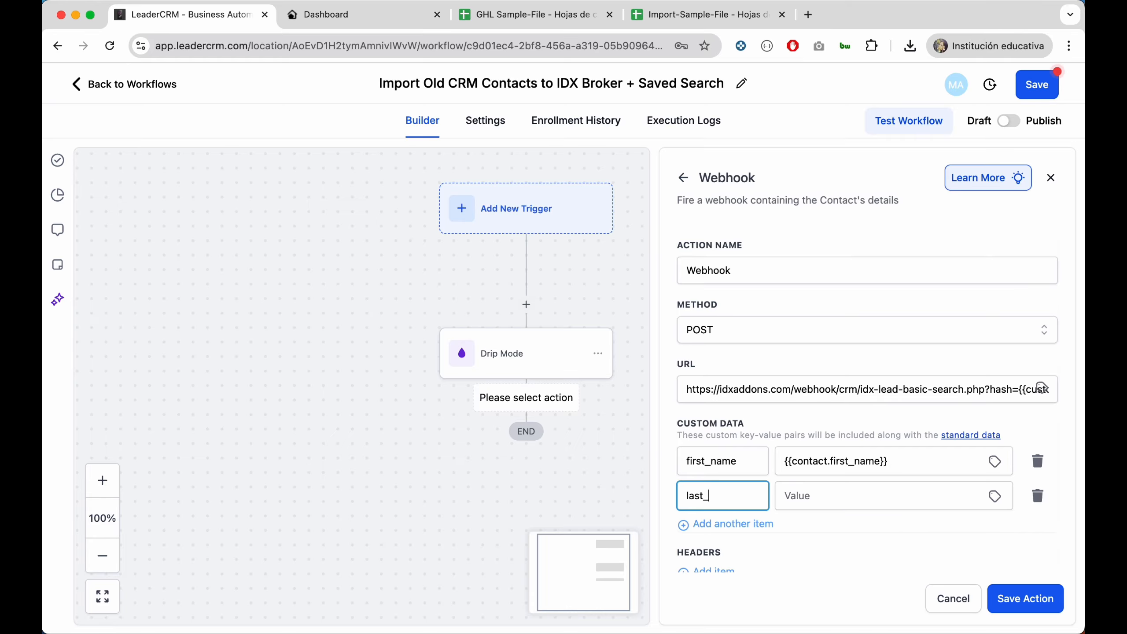
type("name")
left_click(995, 496)
left_click(978, 495)
left_click(970, 540)
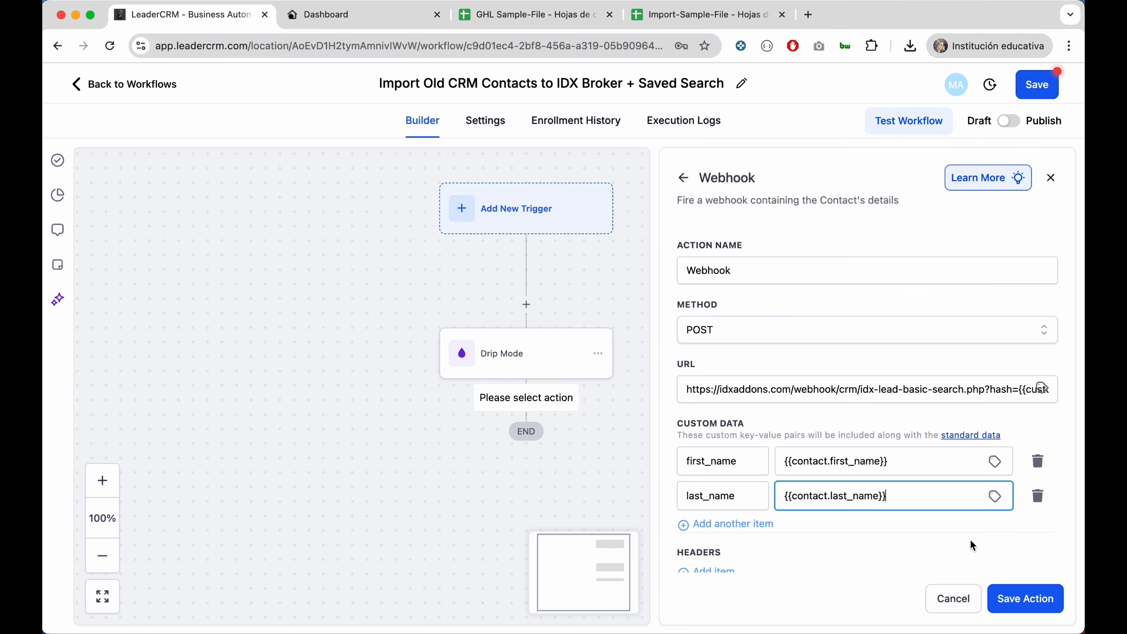
Add a third custom data item with the key email and the value {{contact.email}}.
left_click(749, 525)
left_click(752, 529)
type("emai")
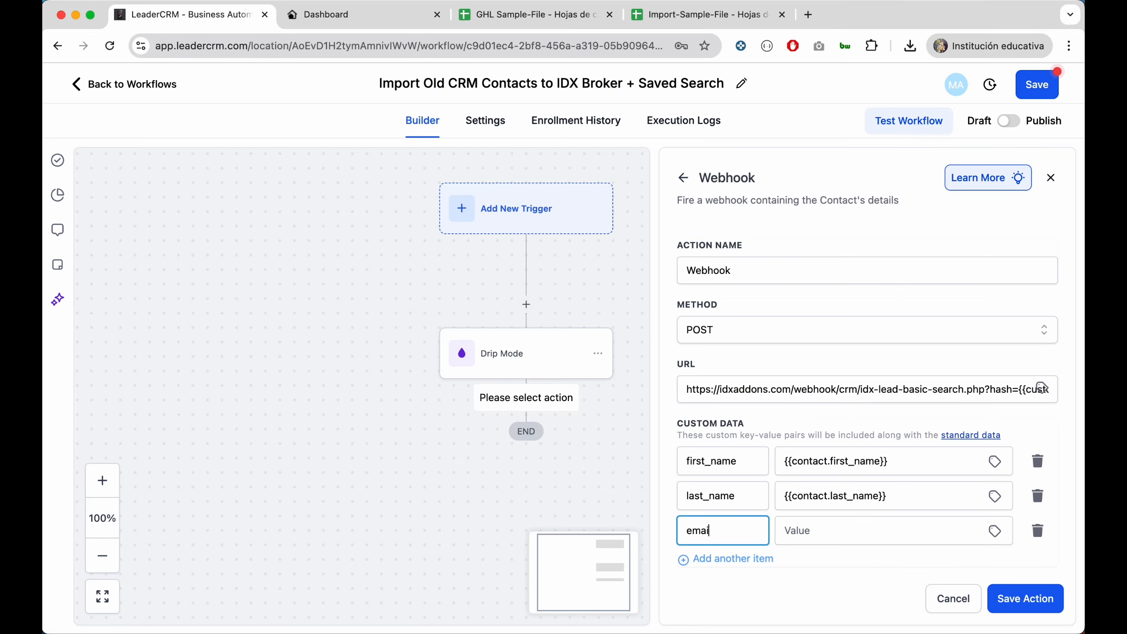
type("l")
left_click(995, 530)
scroll(972, 528, "down", 1)
left_click(971, 543)
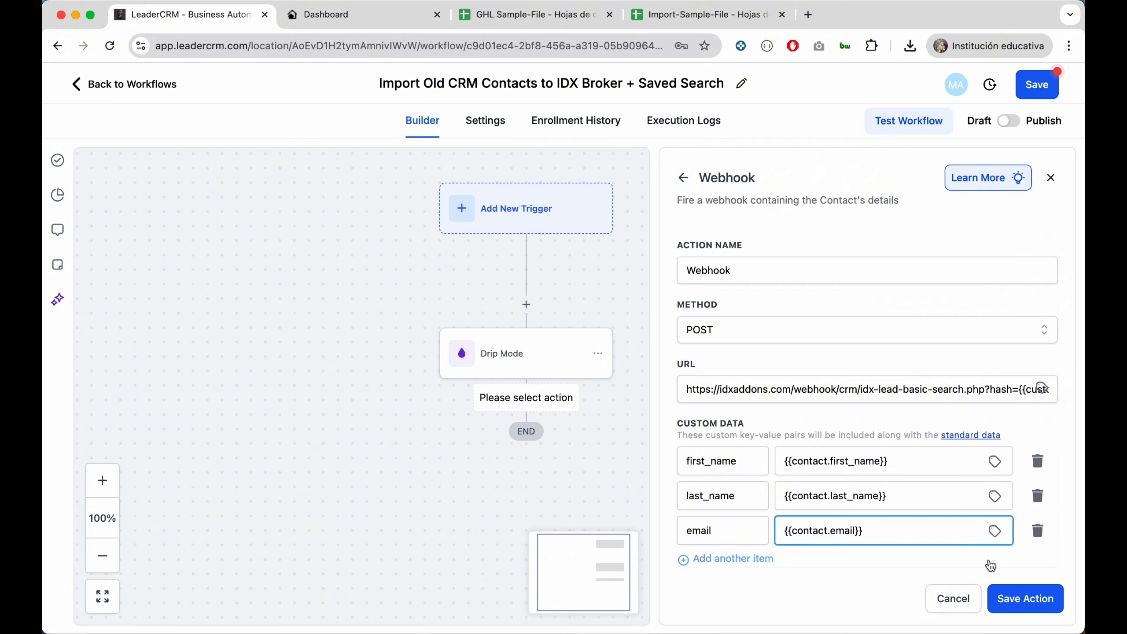
scroll(990, 565, "down", 2)
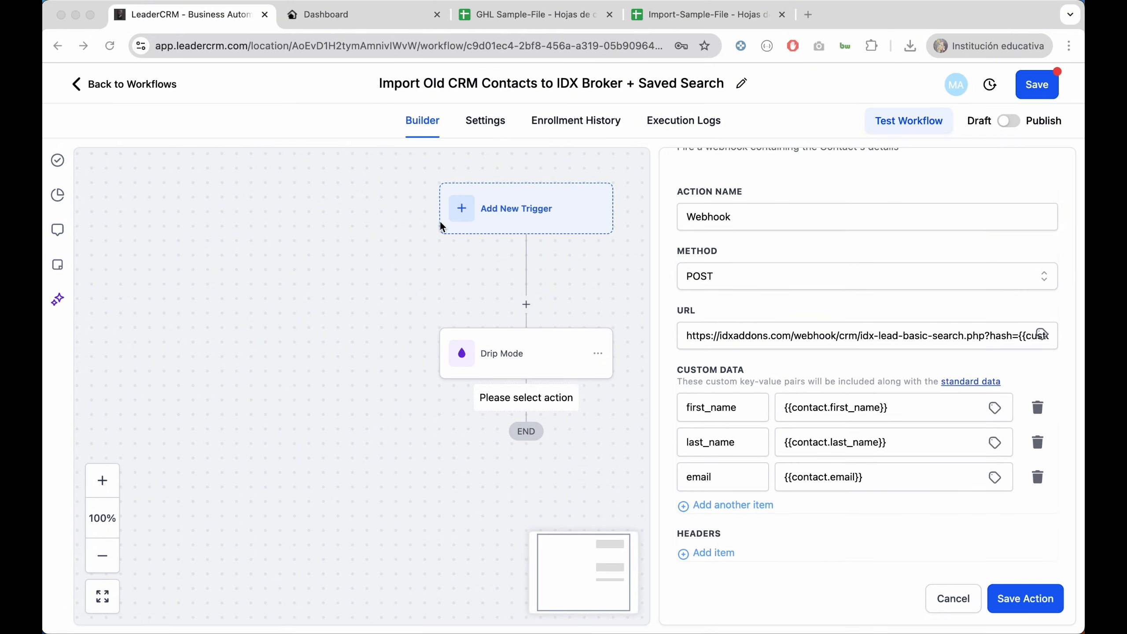
Review the optional search criteria and the important notes in the IDX Broker Lead Basic Search instructions on IDX Addons.
left_click(369, 20)
left_click(331, 258)
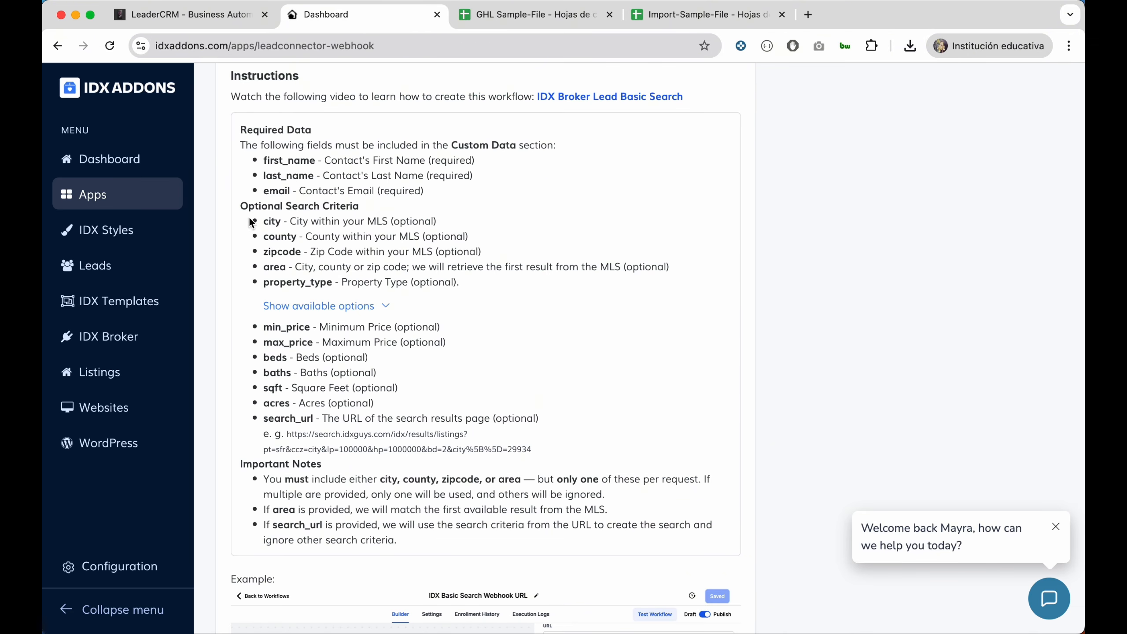
left_click_drag(240, 207, 359, 213)
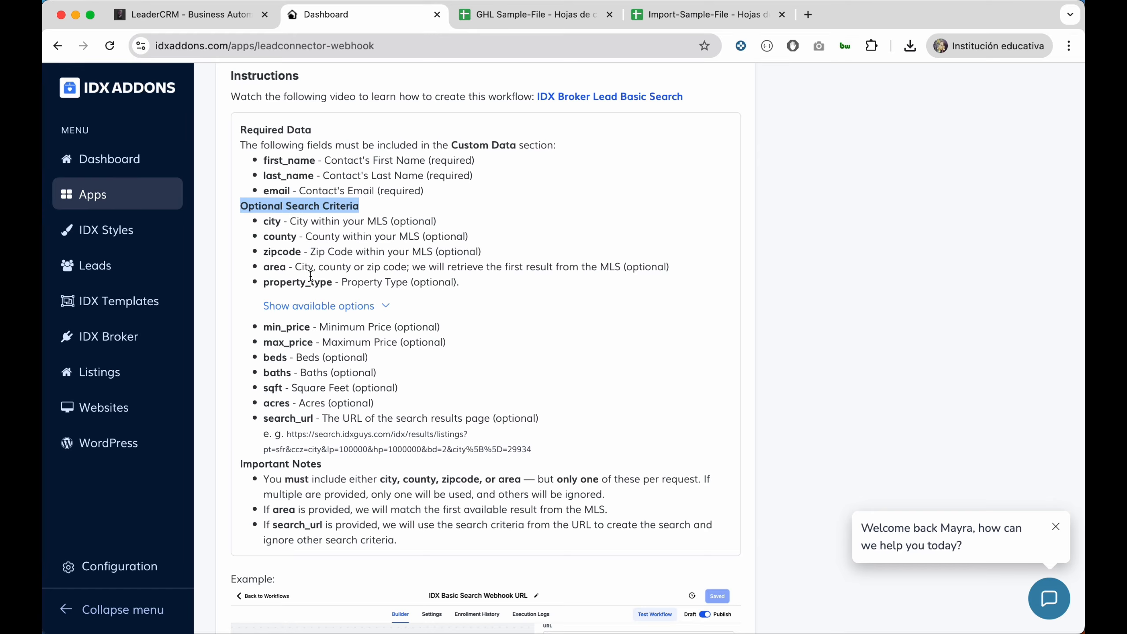
left_click_drag(239, 464, 362, 470)
left_click_drag(268, 480, 647, 499)
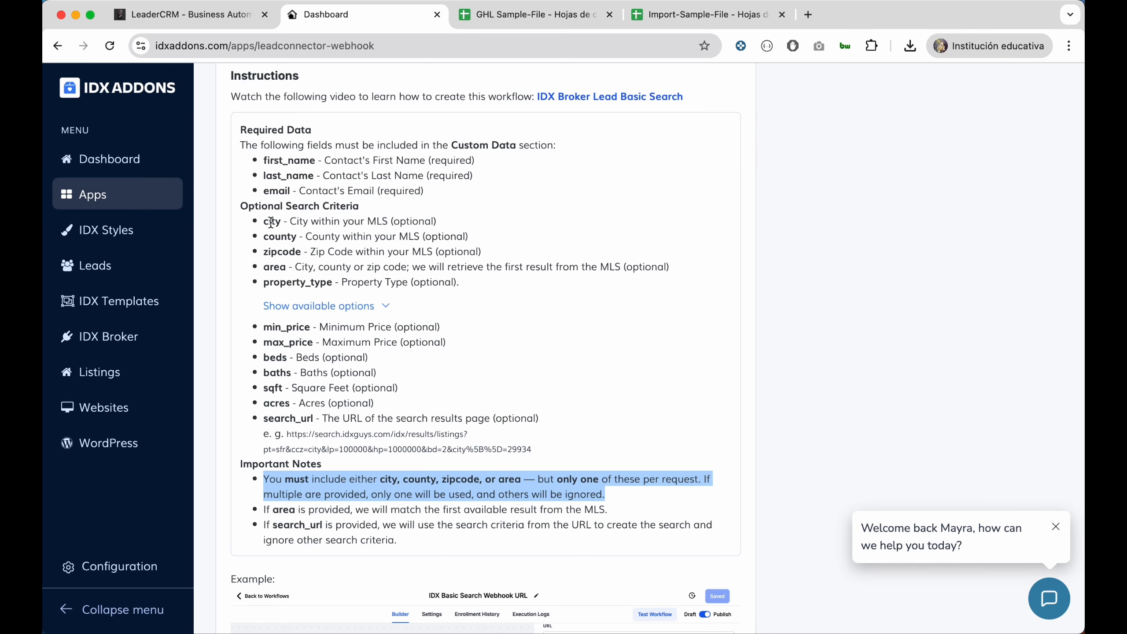
Return to the LeaderCRM webhook action and add a custom data item with the key city and the value {{contact.old_crm_search_city}}.
left_click(200, 20)
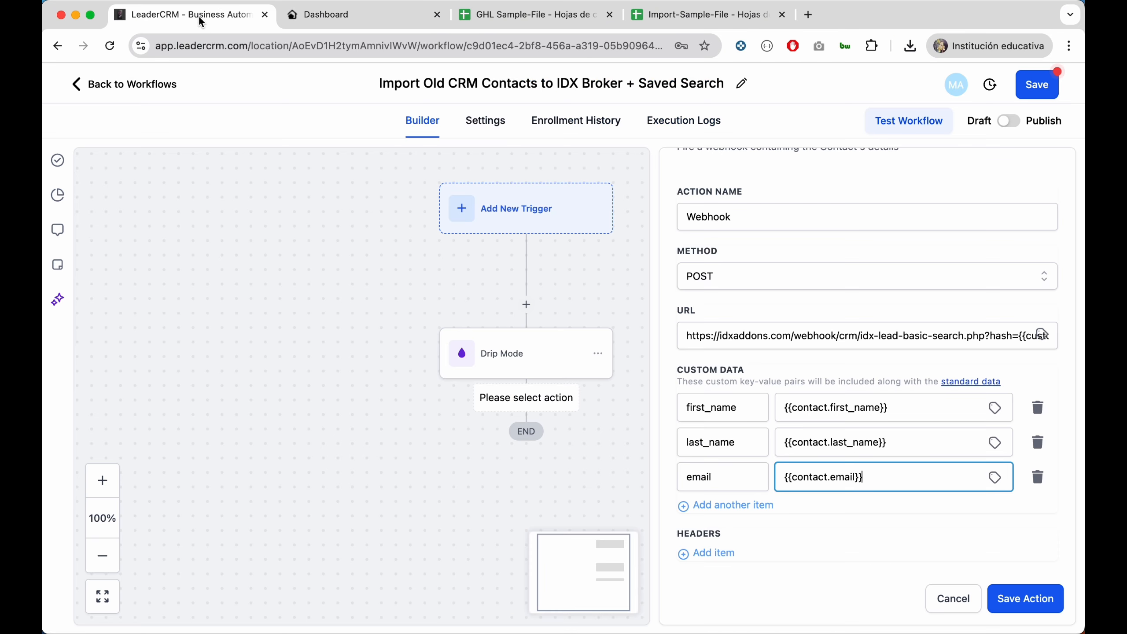
left_click(747, 505)
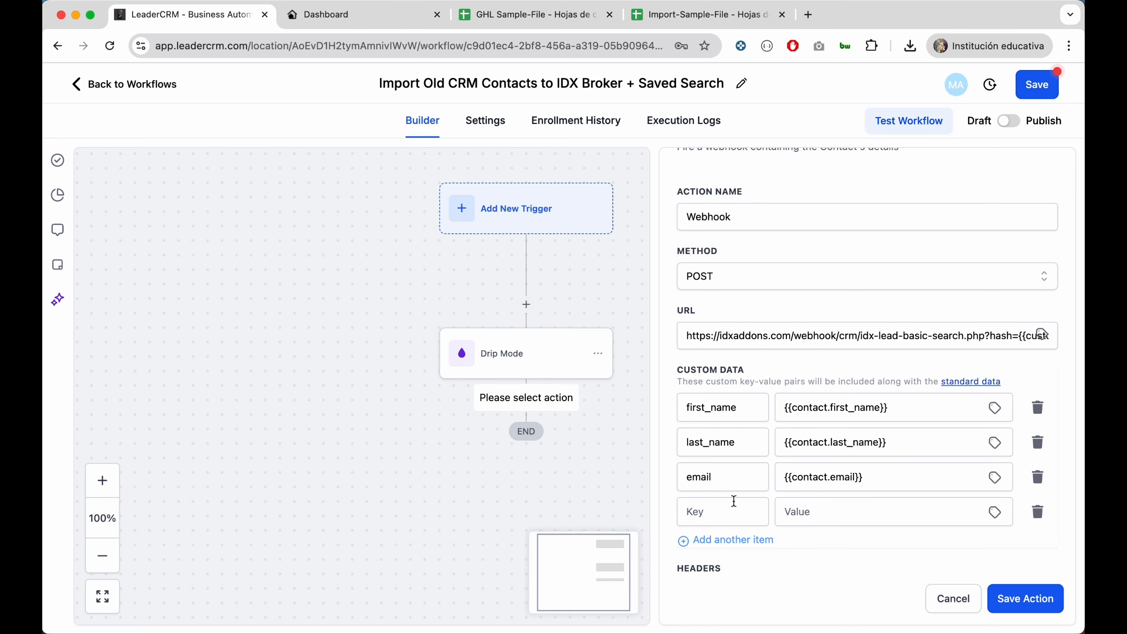
left_click(712, 511)
type("city")
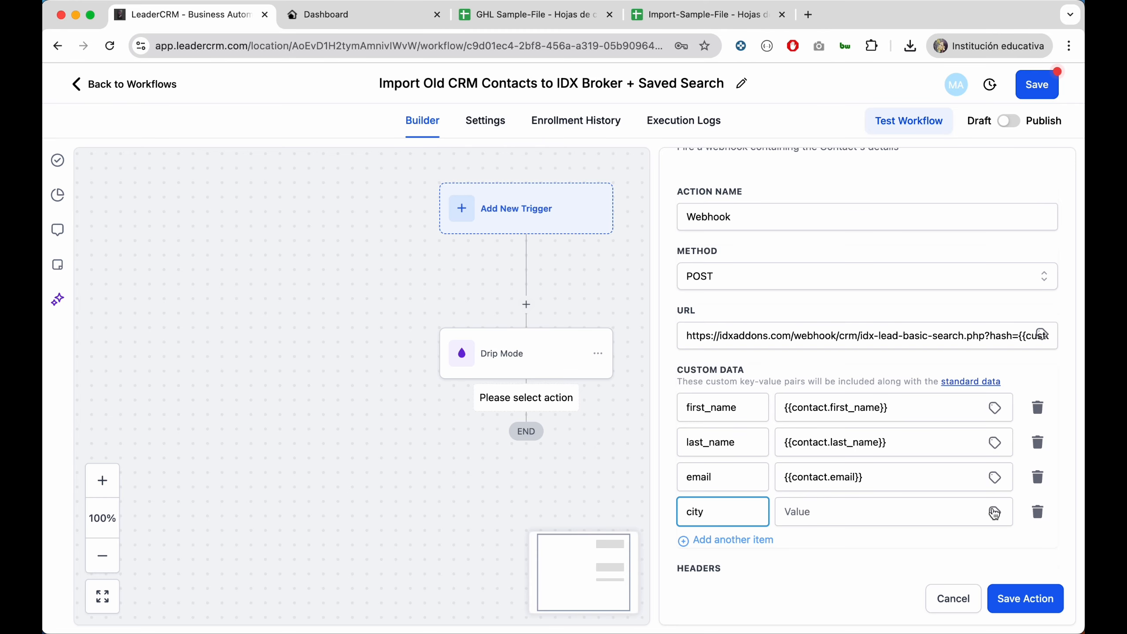
left_click(994, 513)
left_click(988, 440)
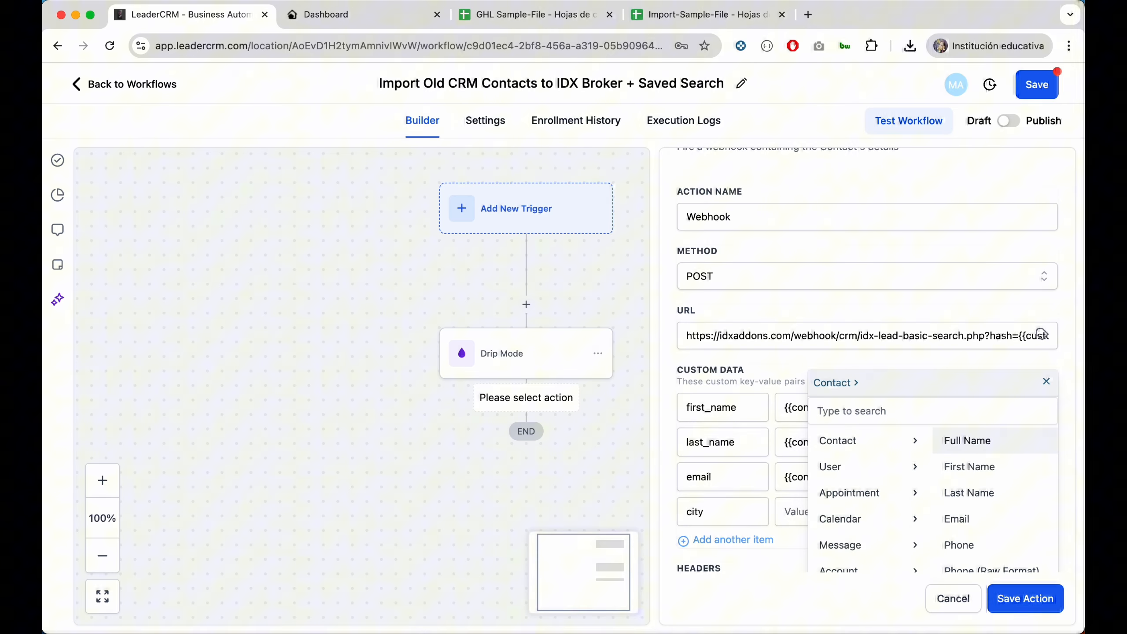
left_click(942, 406)
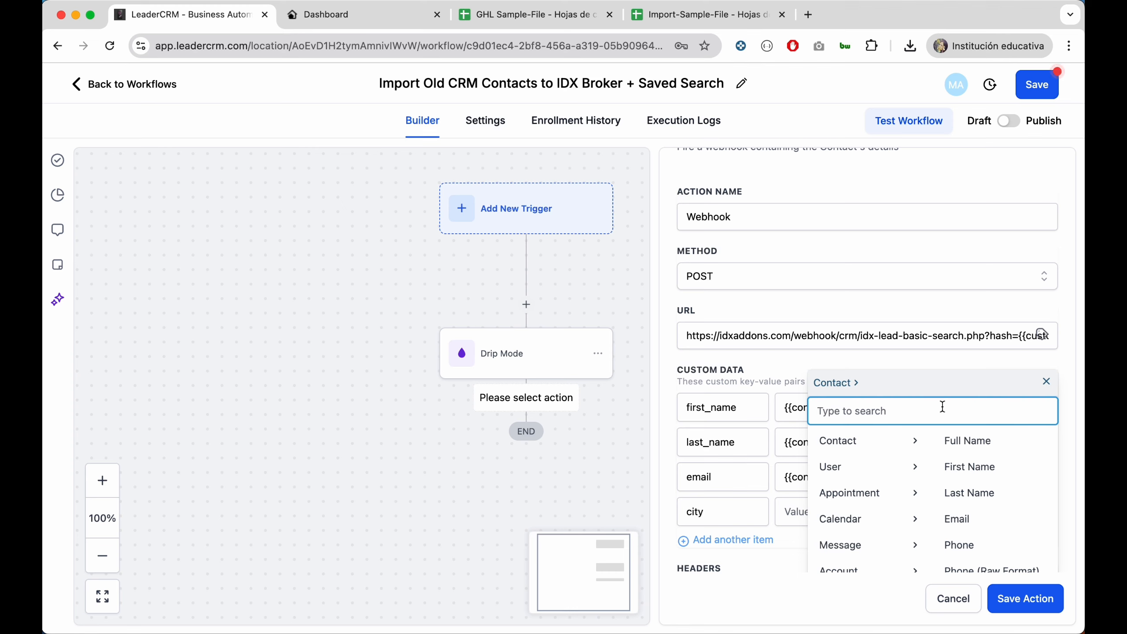
type("ol")
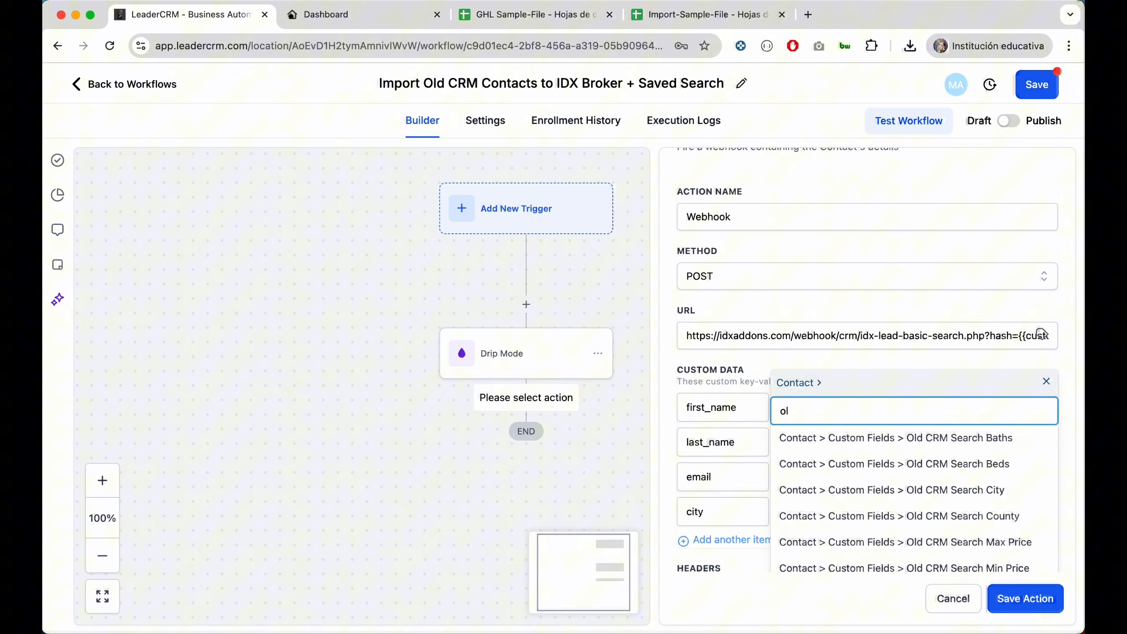
left_click(958, 490)
Add a custom data item with the key county and the value {{contact.old_crm_search_county}}.
left_click(757, 540)
type("county")
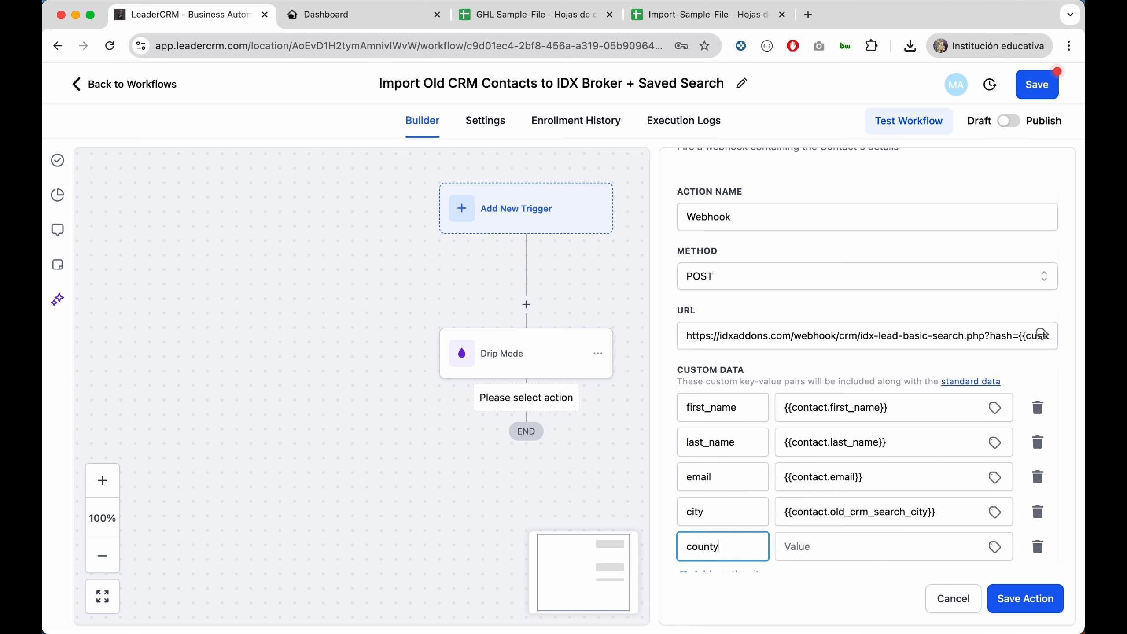
left_click(797, 545)
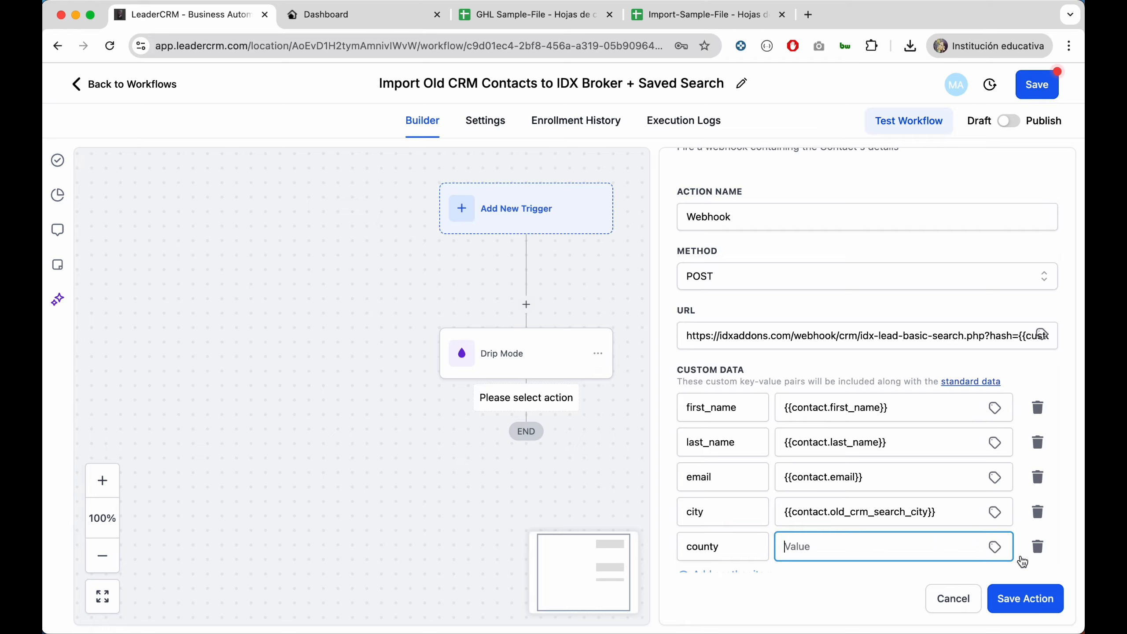
left_click(994, 545)
left_click(995, 440)
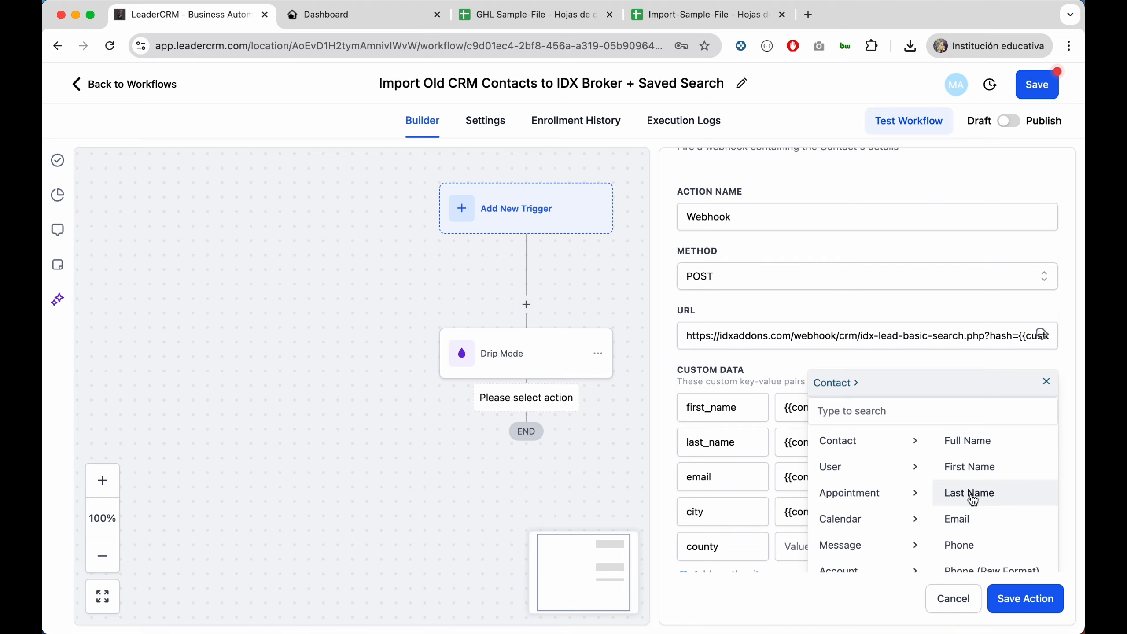
scroll(965, 496, "down", 3)
left_click(934, 410)
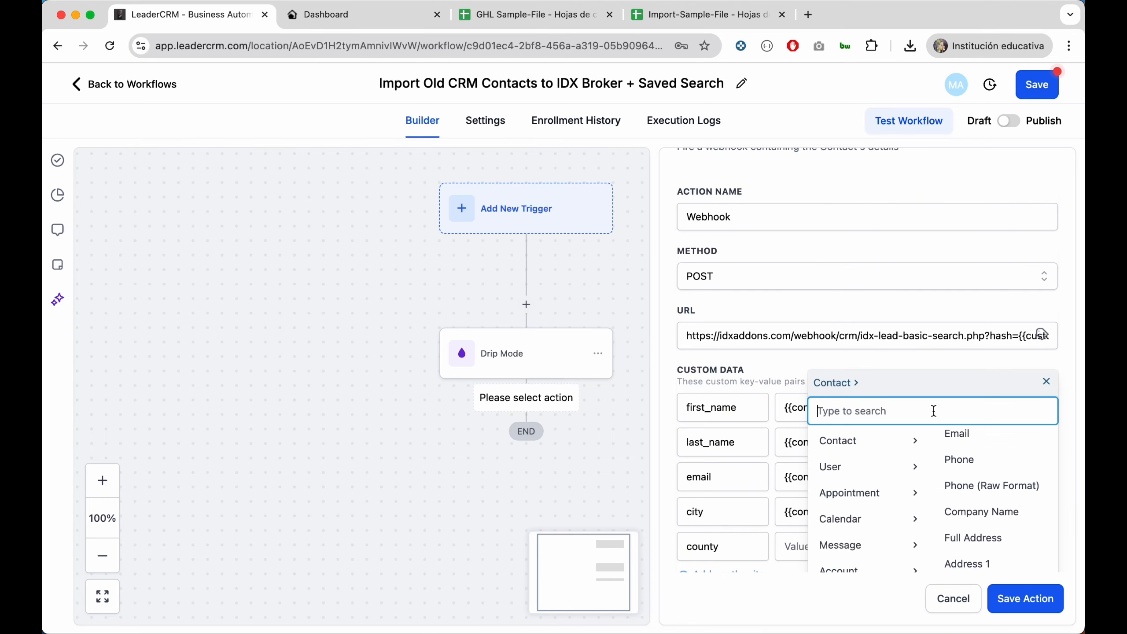
type("old")
left_click(938, 510)
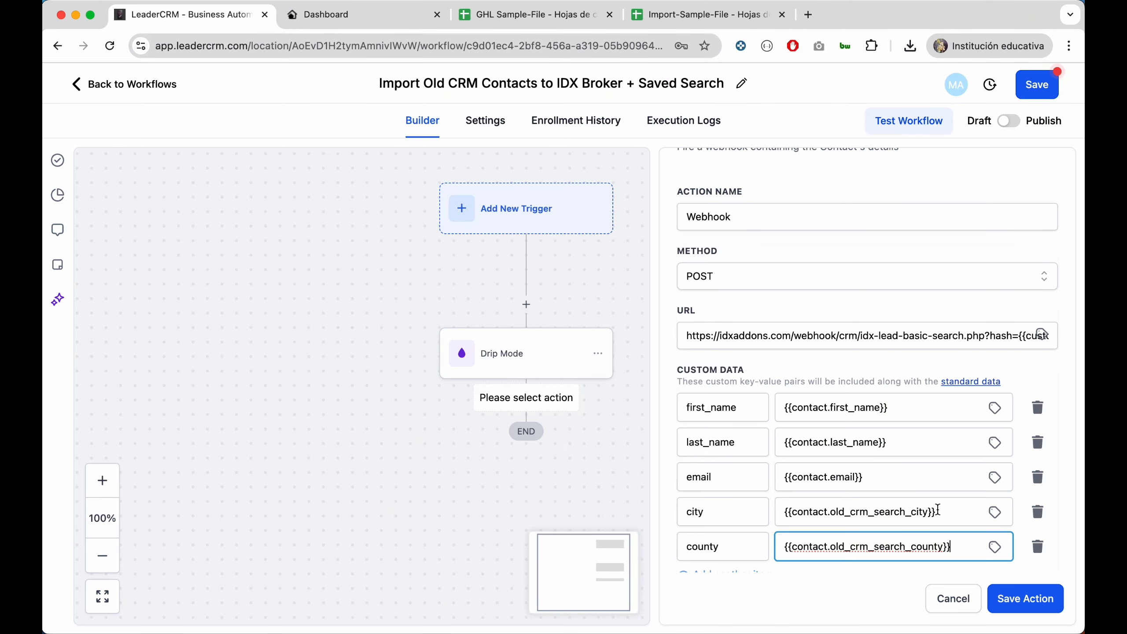
Add a custom data item with the key zipcode and the value {{contact.old_crm_search_zip_code}}.
scroll(927, 524, "down", 2)
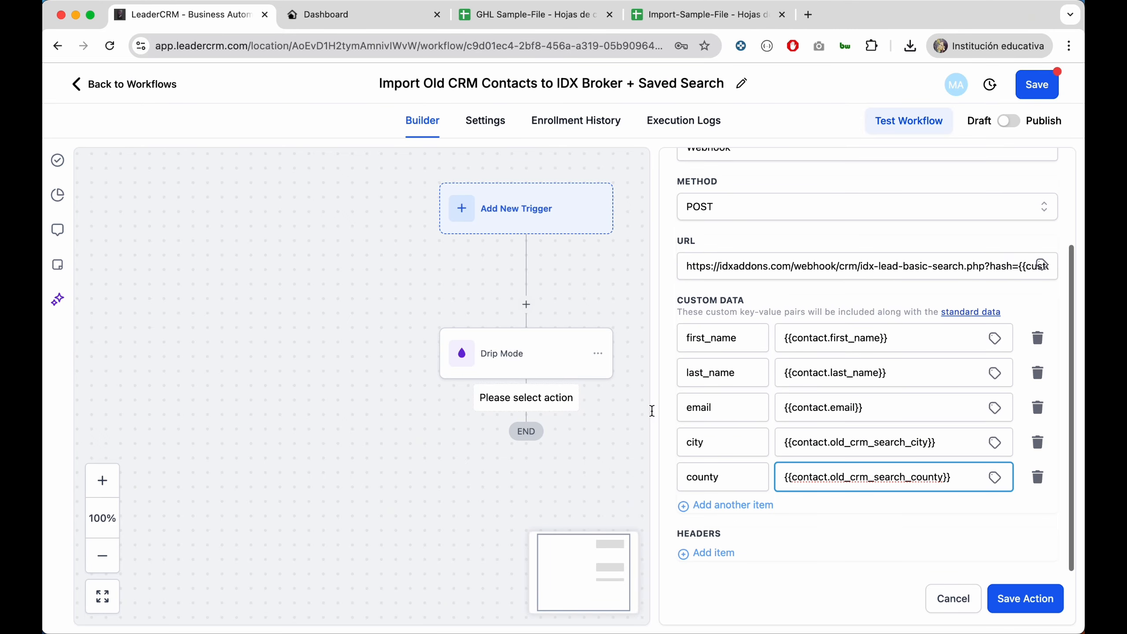
left_click(337, 14)
left_click(201, 15)
left_click(728, 509)
left_click(723, 512)
type("zipcode")
left_click(998, 514)
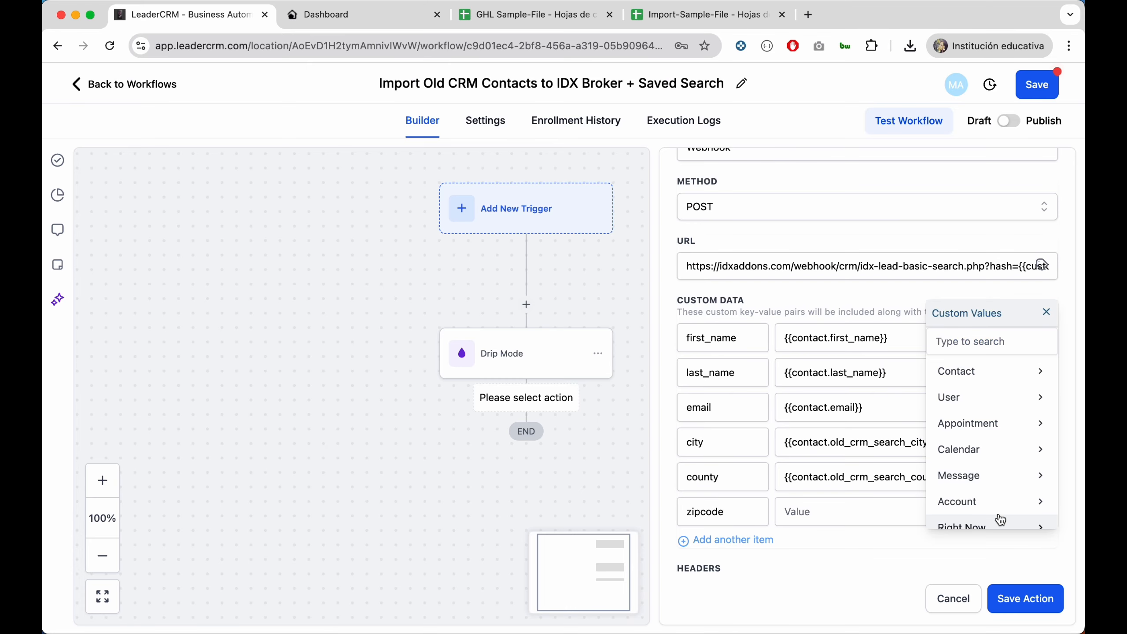
left_click(956, 371)
type("old crm")
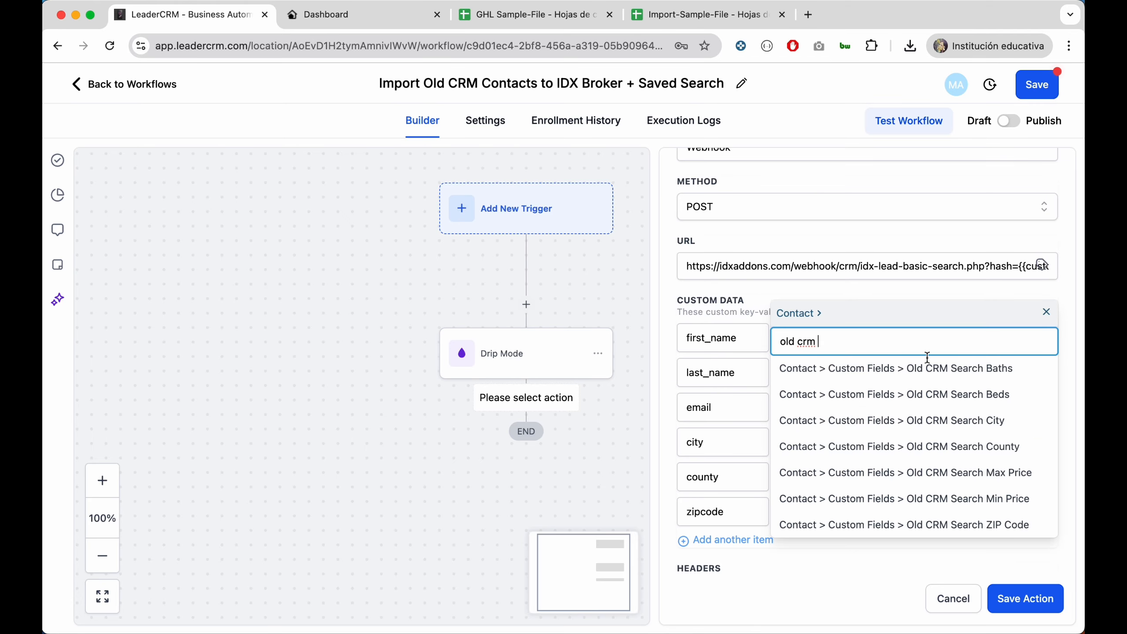
left_click(904, 524)
Add a custom data item with the key min_price, copied from the IDX Addons instructions, and the value {{contact.old_crm_search_min_price}}.
left_click(337, 15)
double_click(283, 323)
key("super+c")
left_click(201, 15)
left_click(732, 540)
left_click(723, 512)
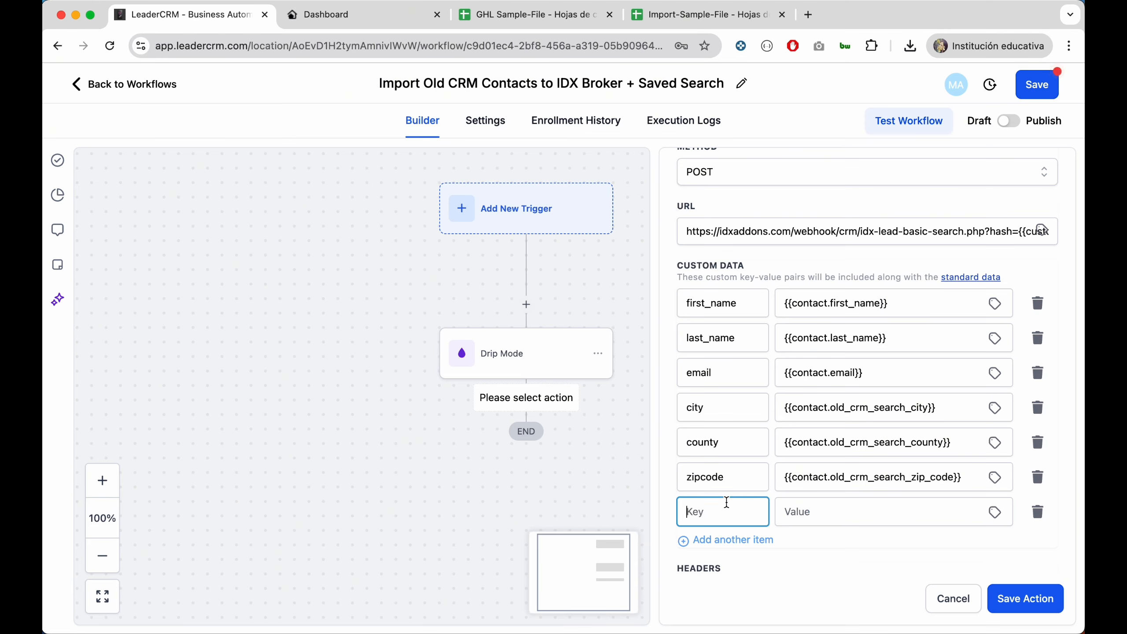
key("super+v")
left_click(995, 512)
left_click(883, 335)
type("old")
left_click(904, 464)
Add a custom data item with the key max_price and the value {{contact.old_crm_search_max_price}}.
left_click(710, 540)
left_click(705, 546)
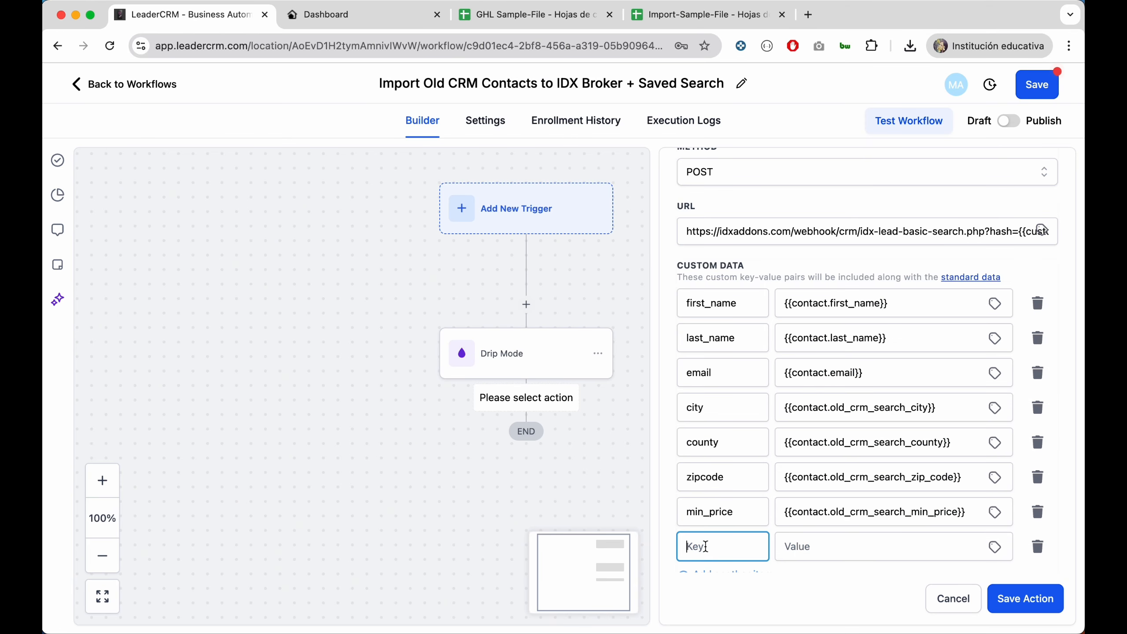
left_click(995, 548)
left_click(949, 335)
left_click(901, 308)
type("old crm m")
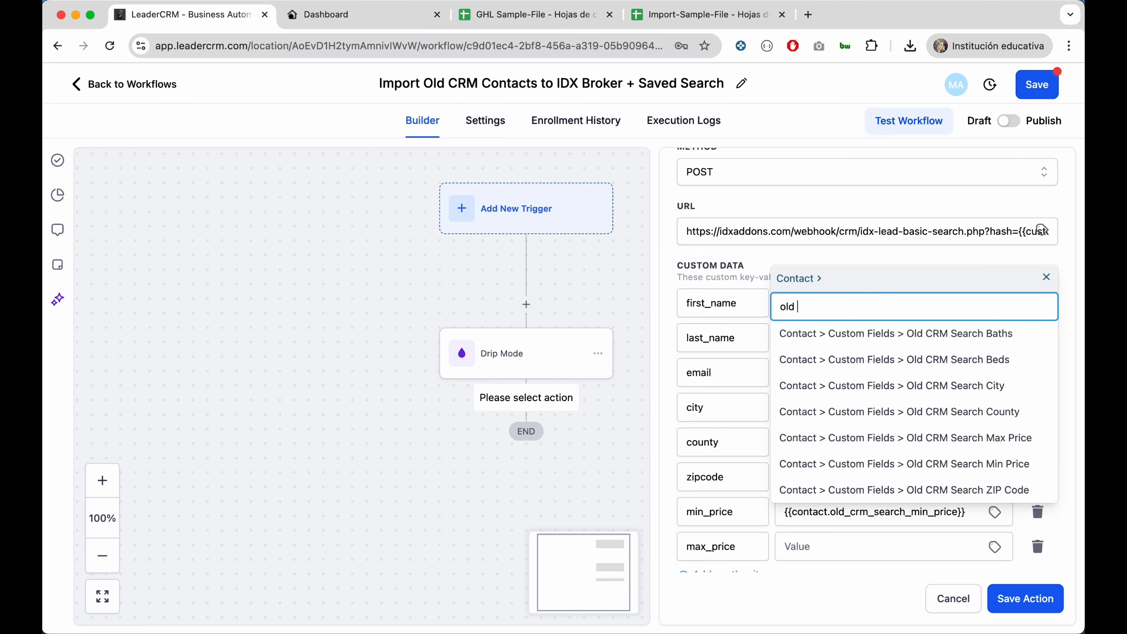
key("BackSpace")
left_click(896, 437)
Add a custom data item with the key beds, copied from the IDX Addons instructions, and the value {{contact.old_crm_search_beds}}.
scroll(814, 516, "down", 3)
left_click(745, 506)
left_click(312, 20)
double_click(274, 358)
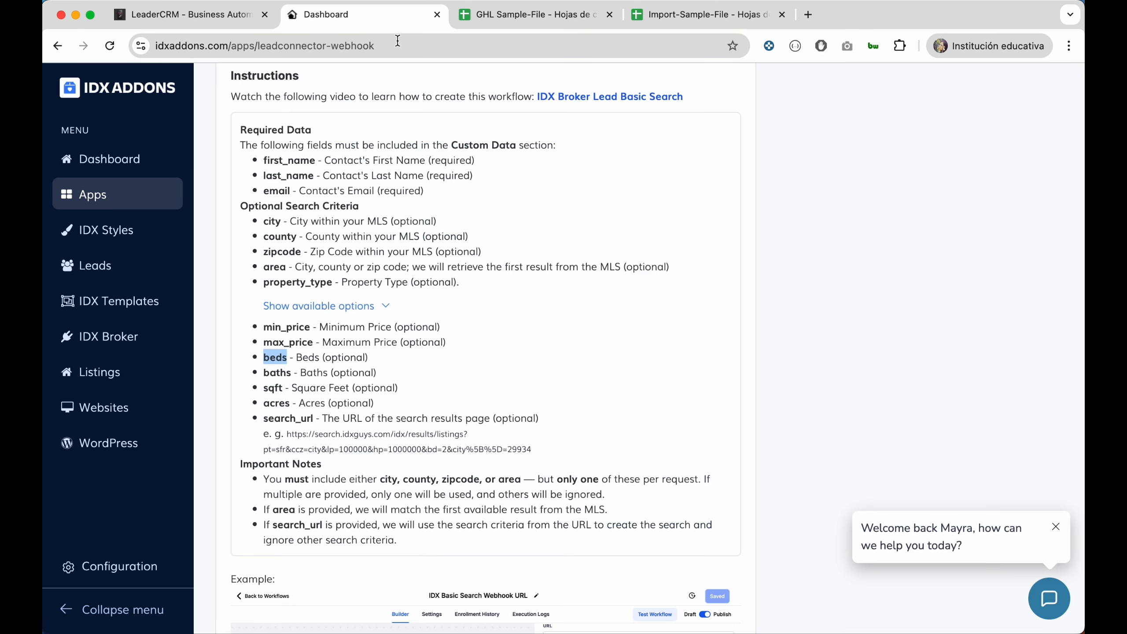
left_click(224, 17)
left_click(725, 508)
key("super+v")
left_click(995, 511)
left_click(956, 267)
type("old")
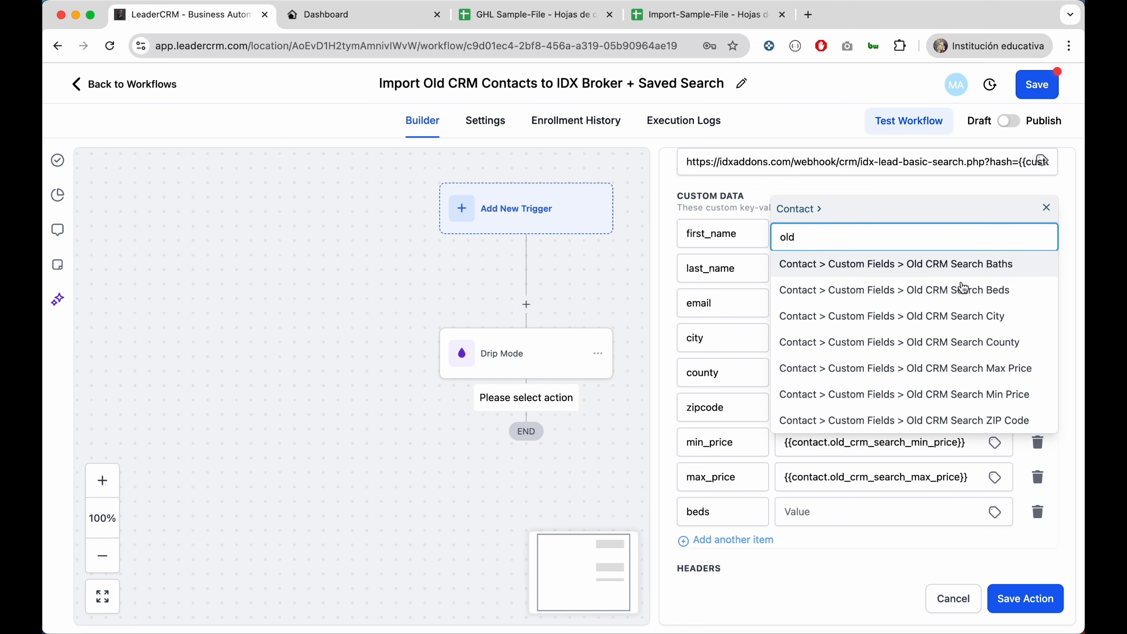
left_click(881, 319)
Add a custom data item with the key baths, copied from the IDX Addons instructions, and the value {{contact.old_crm_search_baths}}.
left_click(732, 505)
left_click(326, 14)
double_click(275, 372)
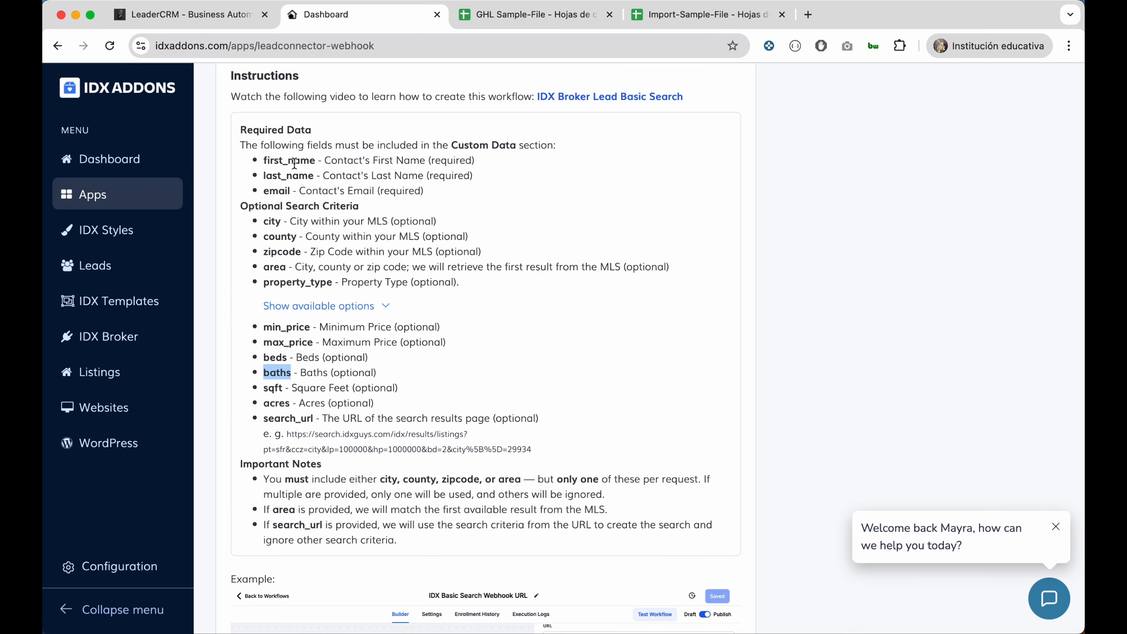
left_click(186, 14)
left_click(722, 511)
key("super+v")
left_click(994, 512)
left_click(955, 232)
type("old crm")
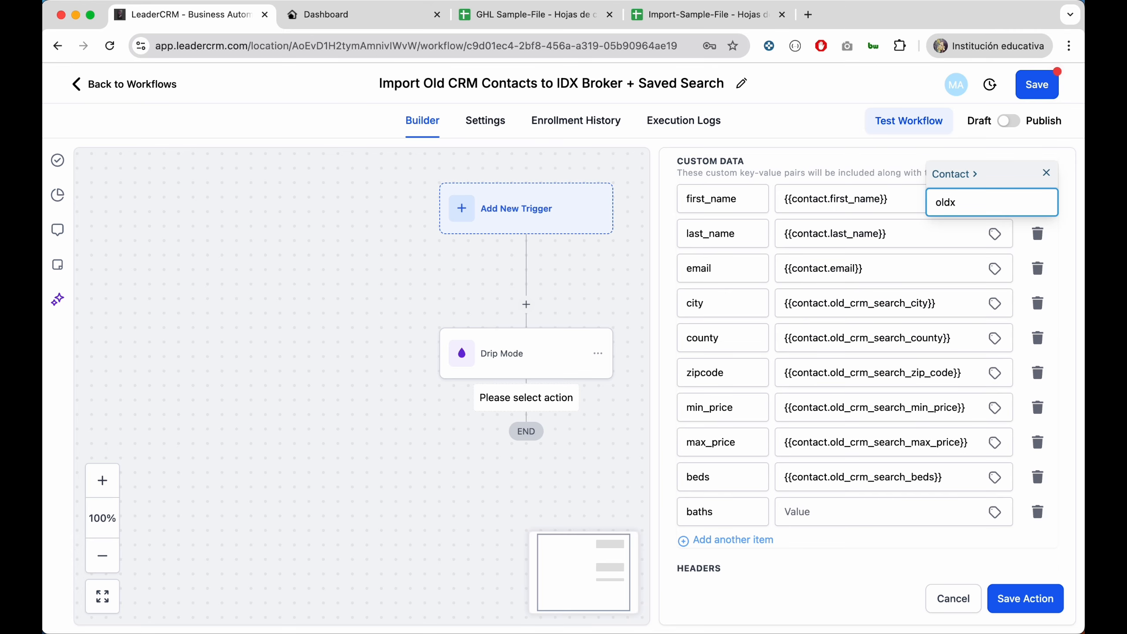
left_click(892, 226)
Save the webhook action and the workflow, and check the columns in the Import-Sample-File spreadsheet.
left_click(1016, 595)
left_click(1037, 87)
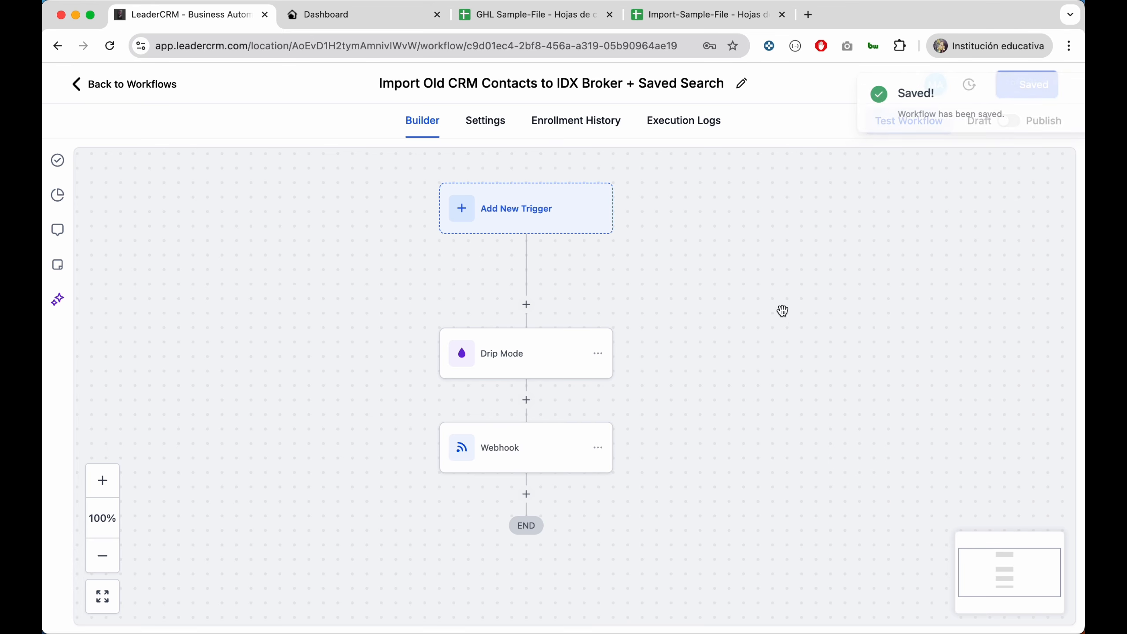
key("super+4")
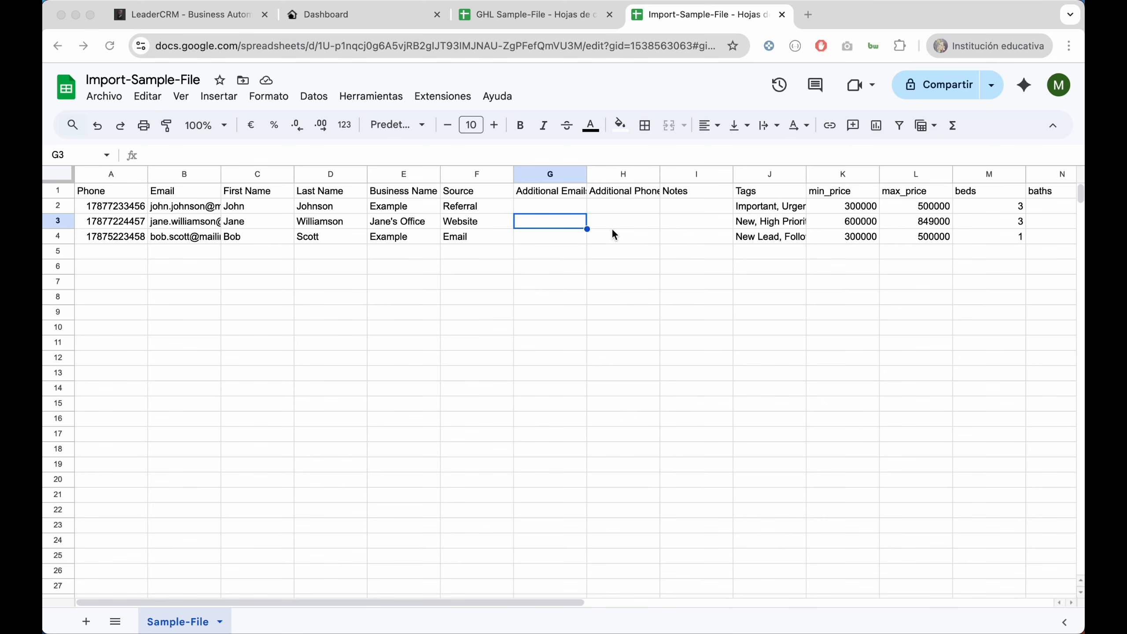
left_click(200, 16)
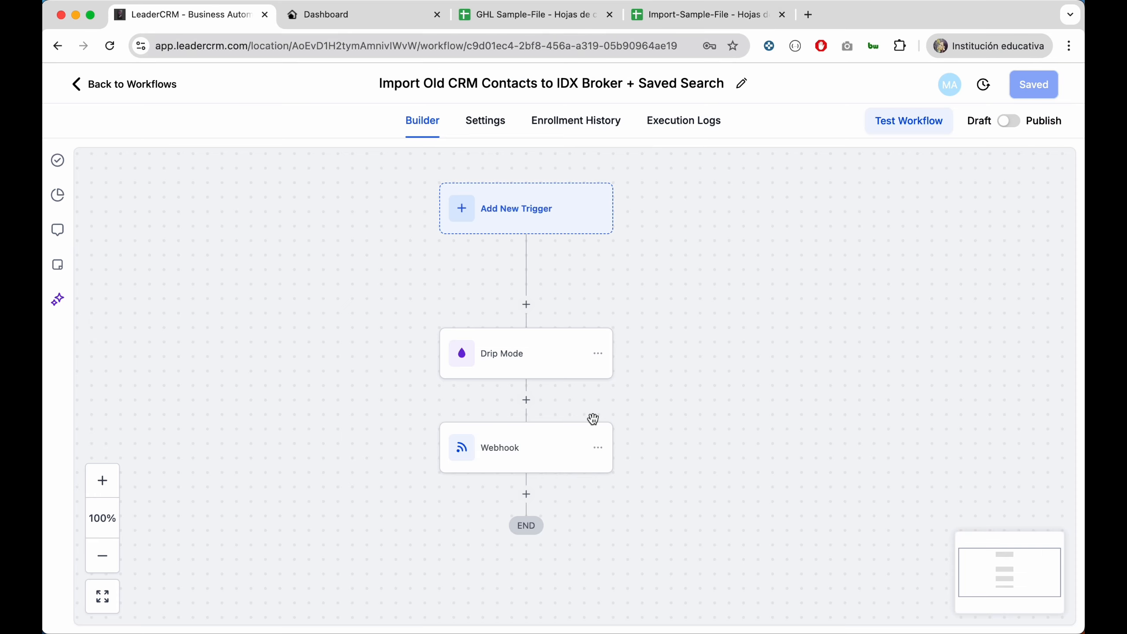
Reopen the Webhook action and add a custom data item with the key property_type, copied from the IDX Addons instructions.
left_click(525, 447)
scroll(824, 468, "down", 5)
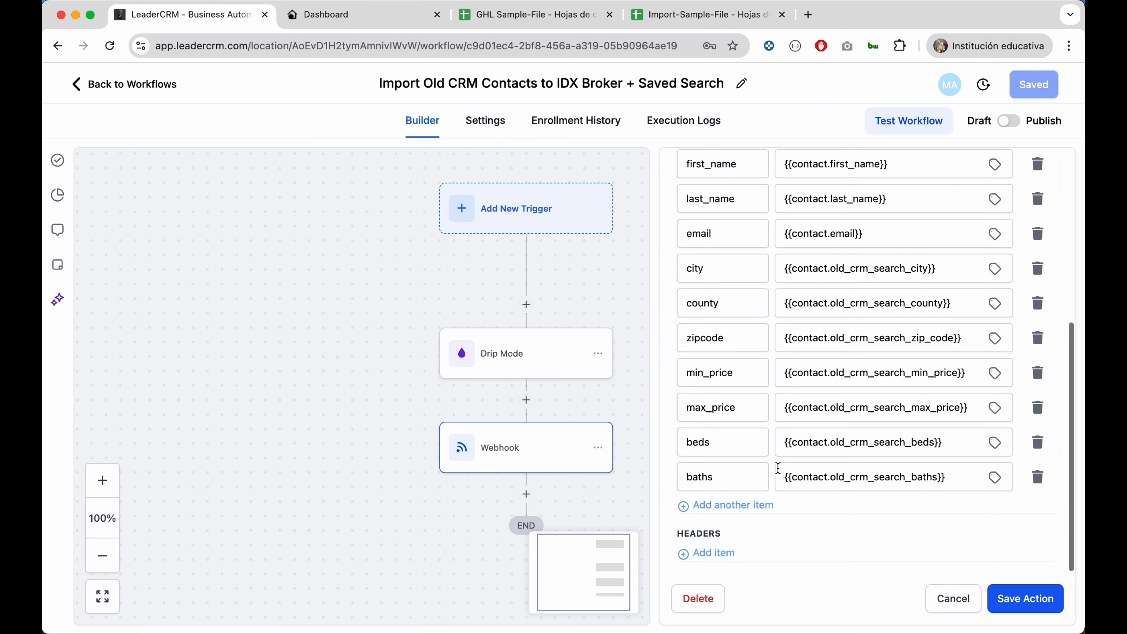
left_click(728, 503)
left_click(356, 11)
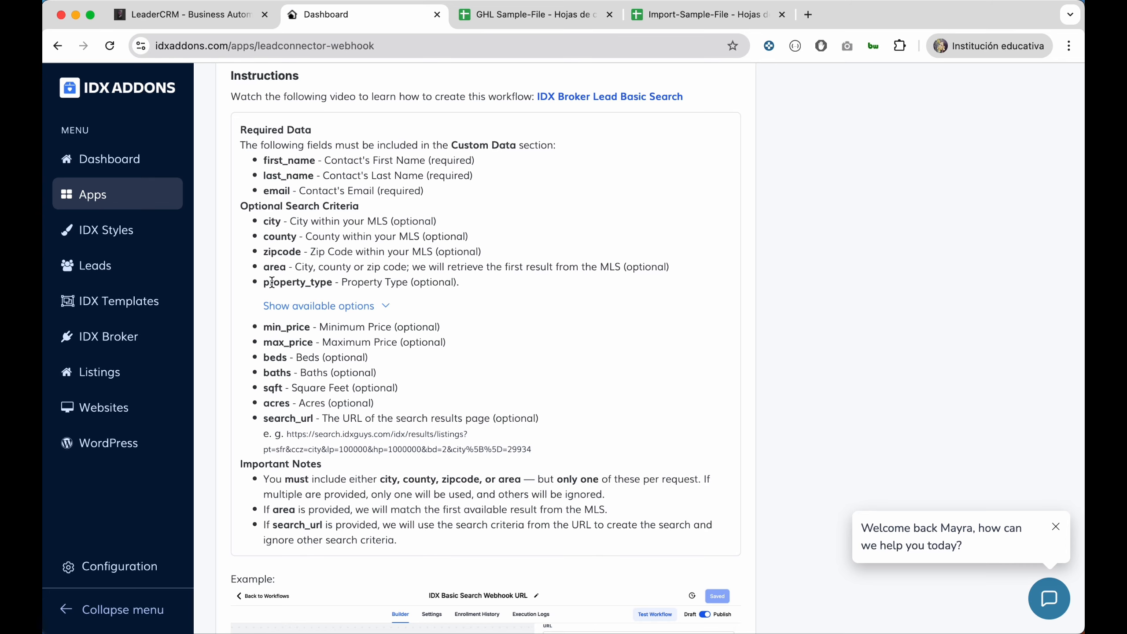
double_click(272, 282)
left_click(195, 14)
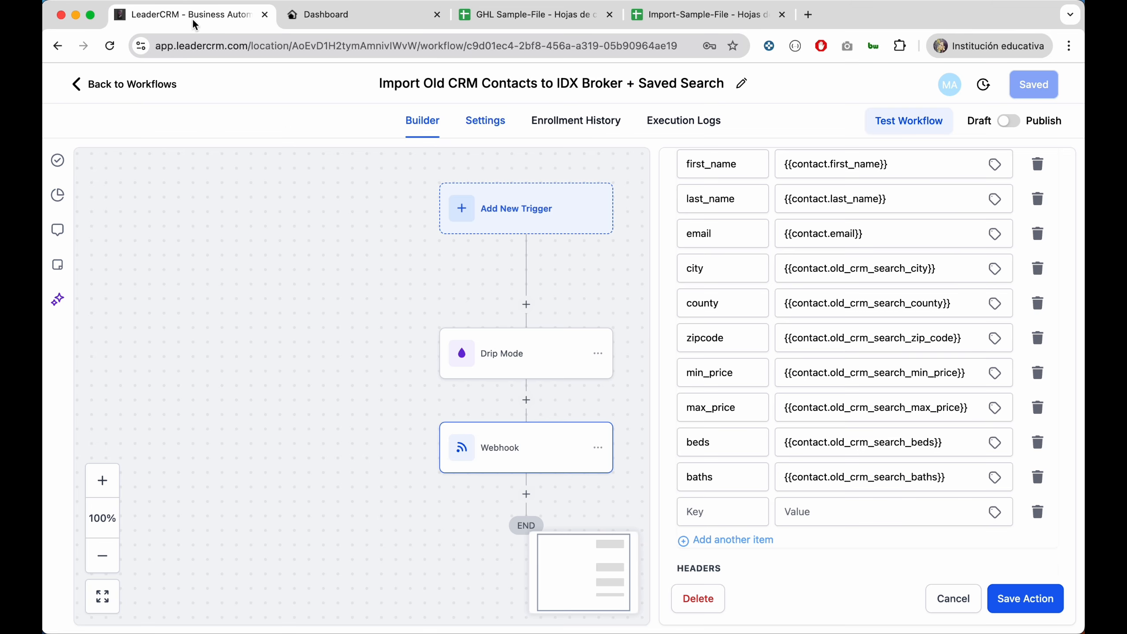
left_click(707, 505)
key("super+v")
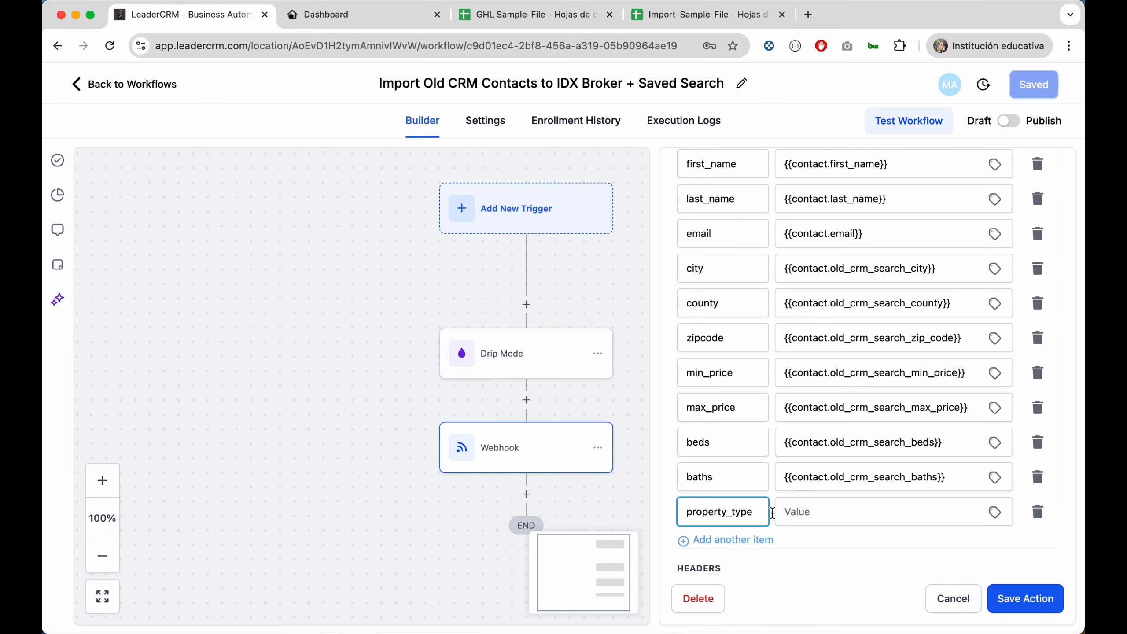
Set the property_type item's value to residential, copied from the available property type options in the IDX Addons instructions.
left_click(817, 513)
left_click(361, 14)
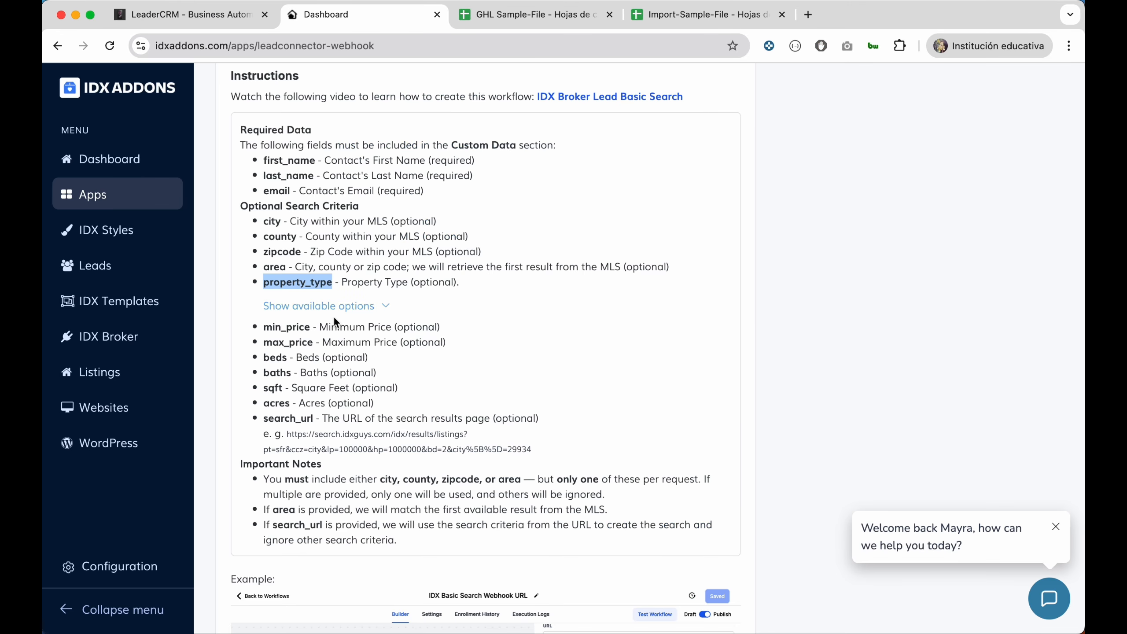
left_click(363, 306)
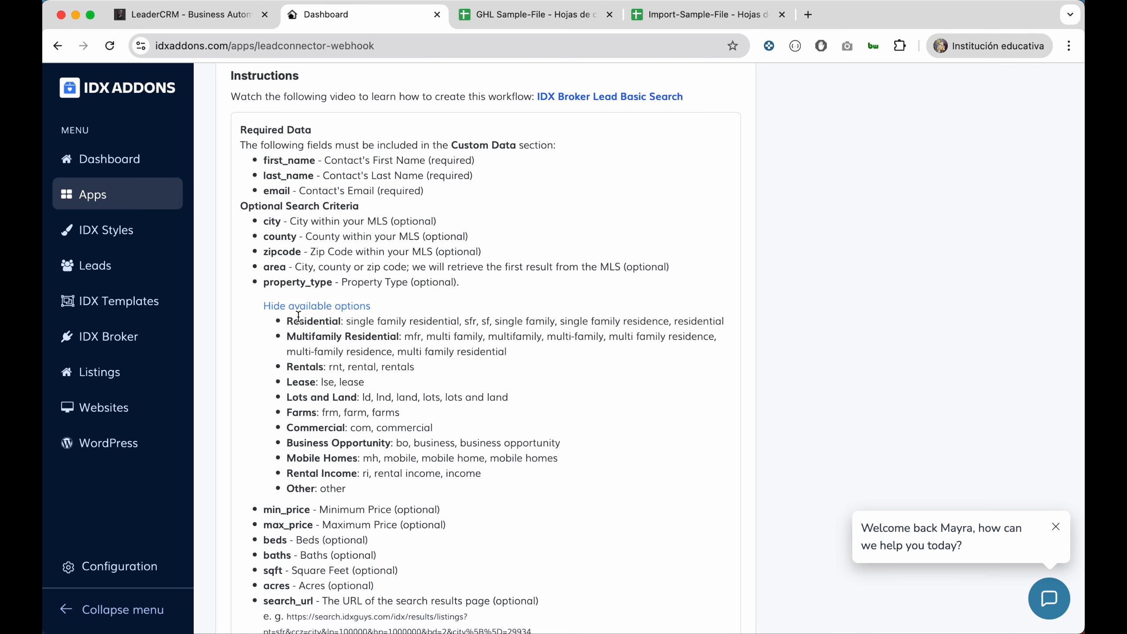
left_click_drag(288, 320, 393, 488)
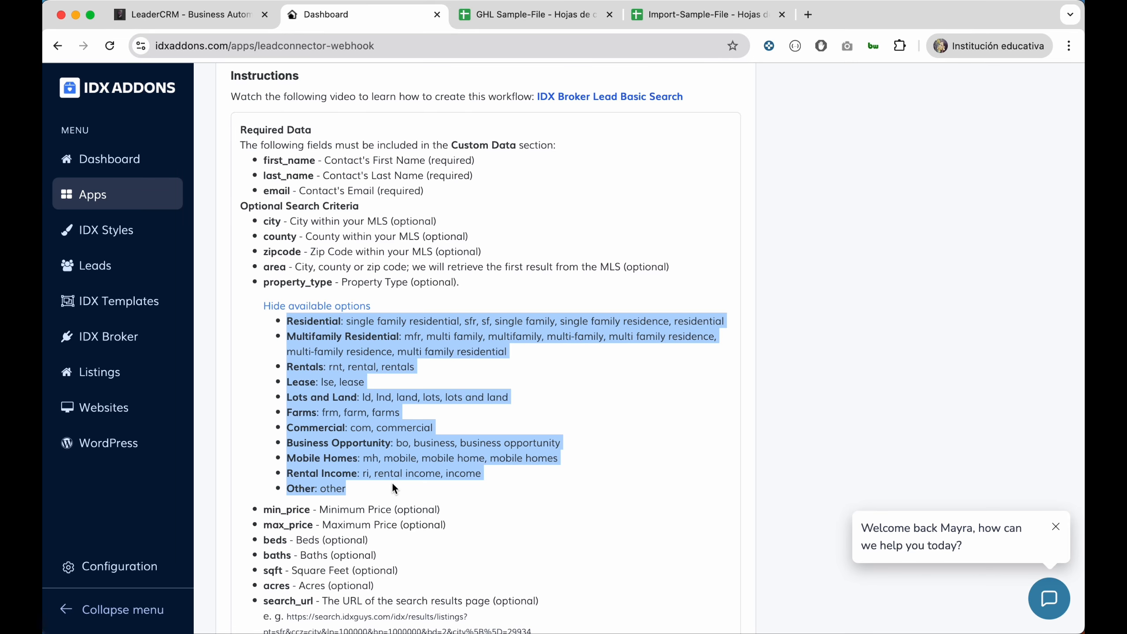
left_click(400, 319)
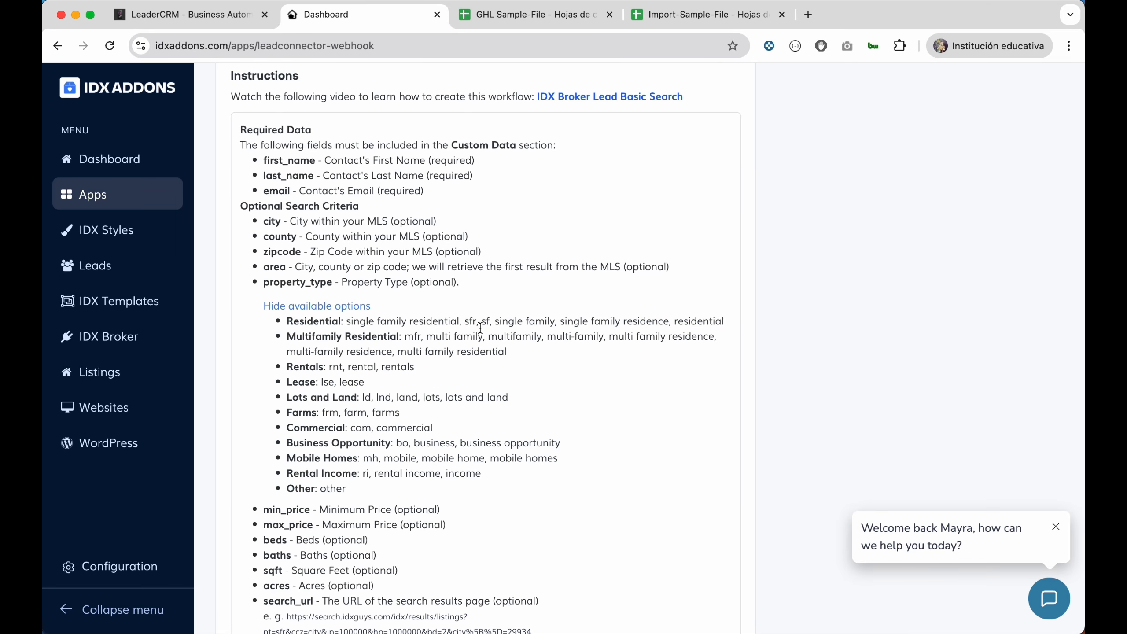
double_click(469, 321)
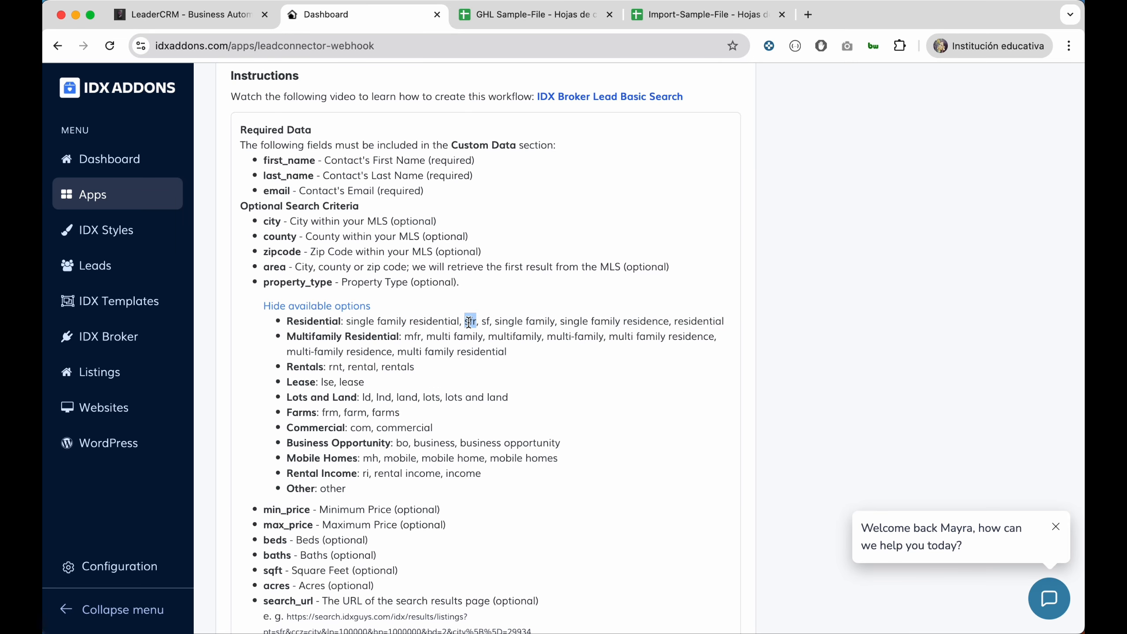
double_click(695, 321)
key("cmd+c")
left_click(241, 17)
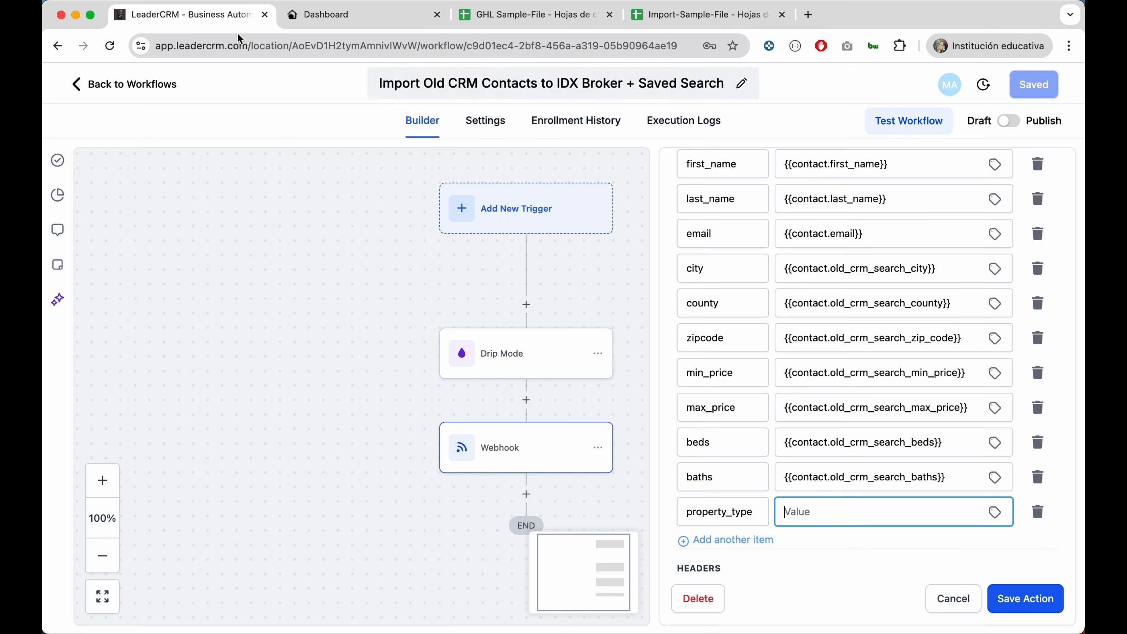
left_click(823, 511)
key("cmd+v")
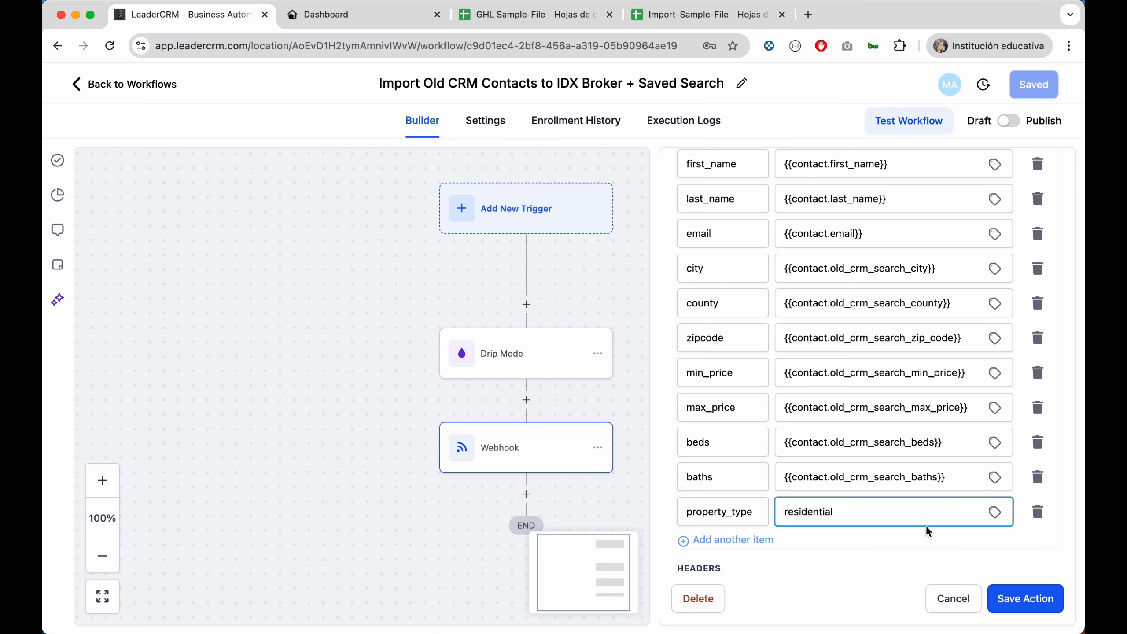
Save the webhook action and the workflow, and open the import wizard from the Contacts area.
left_click(1020, 597)
left_click(1038, 86)
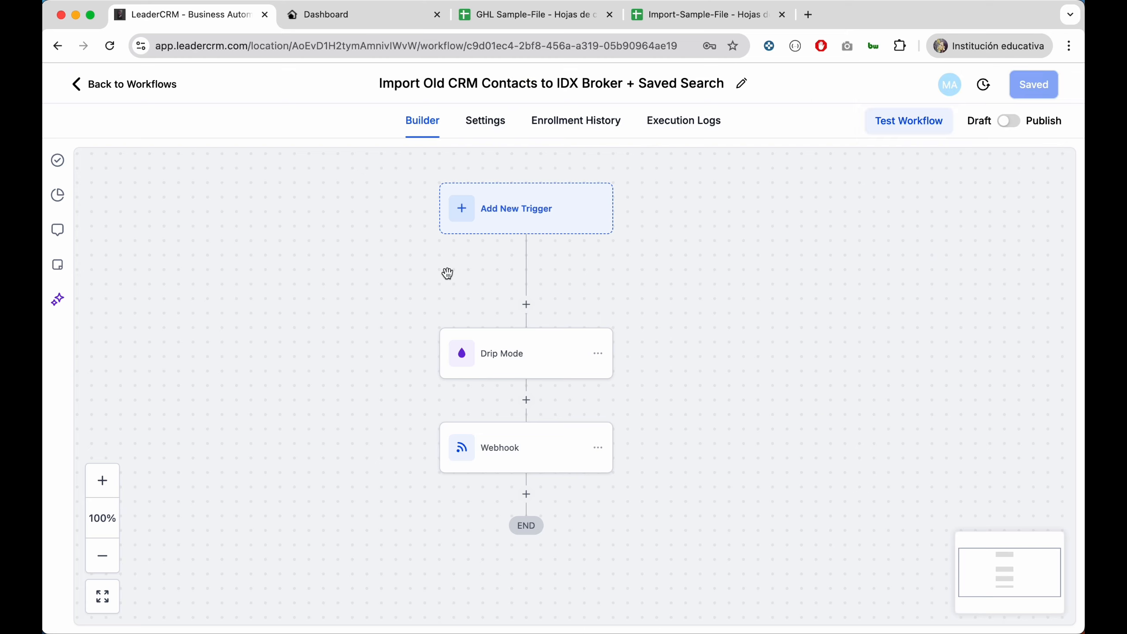
left_click(101, 85)
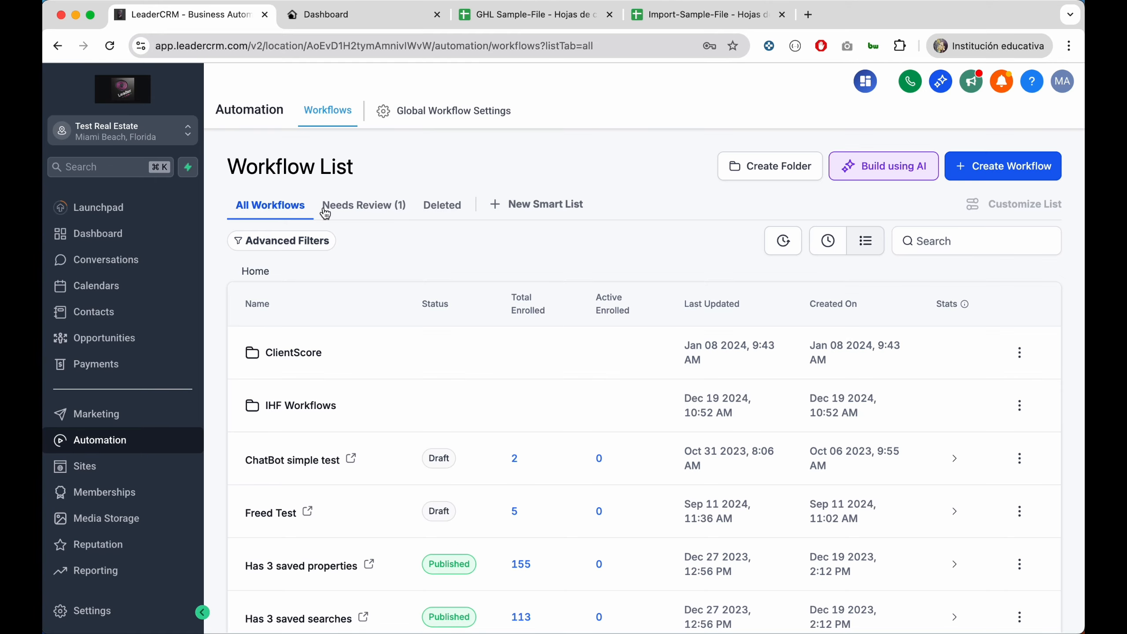
left_click(112, 313)
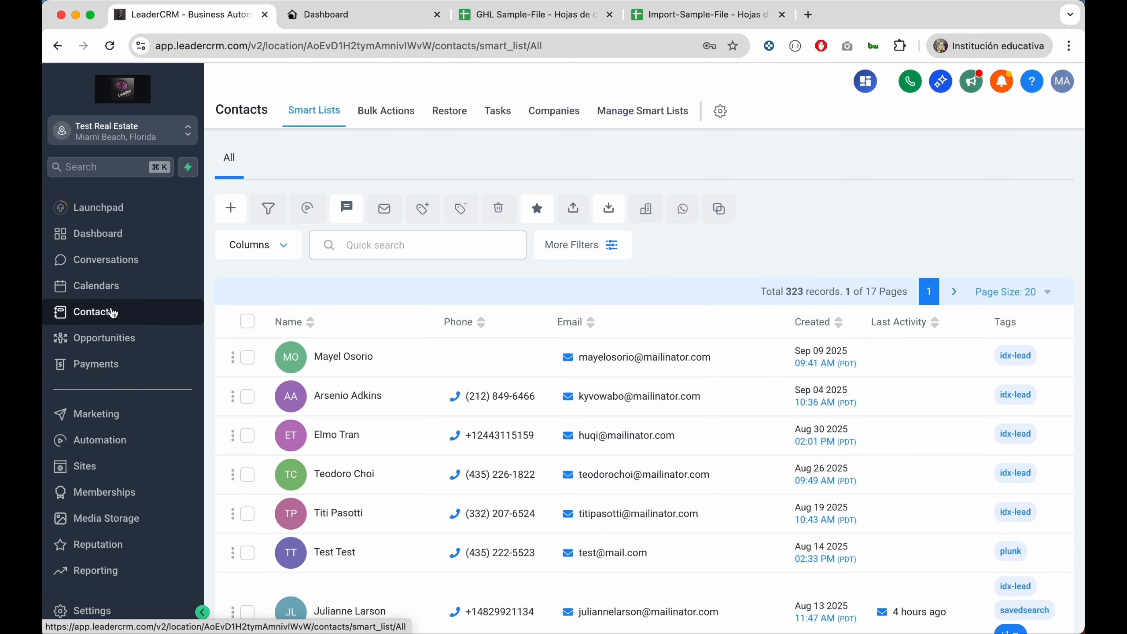
left_click(610, 207)
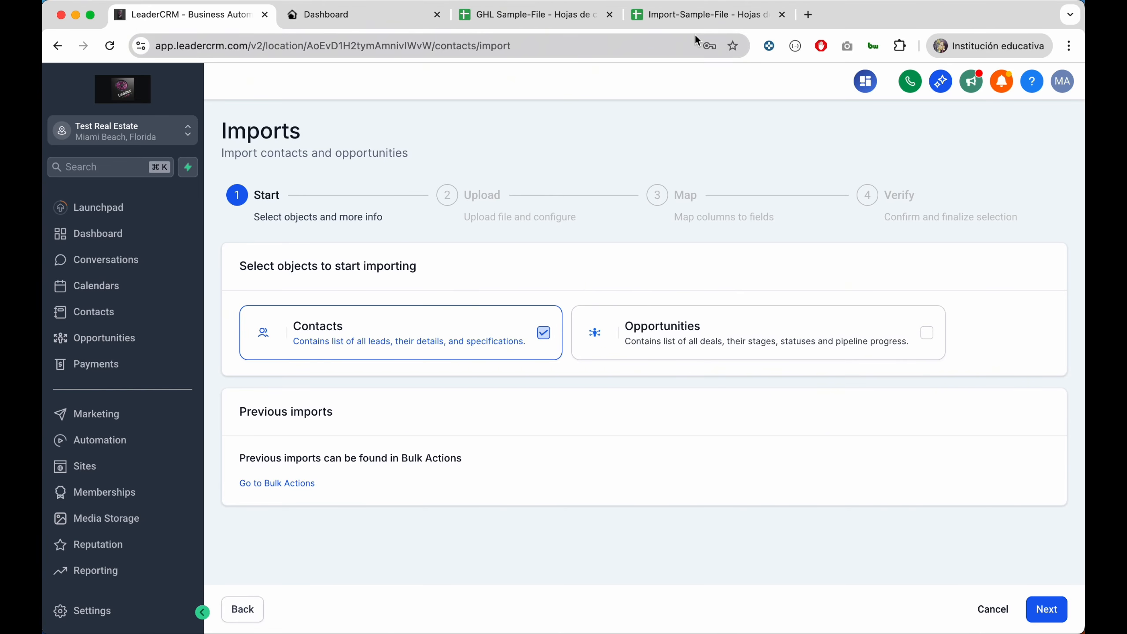
Switch to the Import-Sample-File spreadsheet and download it as comma-separated values (.csv).
left_click(692, 15)
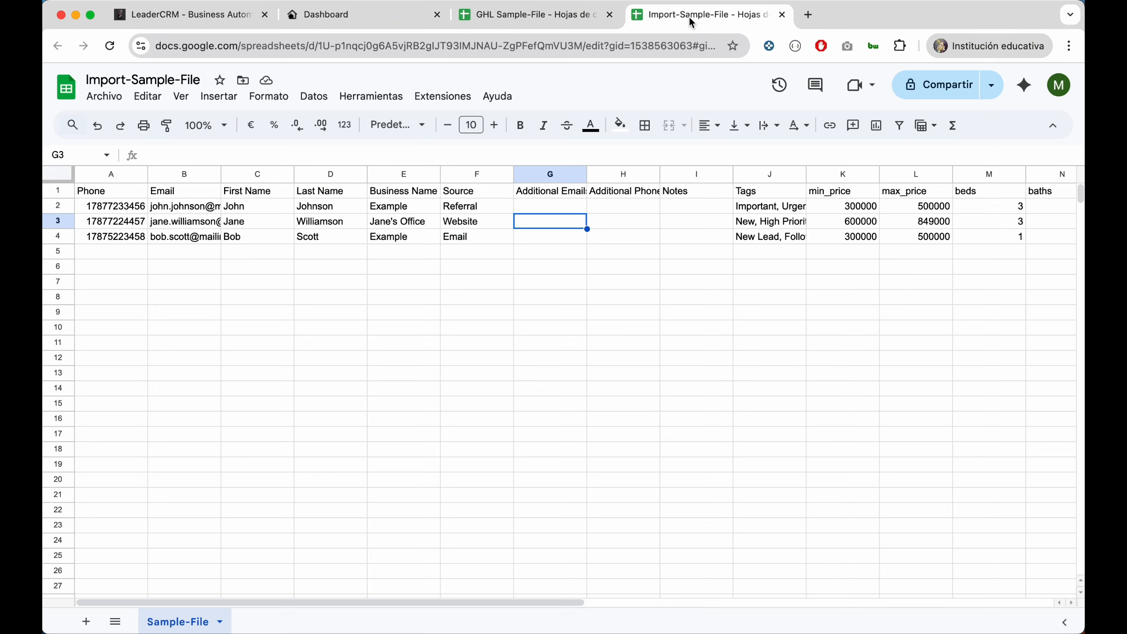
left_click(102, 96)
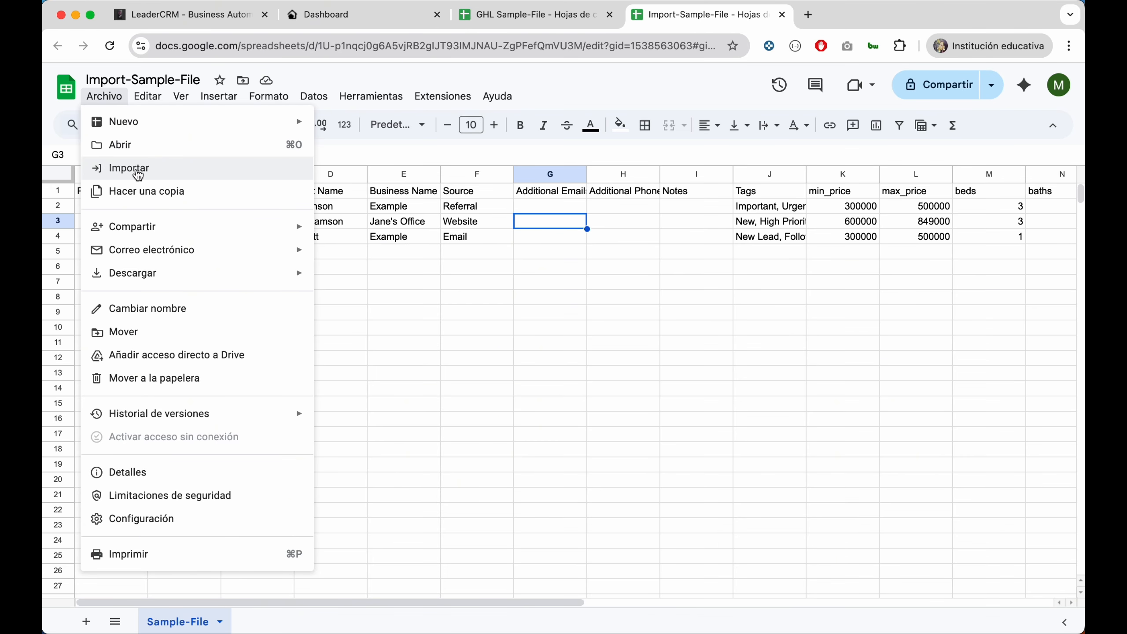
mouse_move(165, 279)
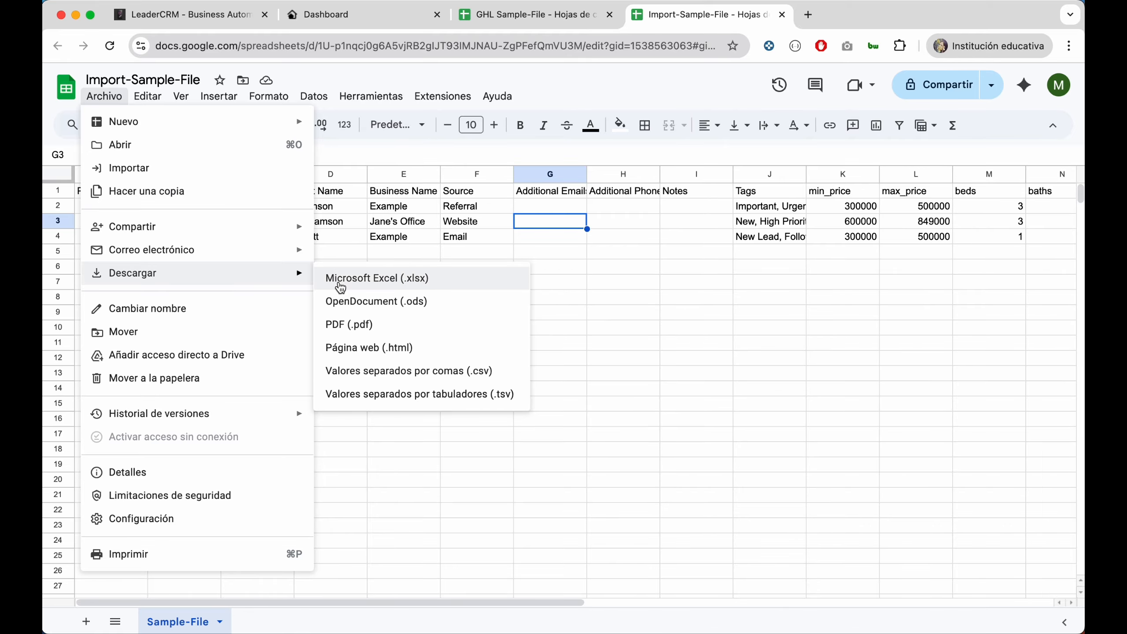
left_click(364, 371)
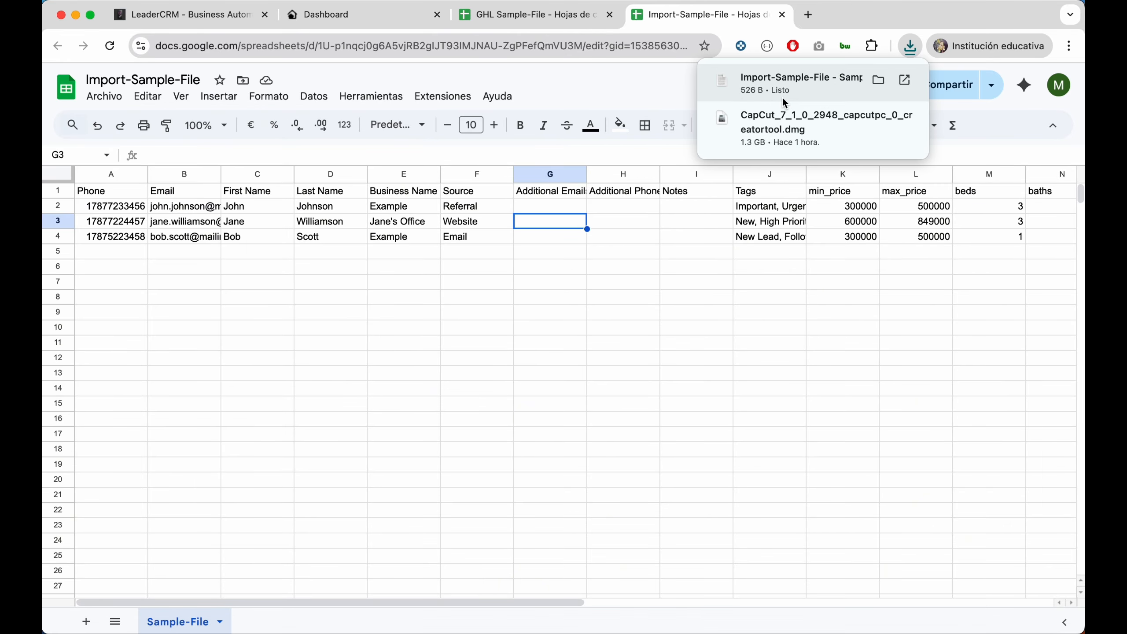
Back in LeaderCRM, upload Import-Sample-File - Sample-File.csv from Descargas for the Contacts import and continue to column mapping.
left_click(182, 16)
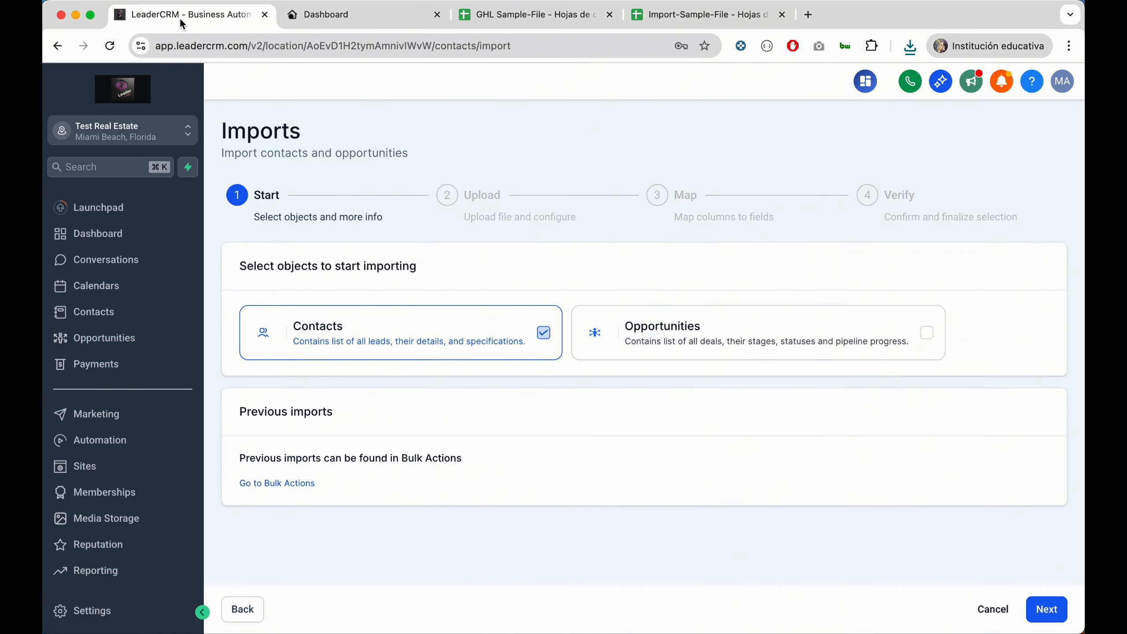
left_click(1043, 615)
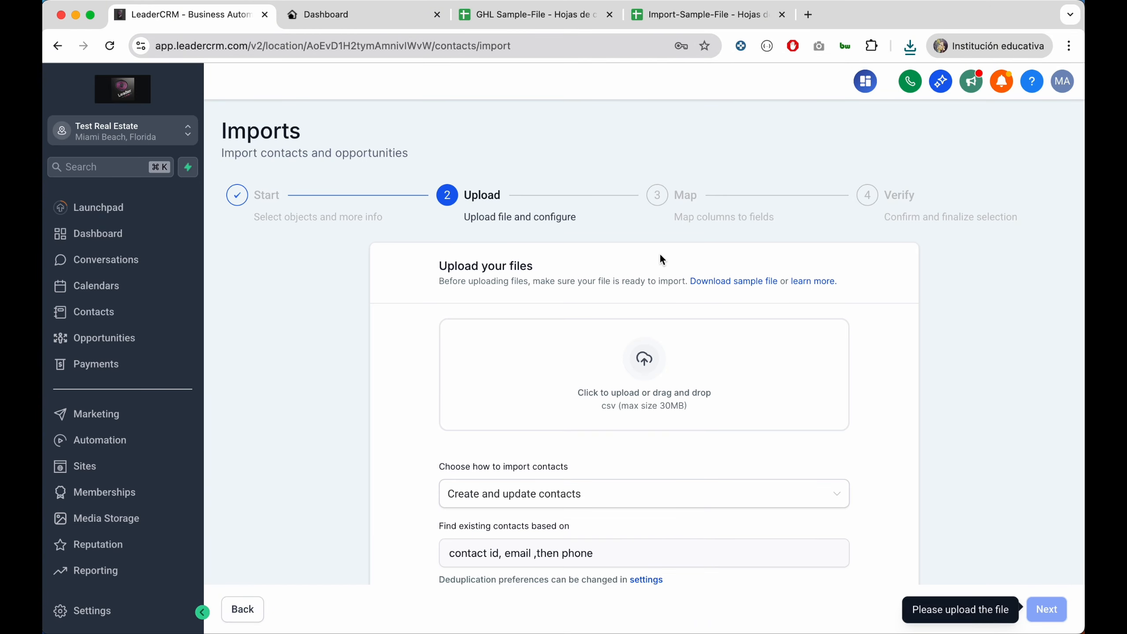
left_click(651, 375)
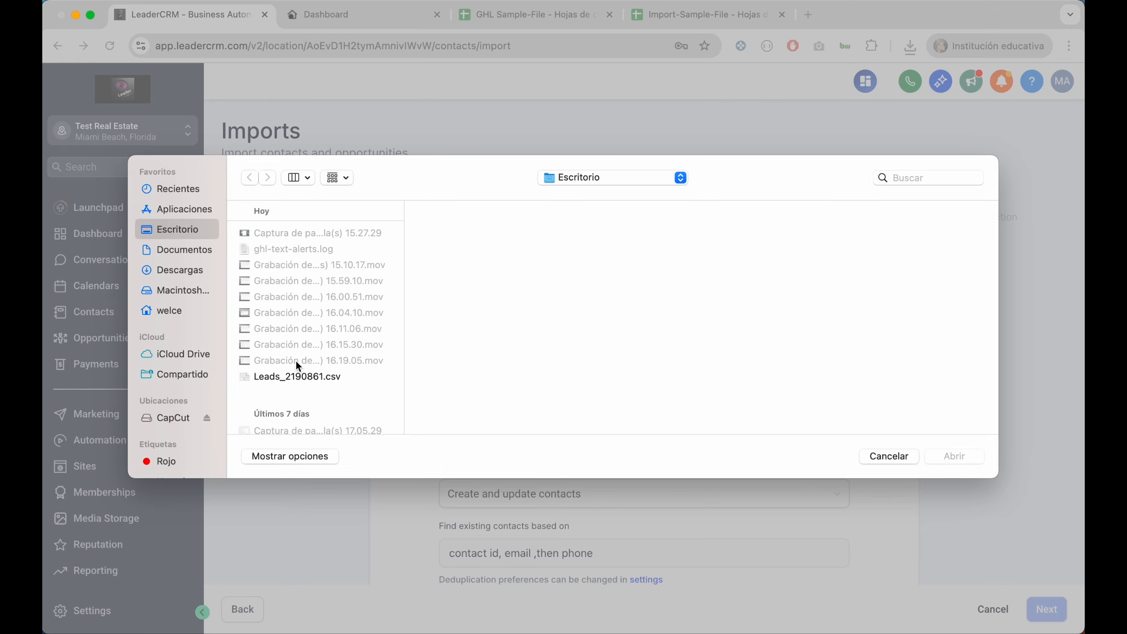
left_click(194, 271)
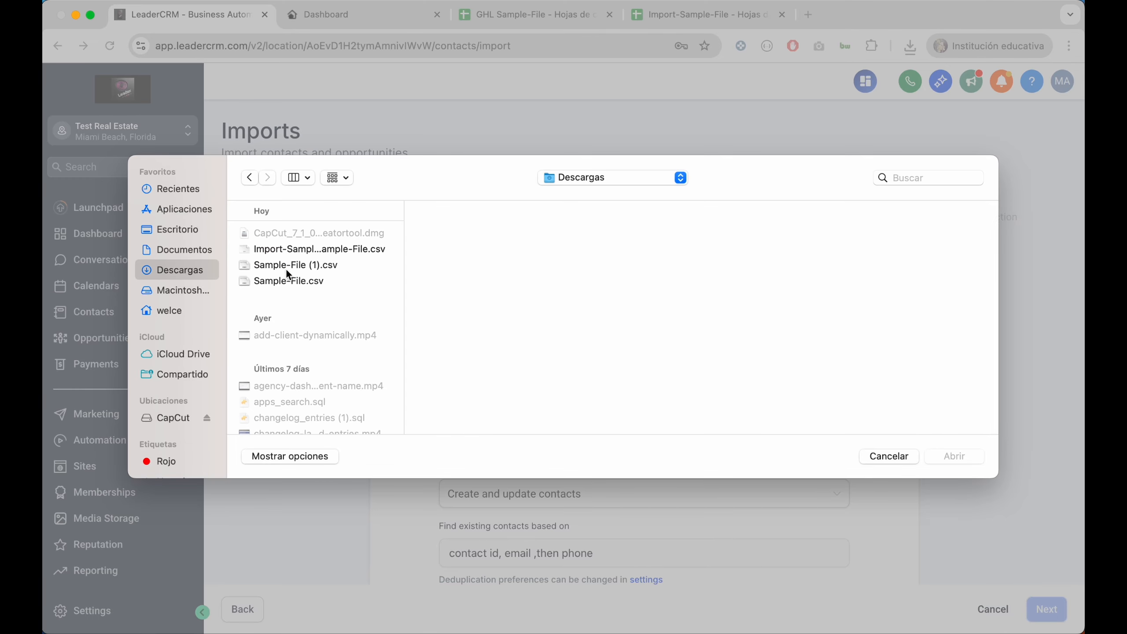
left_click(303, 250)
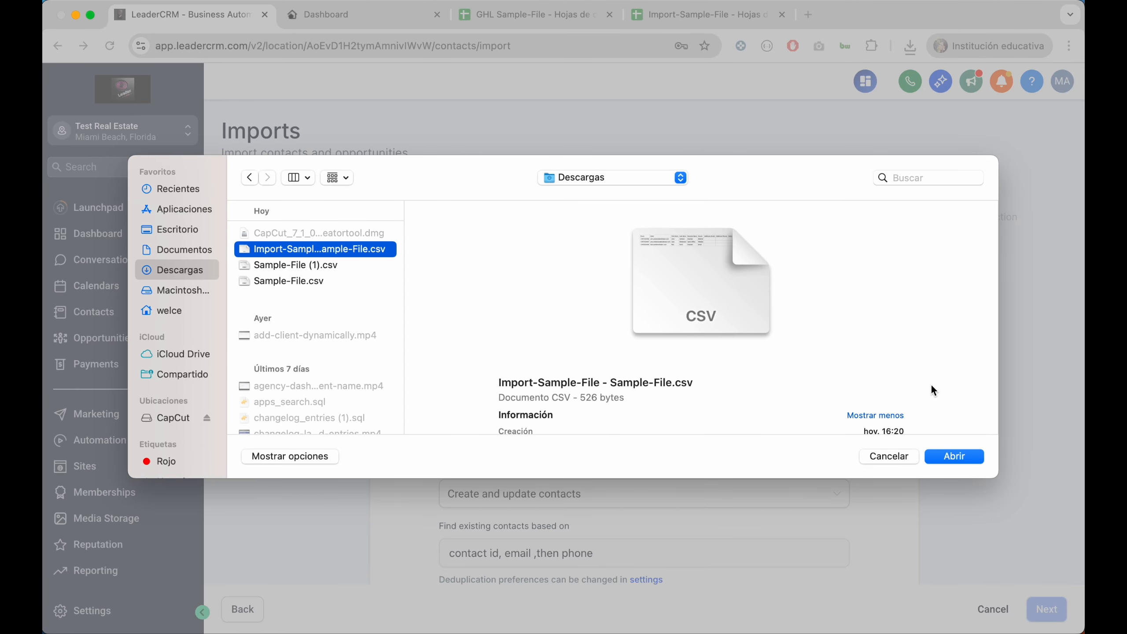
left_click(954, 458)
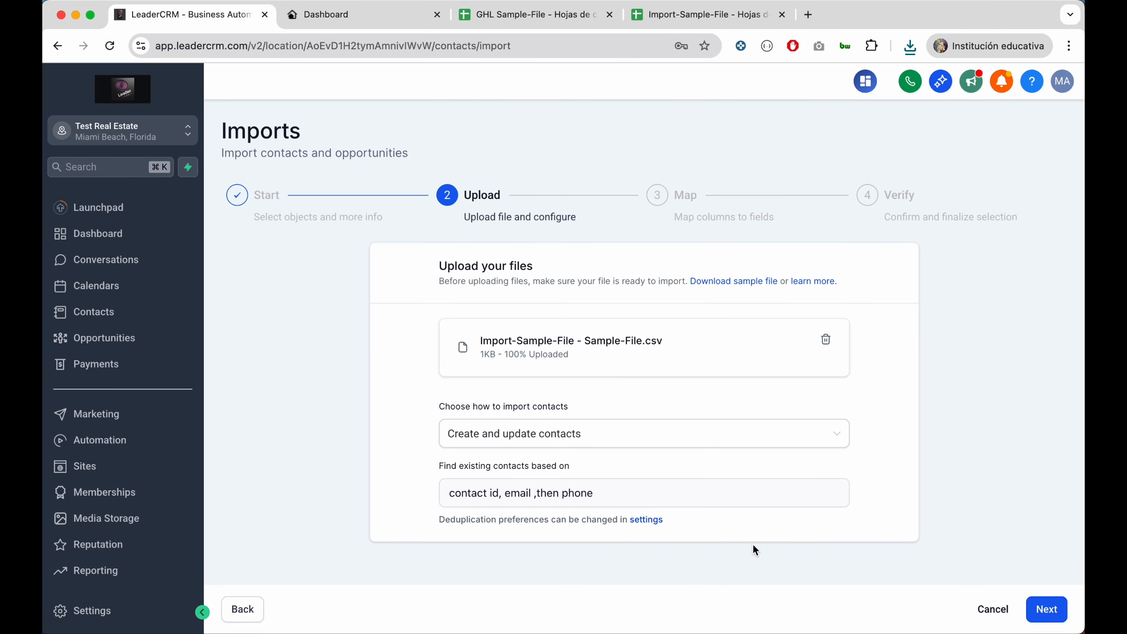
left_click(1047, 610)
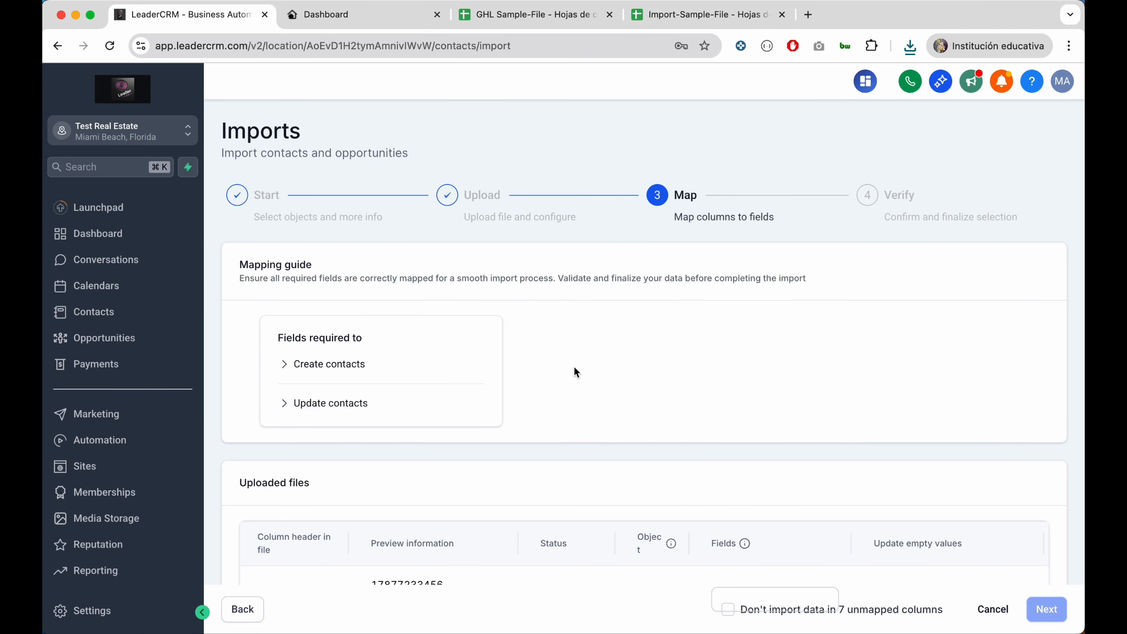
Review the field mappings of the uploaded file's columns from Phone through Tags and look for the unmapped columns.
scroll(342, 373, "down", 5)
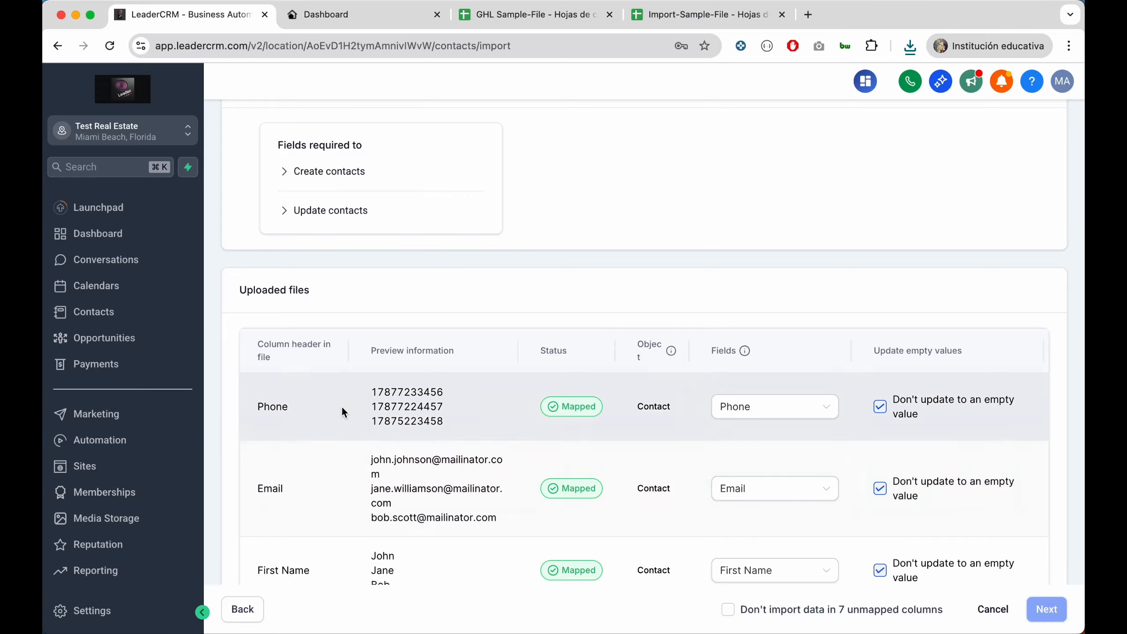
left_click(761, 409)
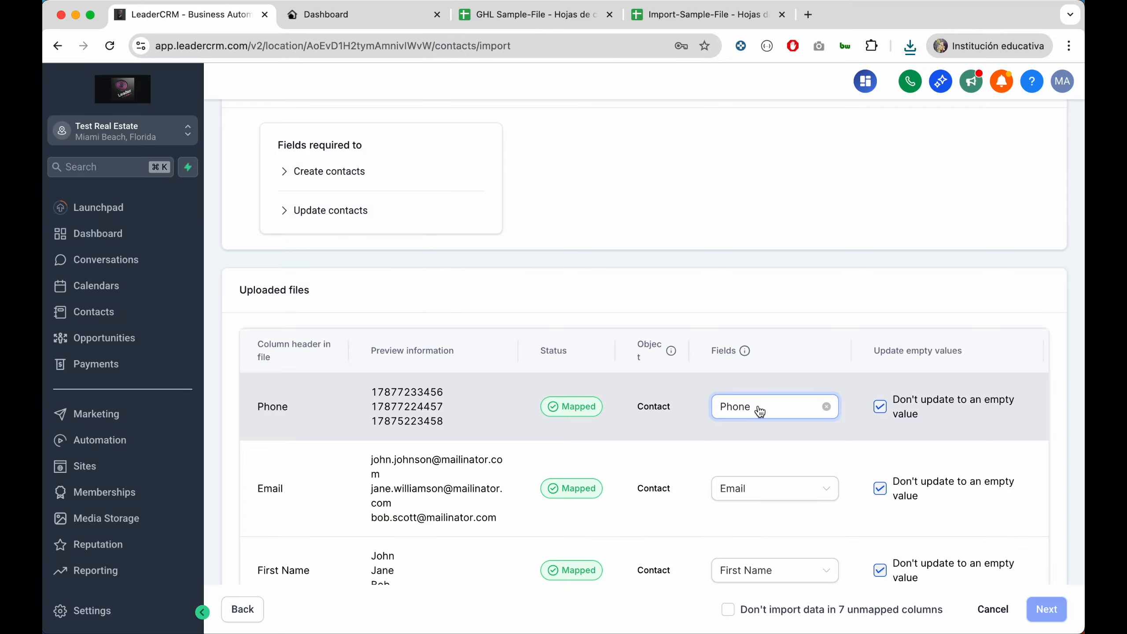
scroll(865, 367, "down", 2)
scroll(882, 351, "down", 2)
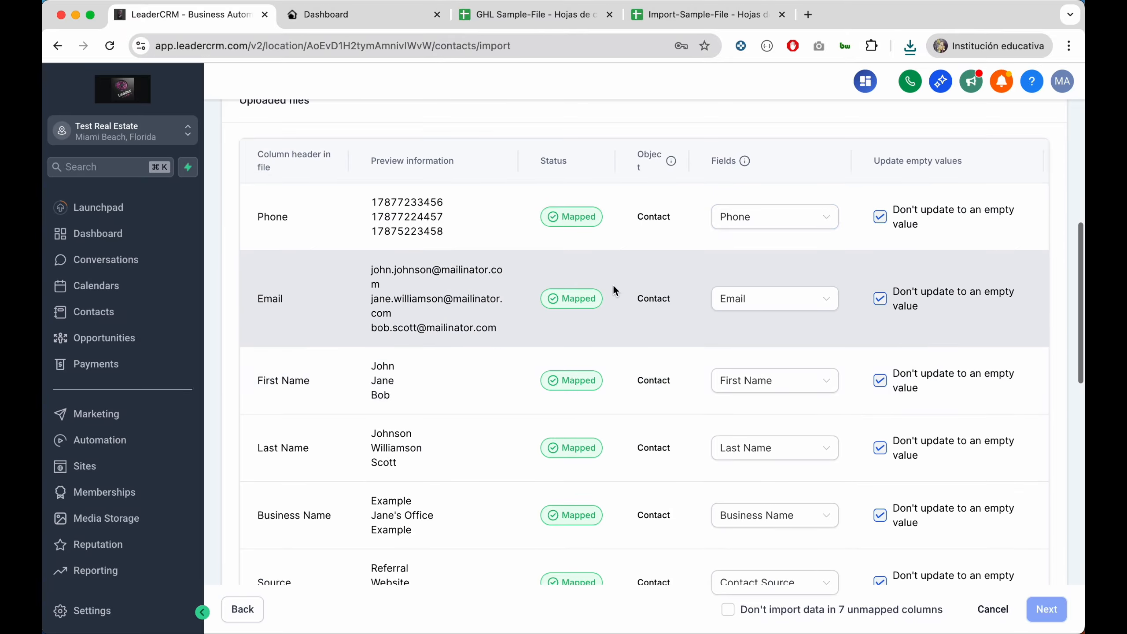
scroll(782, 381, "down", 3)
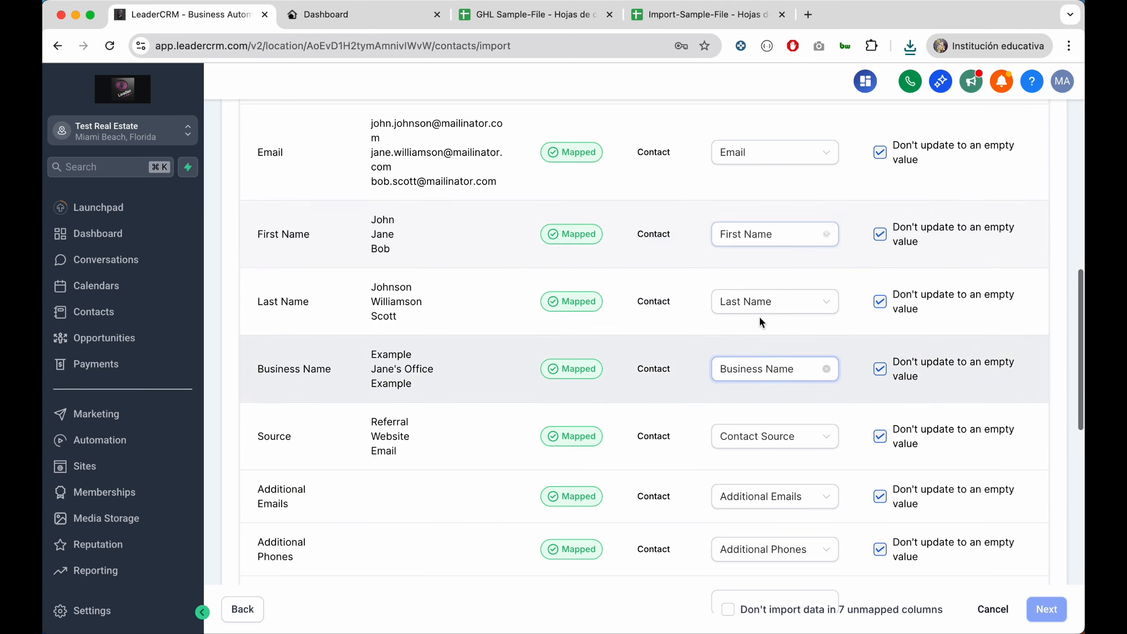
scroll(750, 396, "down", 1)
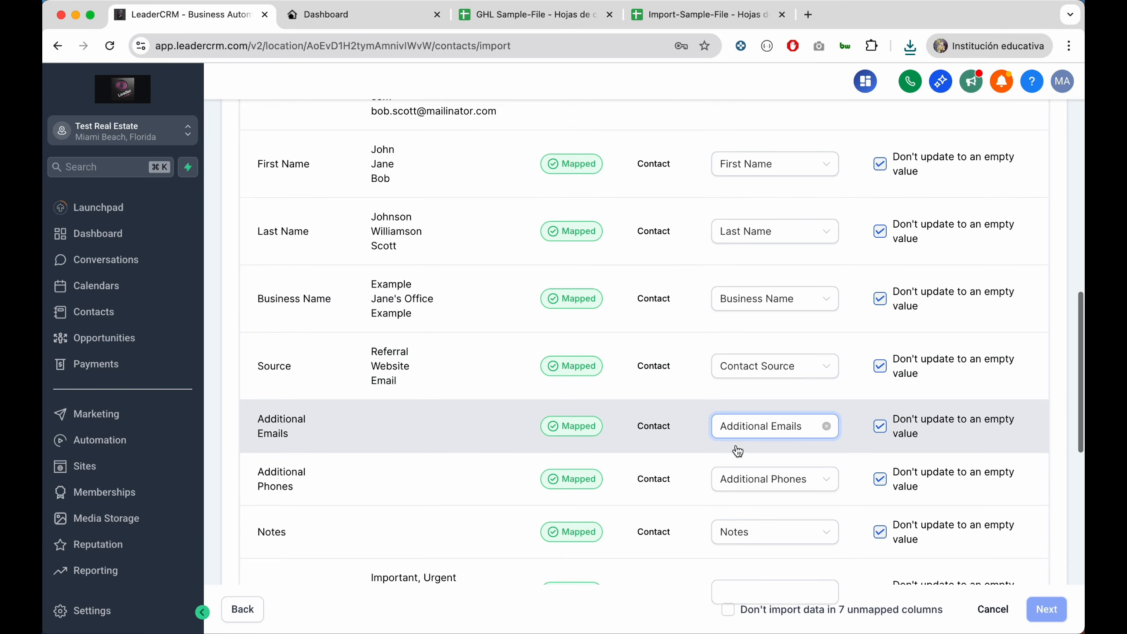
scroll(737, 449, "down", 2)
scroll(663, 454, "down", 1)
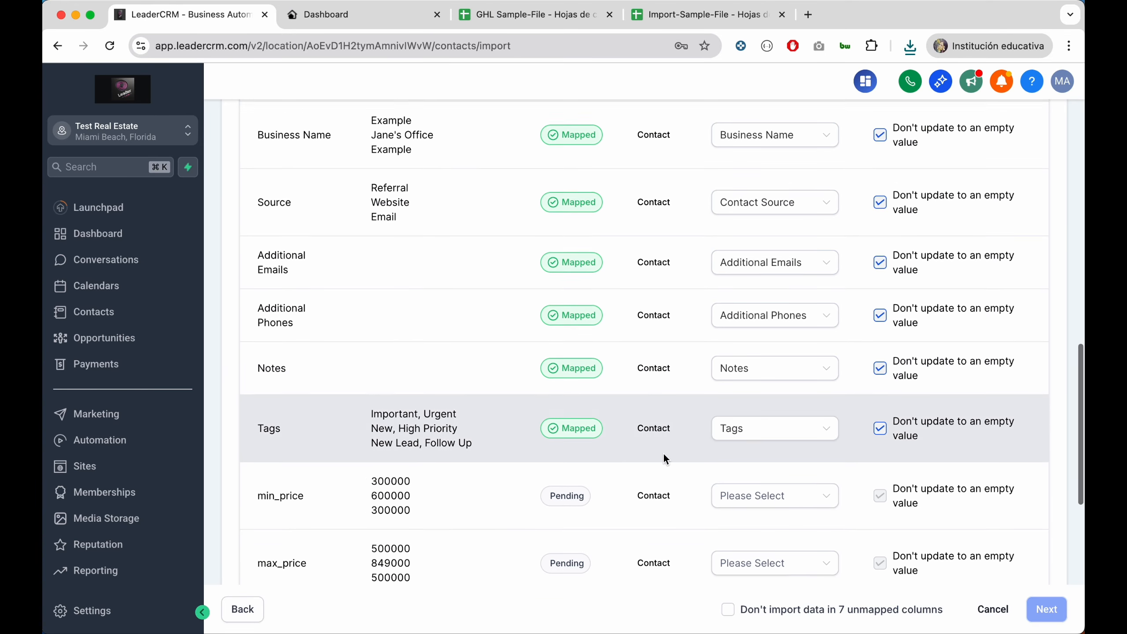
scroll(663, 453, "down", 1)
scroll(461, 432, "down", 3)
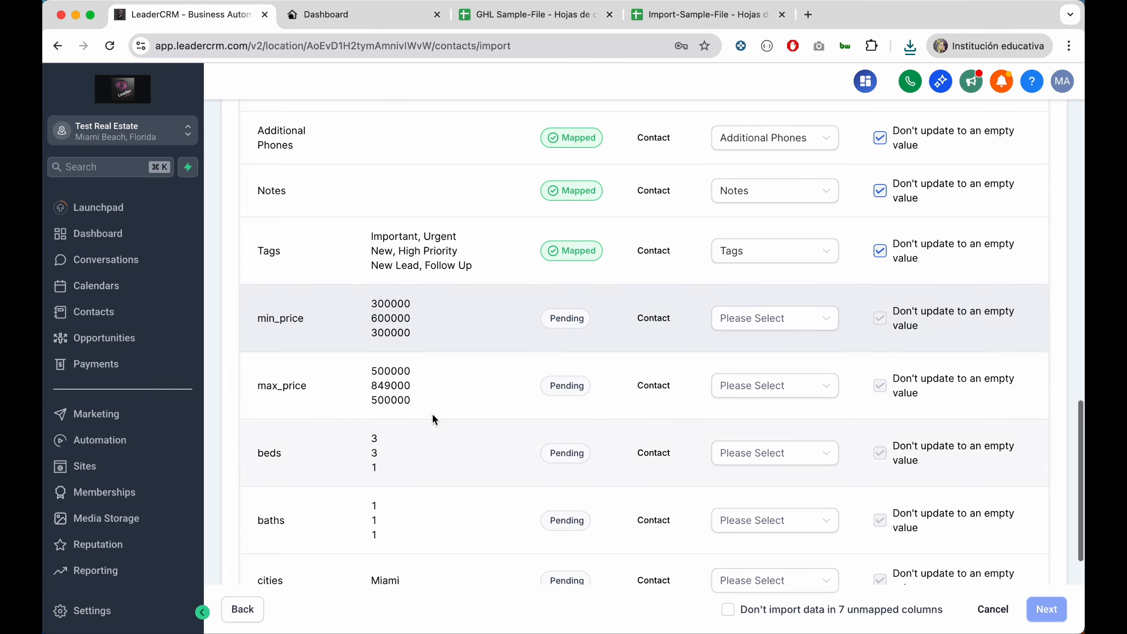
Map the min_price and max_price columns to the Old CRM Search minimum and maximum price fields.
left_click(801, 319)
type("old")
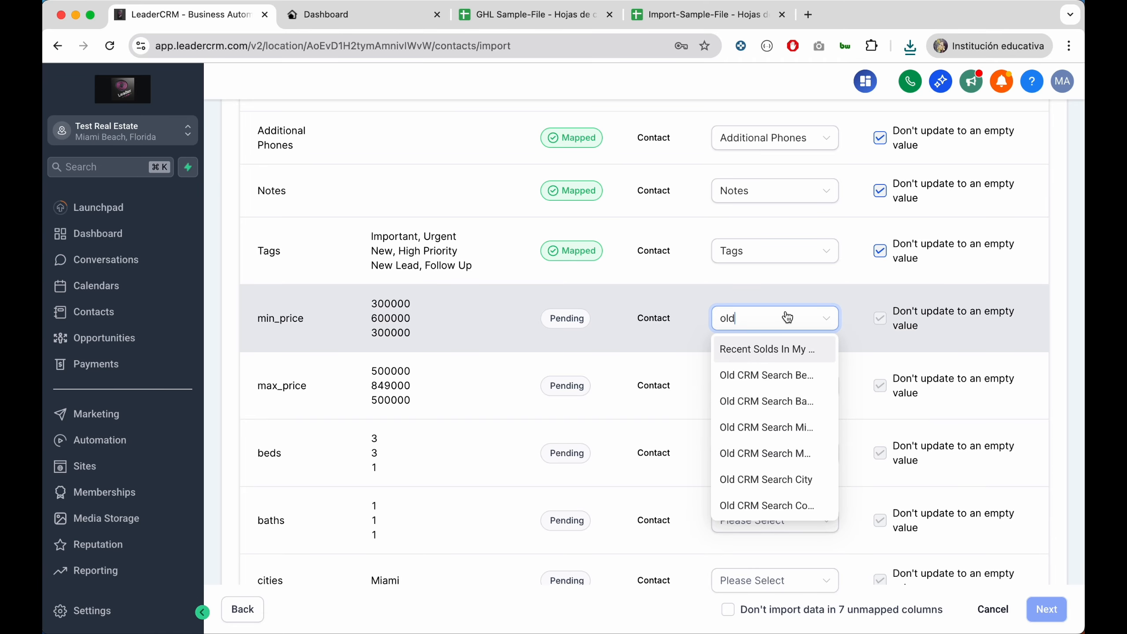
left_click(773, 434)
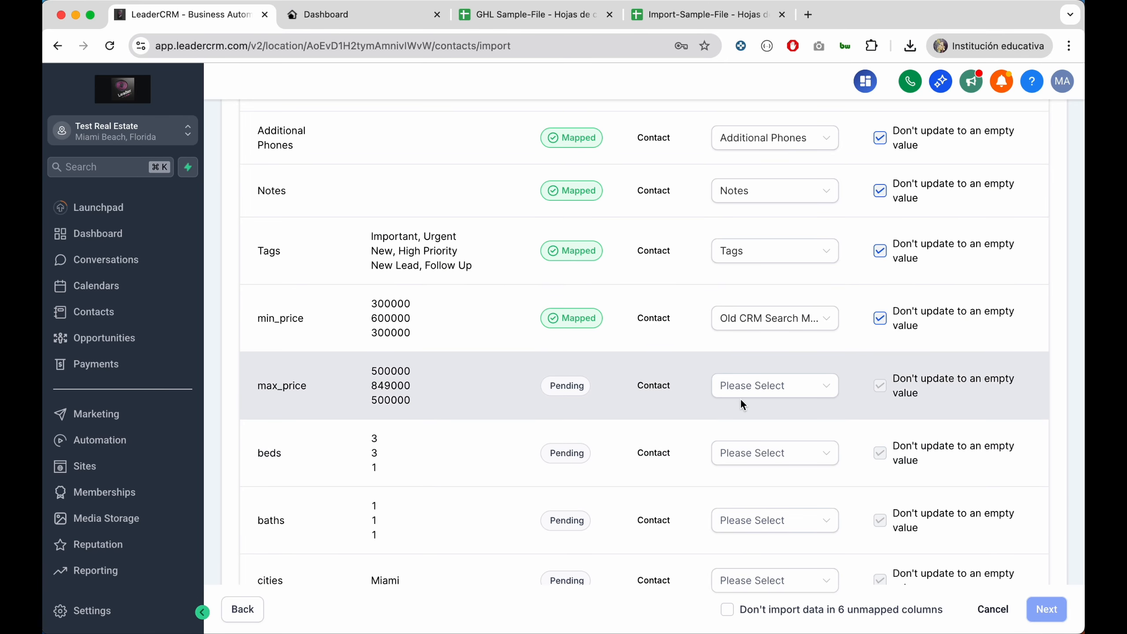
left_click(743, 390)
type("old ")
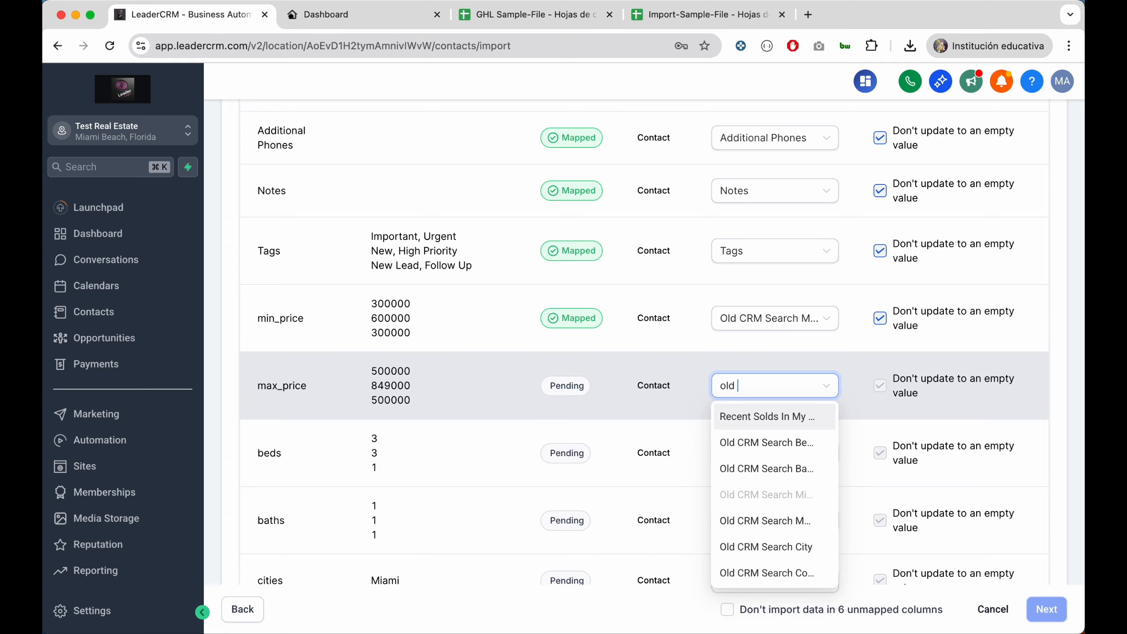
type("x")
key("BackSpace")
type("crm")
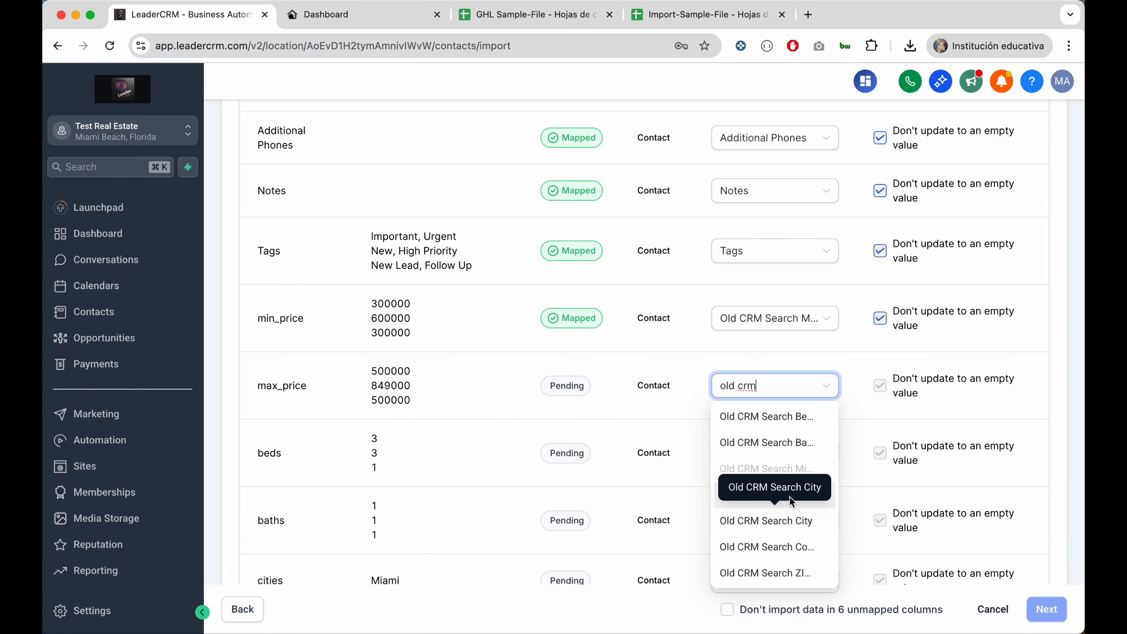
left_click(795, 487)
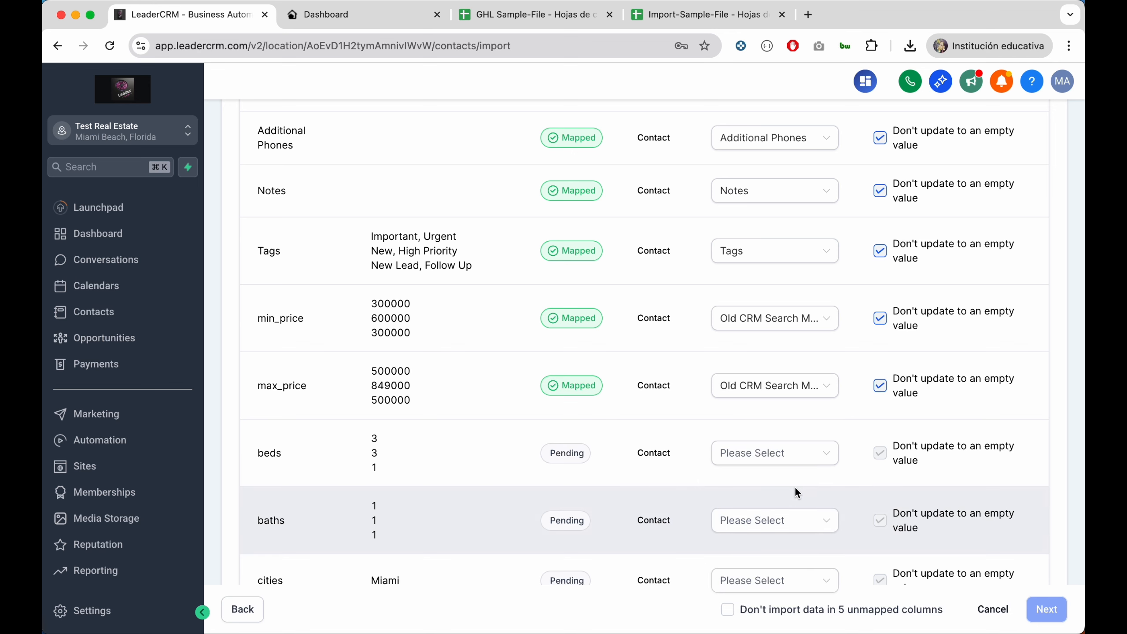
Map the beds column to the Old CRM Search Beds field.
left_click(776, 461)
type("old")
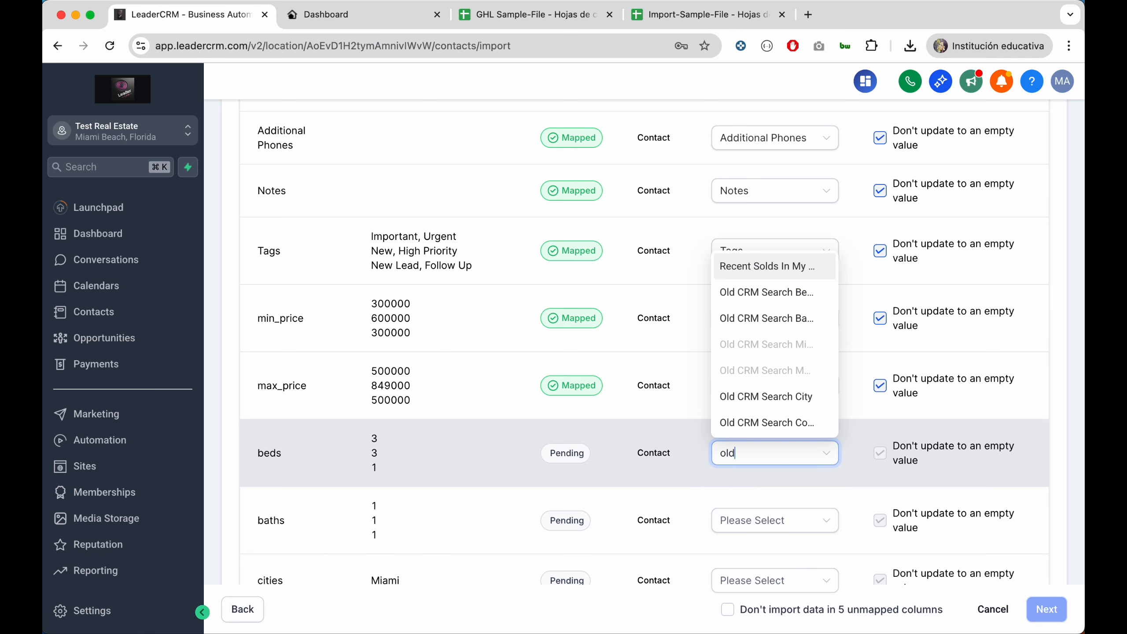
type(" xr")
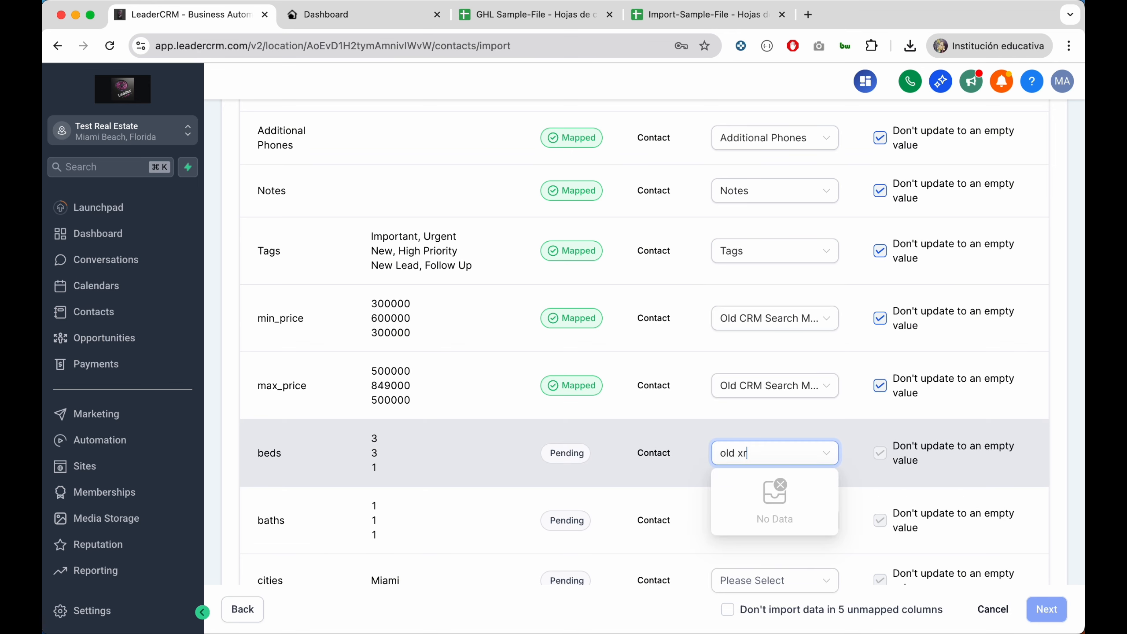
key("BackSpace")
key("BackSpace")
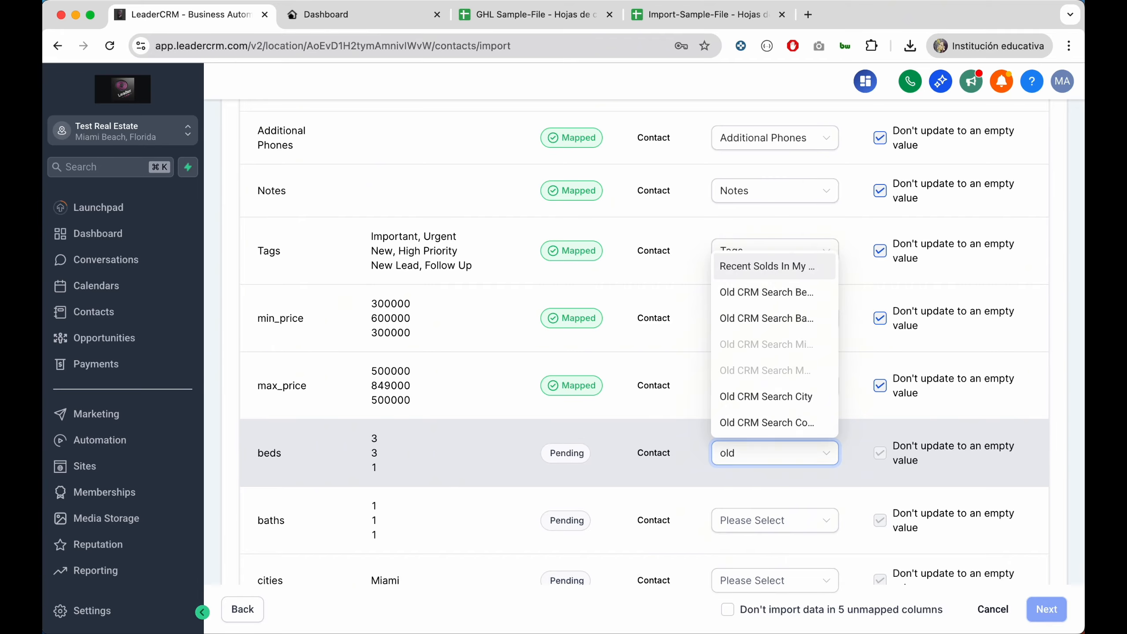
type("crm")
left_click(793, 266)
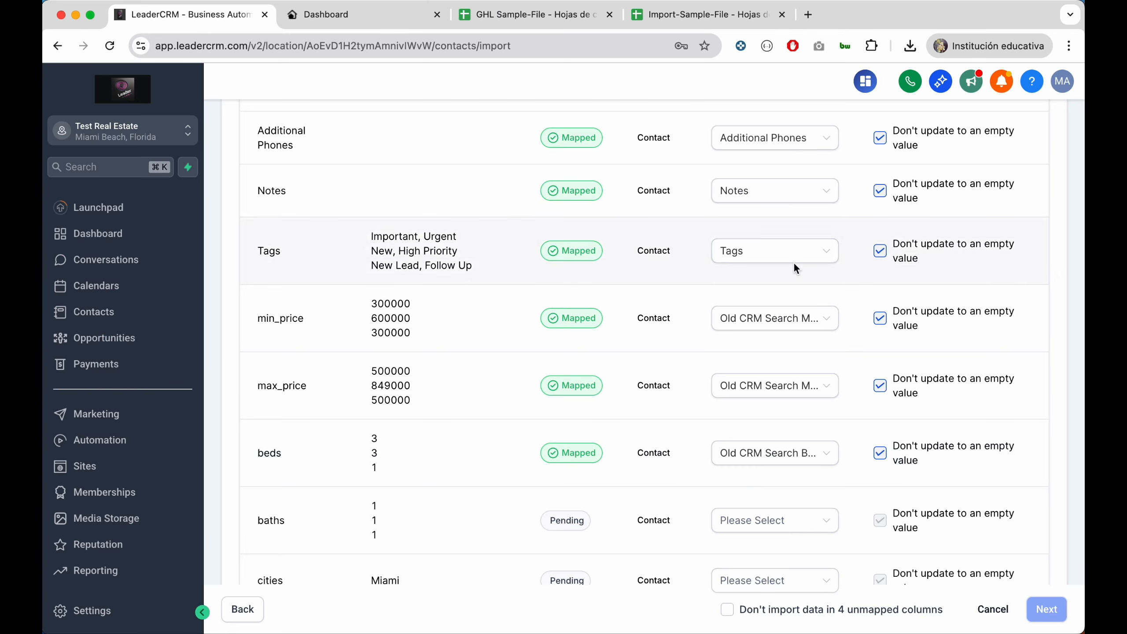
Map the baths column to Old CRM Search Baths and the cities column to Old CRM Search City.
left_click(767, 522)
type("old cr")
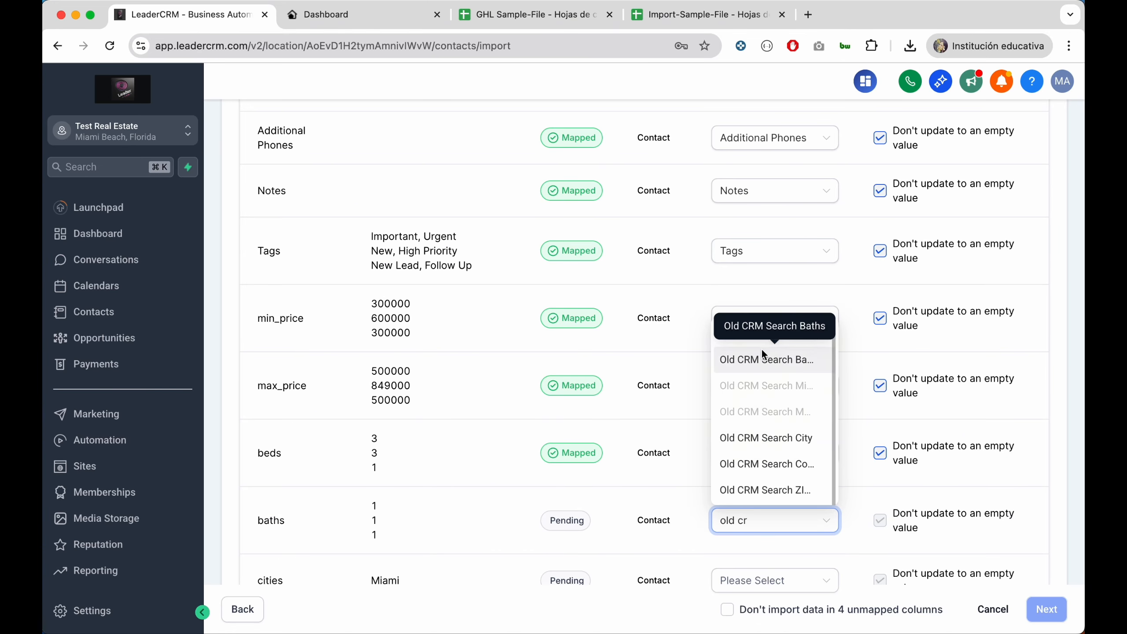
left_click(762, 350)
scroll(831, 504, "down", 3)
left_click(755, 514)
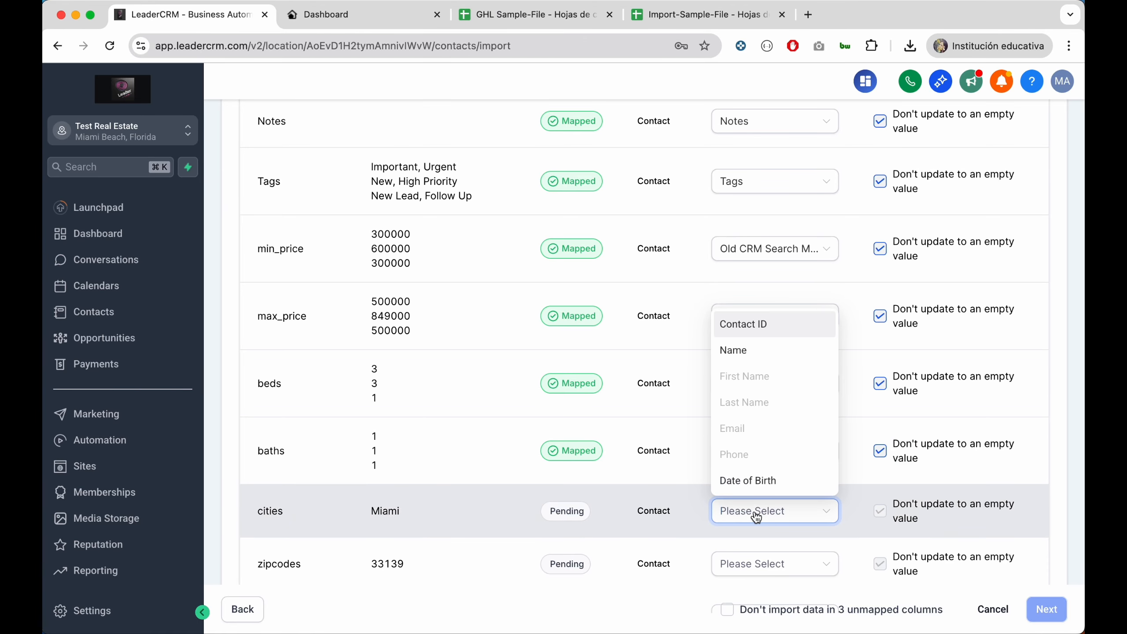
type("old")
left_click(767, 418)
Map the zipcodes column to the Old CRM Search ZIP code field.
scroll(784, 495, "down", 3)
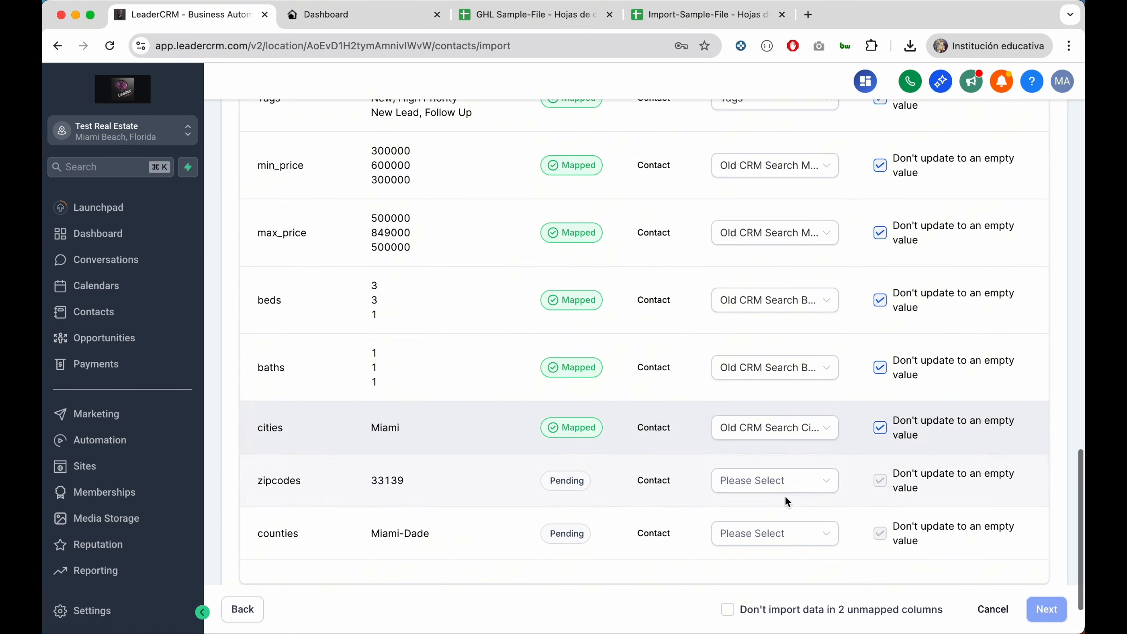
left_click(780, 481)
type("old")
left_click(768, 451)
Map the counties column to the Old CRM Search County field.
left_click(771, 532)
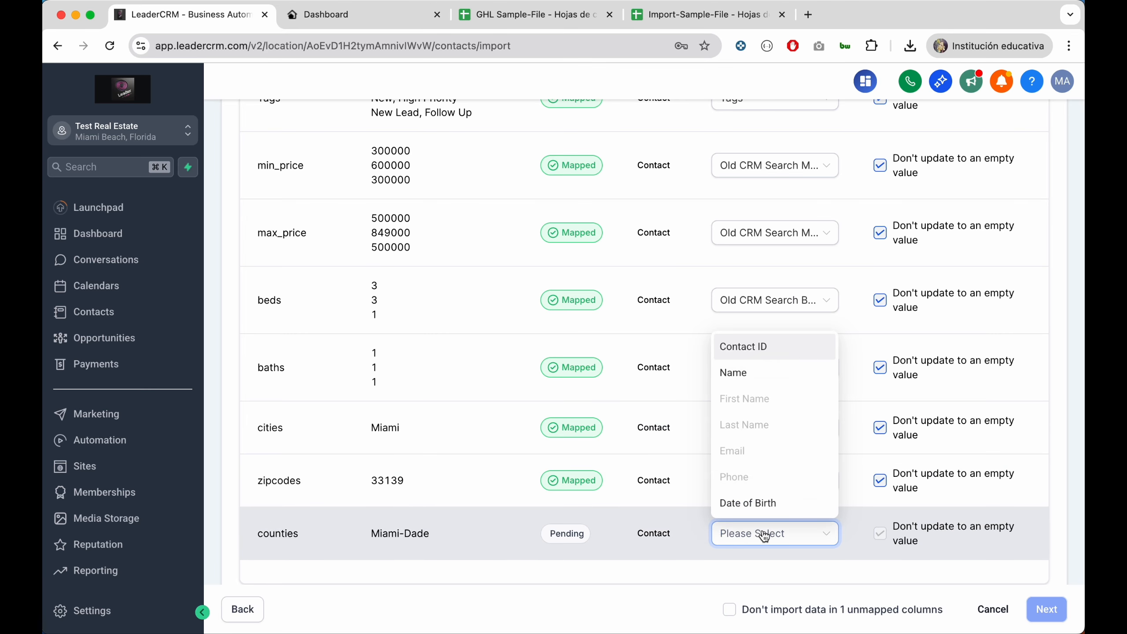
type("old crm")
left_click(810, 476)
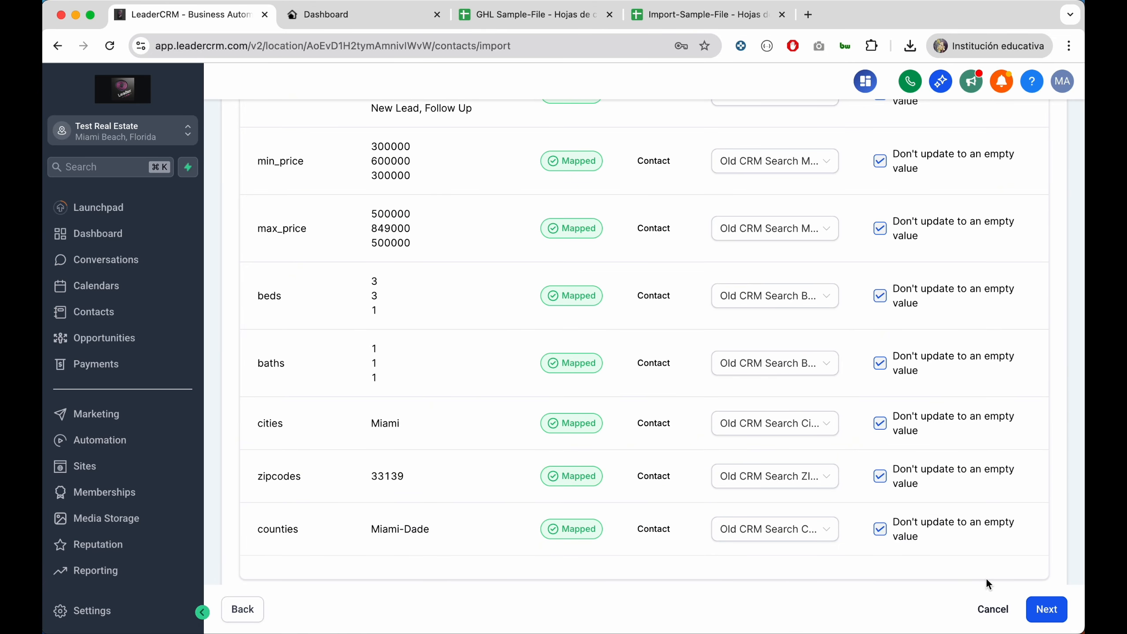
Continue to the import verification and enable the Smartlist for new contacts and adding imported contacts to a workflow.
left_click(1049, 608)
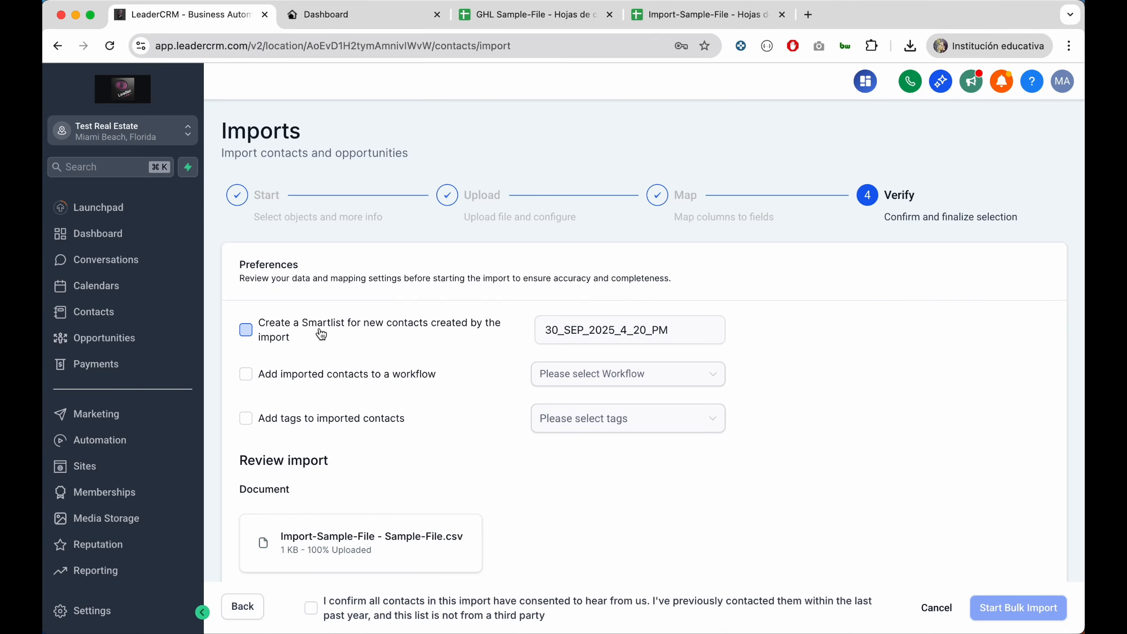
left_click(297, 375)
Try to find the import workflow among the available workflows by searching for "old crm" and "import".
left_click(594, 377)
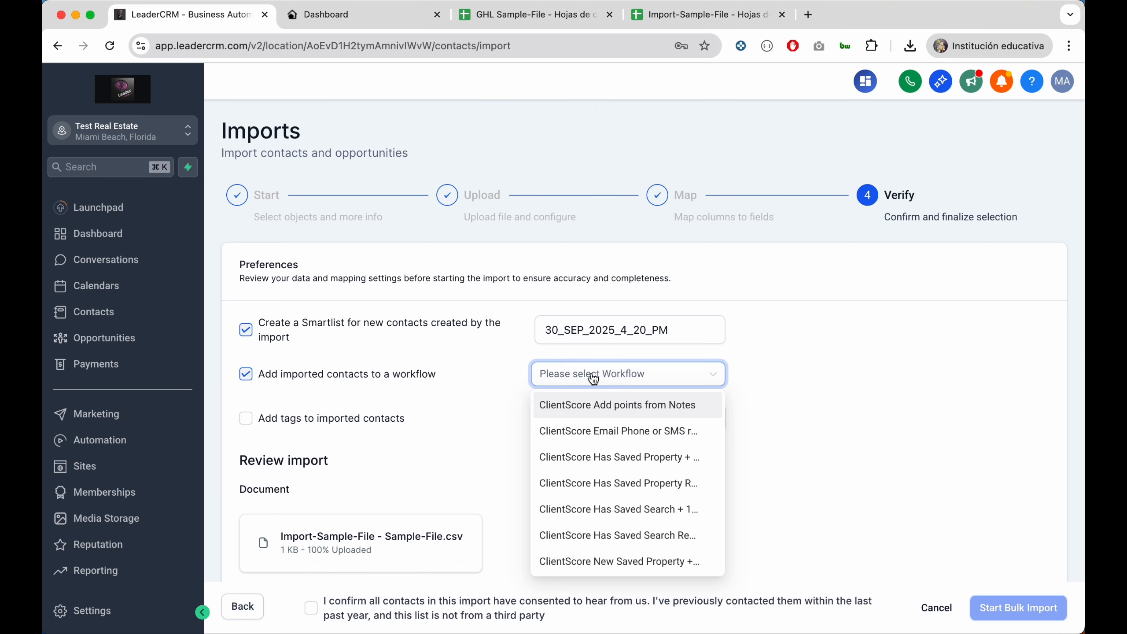
type("old crm")
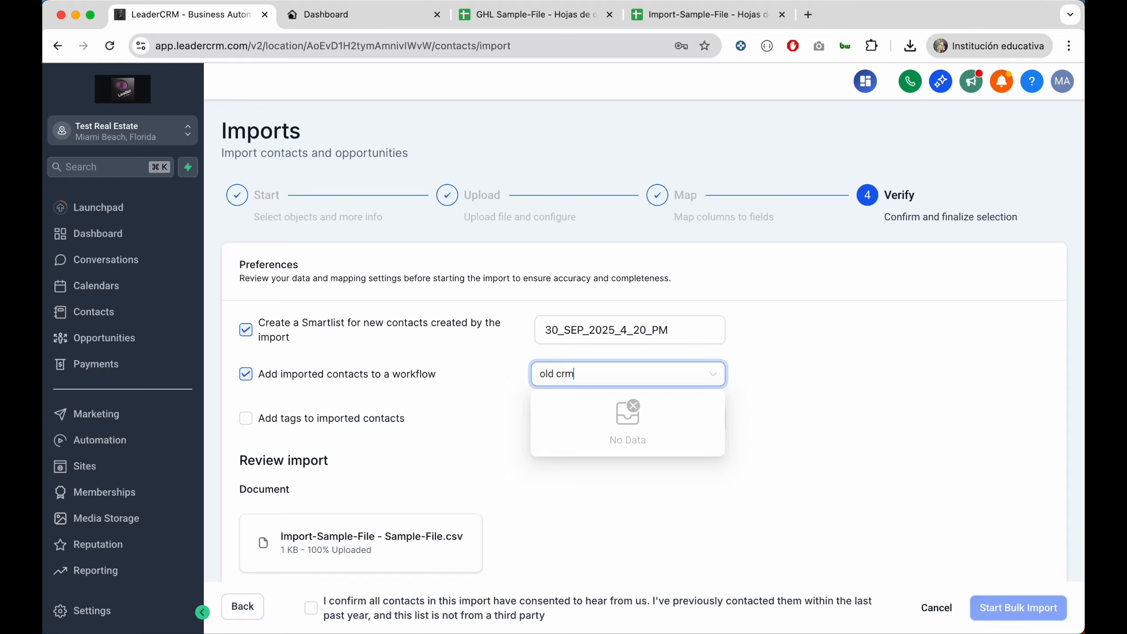
double_click(594, 379)
type("i")
key("BackSpace")
key("BackSpace")
key("BackSpace")
key("BackSpace")
key("BackSpace")
type("im")
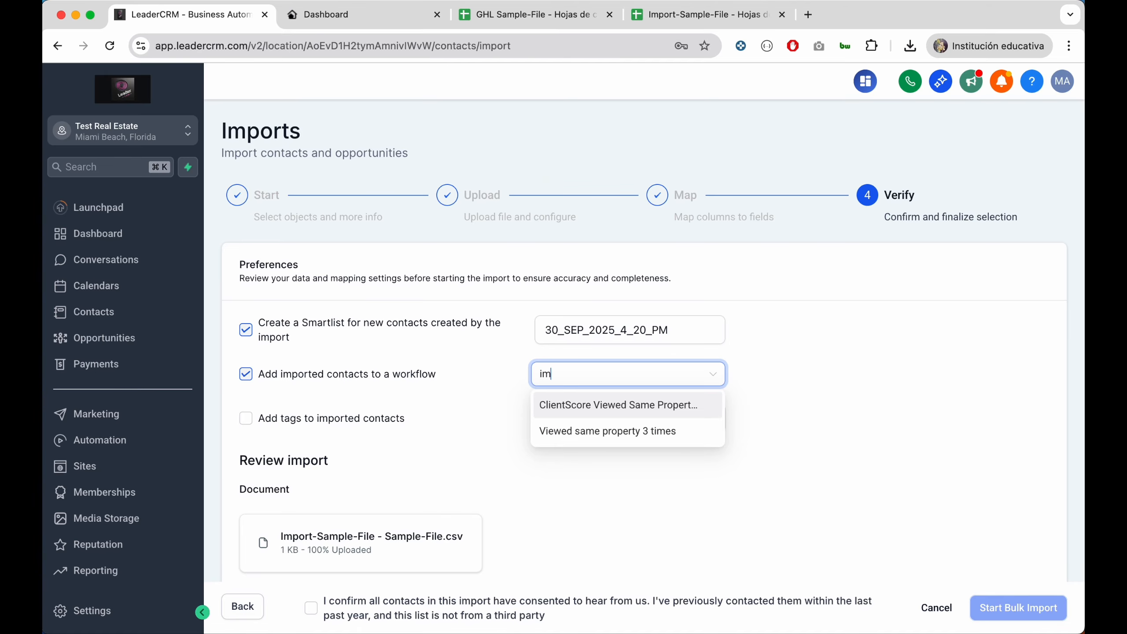
type("port")
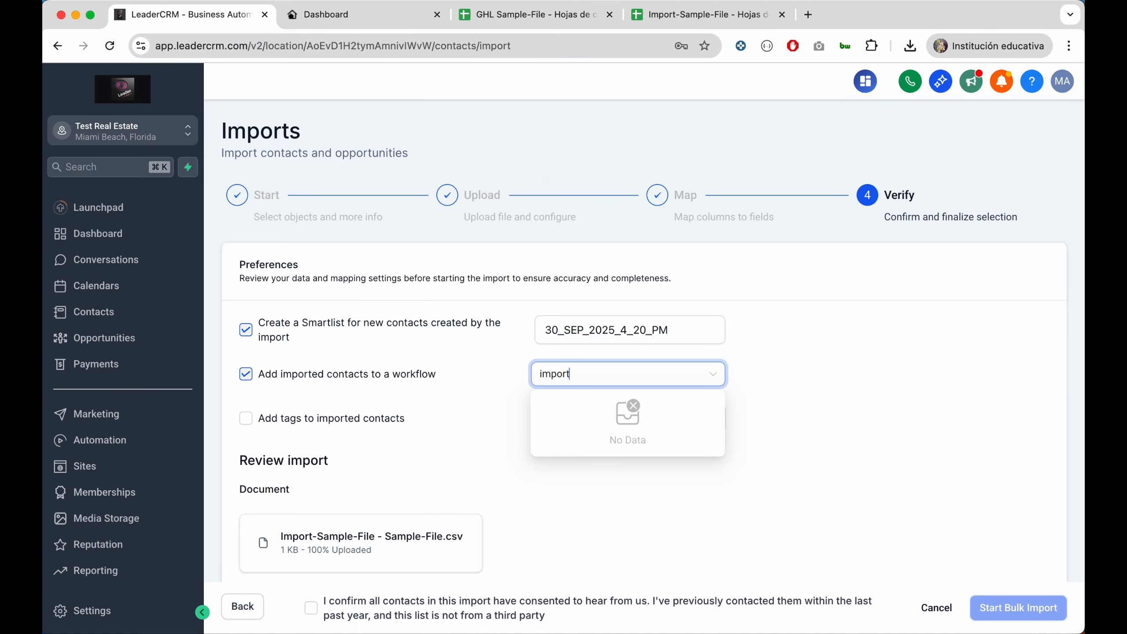
key("Escape")
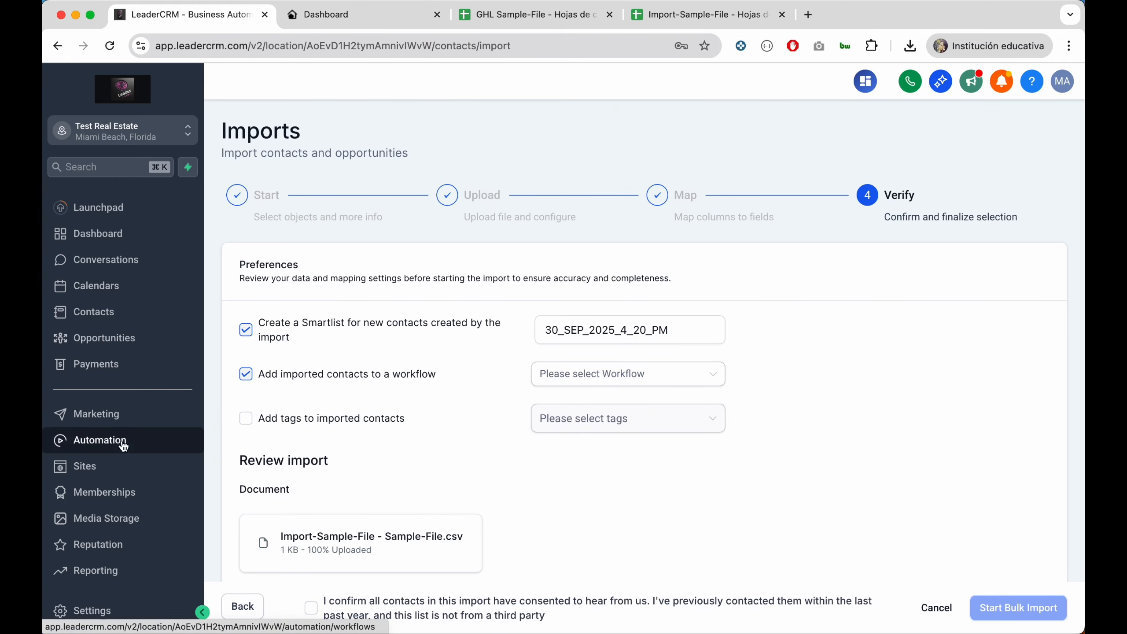
Open the Import Old CRM Contacts to IDX Broker + Saved Search workflow in a separate browser tab, publish it and save.
right_click(109, 440)
left_click(240, 371)
left_click(346, 16)
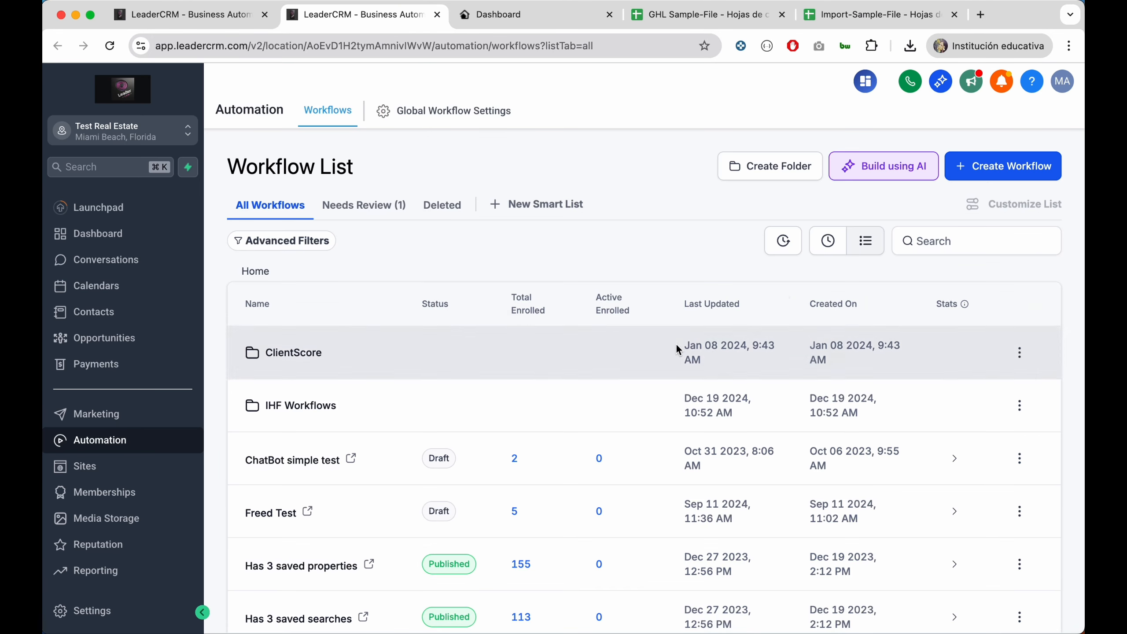
left_click(330, 368)
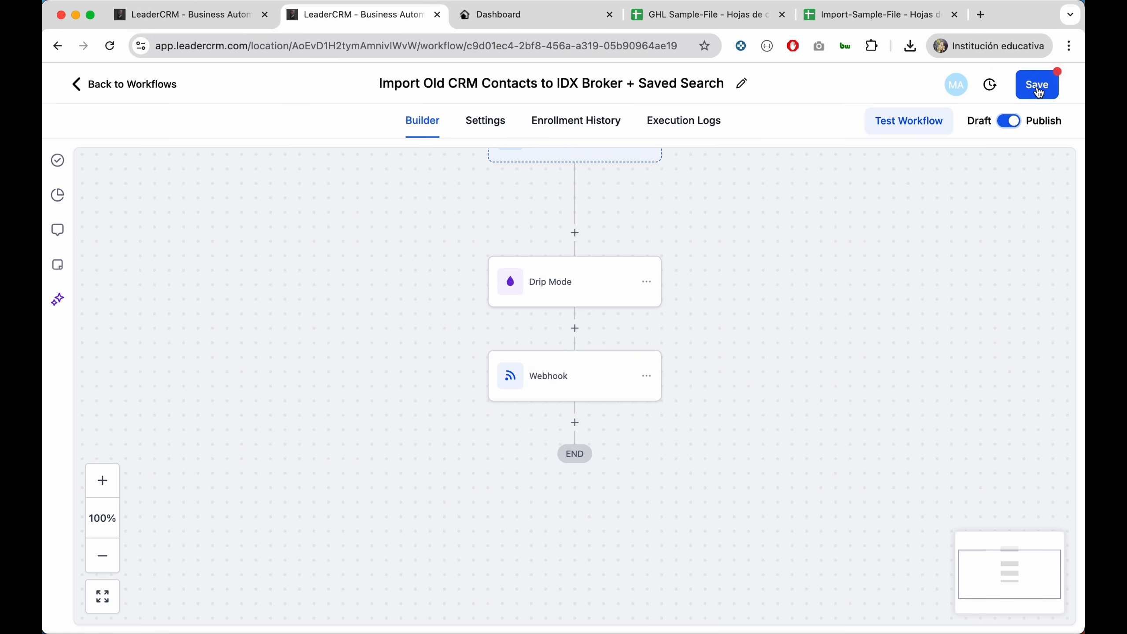
left_click(1037, 89)
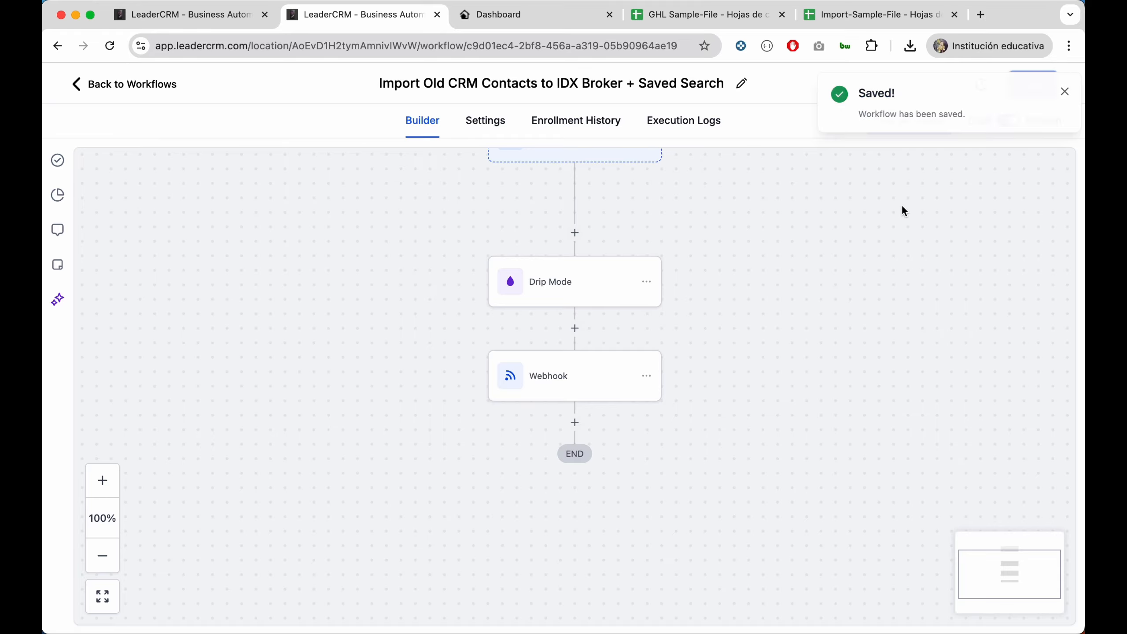
Back in the contact import, choose the Import Old CRM Contacts to IDX Broker + Saved Search workflow for the imported contacts.
left_click(203, 14)
left_click(614, 377)
type("imp")
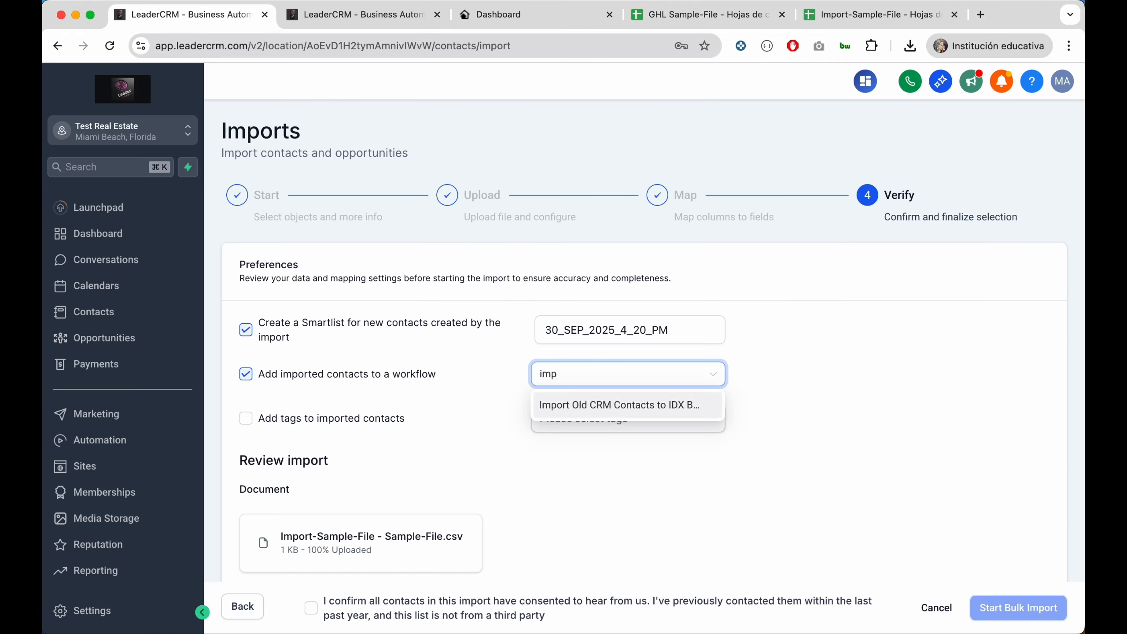
left_click(621, 405)
left_click(607, 483)
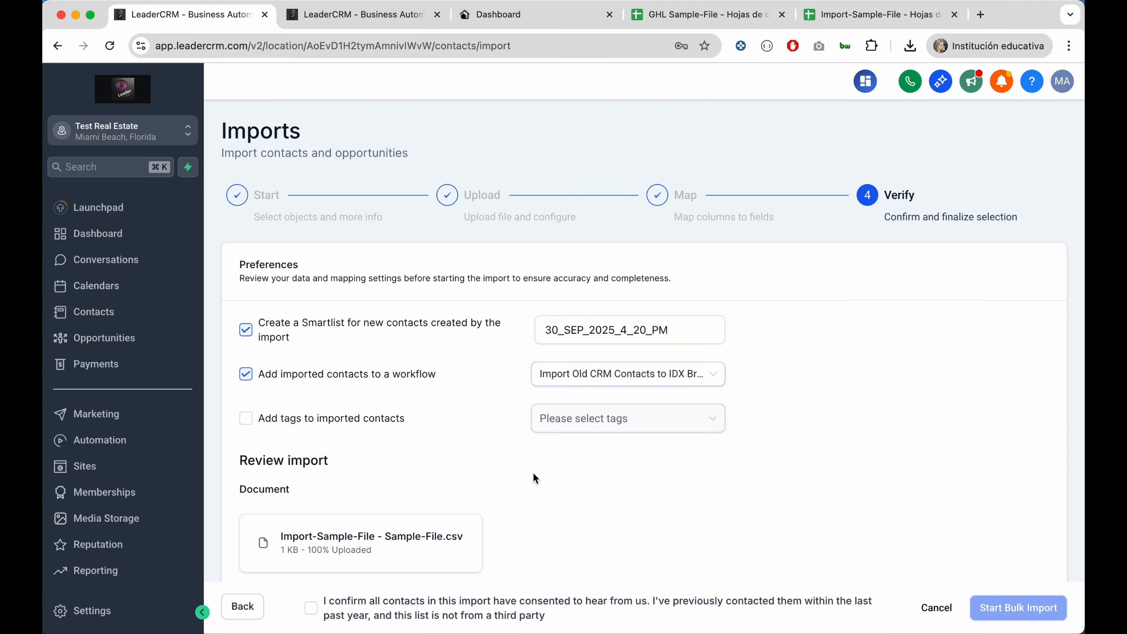
Review the import mapping, confirm the contacts' consent and start the bulk import.
scroll(519, 446, "down", 7)
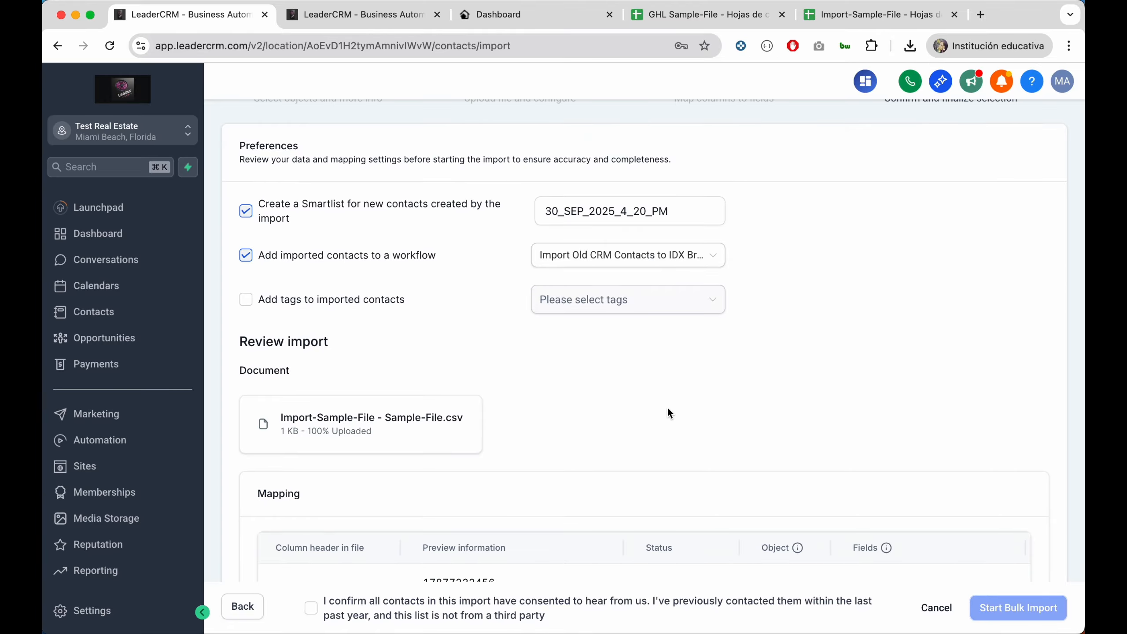
scroll(542, 402, "down", 15)
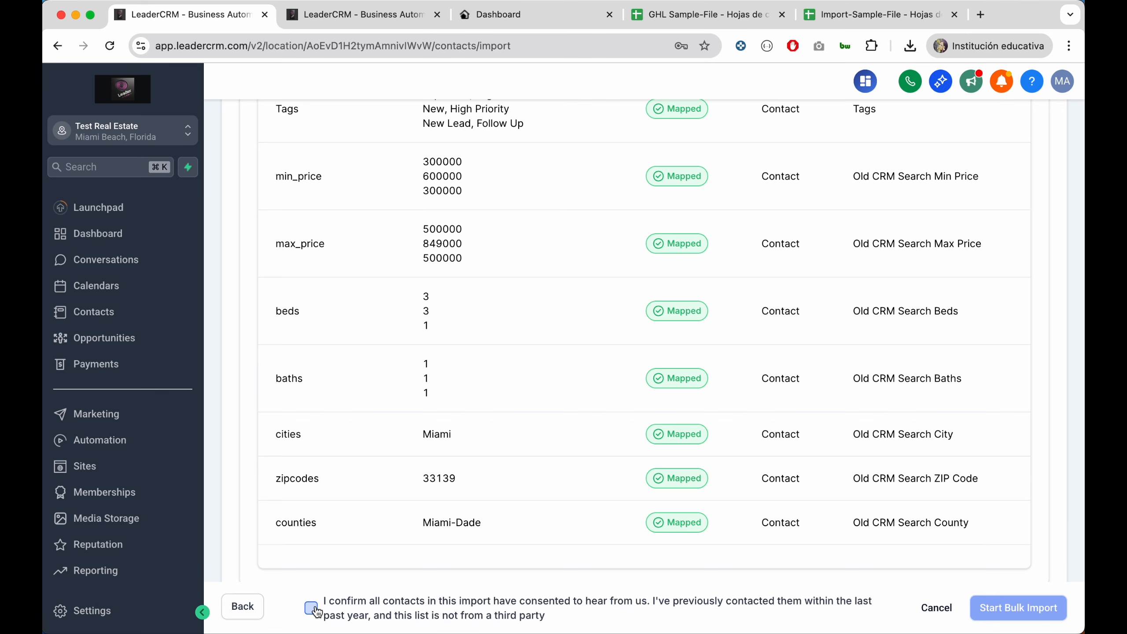
left_click(313, 609)
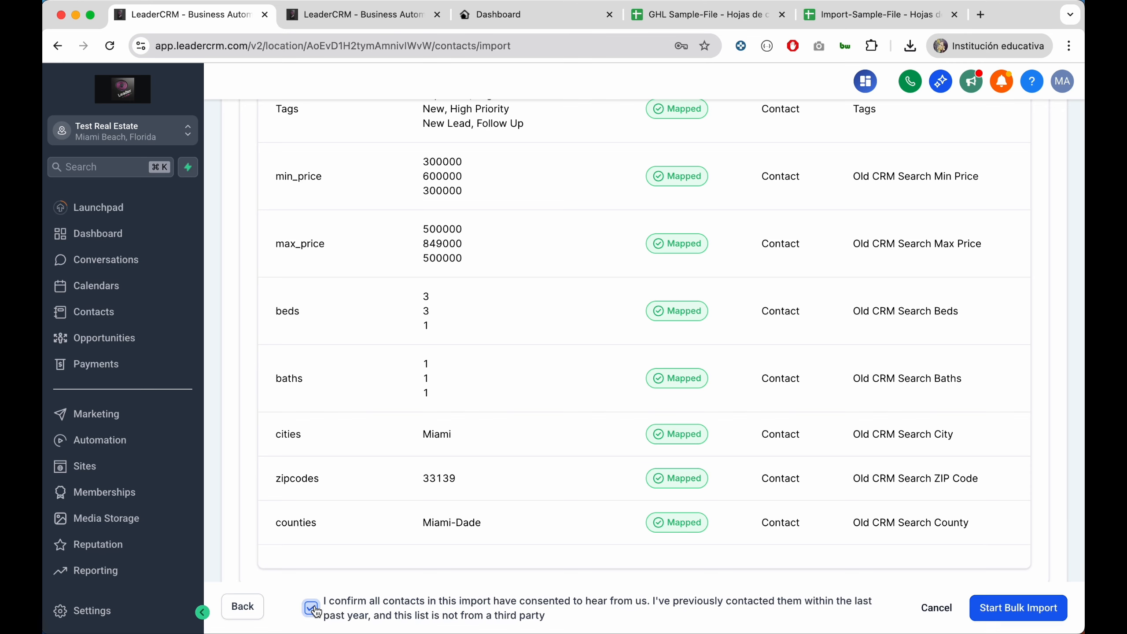
left_click(1028, 608)
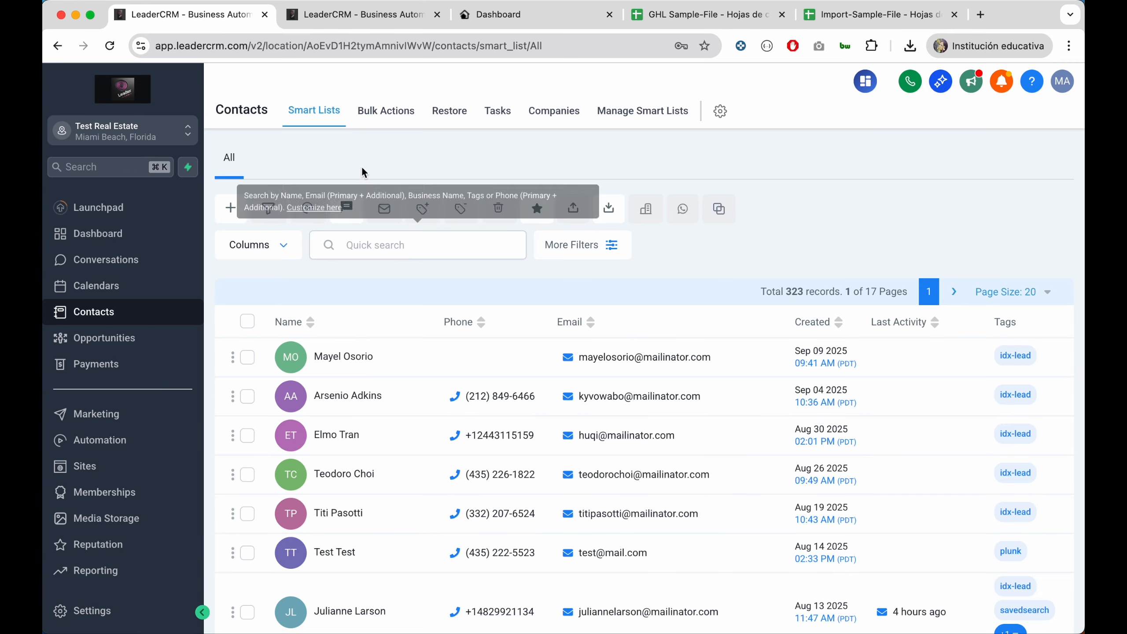
Check the enrollment history of the import workflow for the imported contacts.
left_click(350, 16)
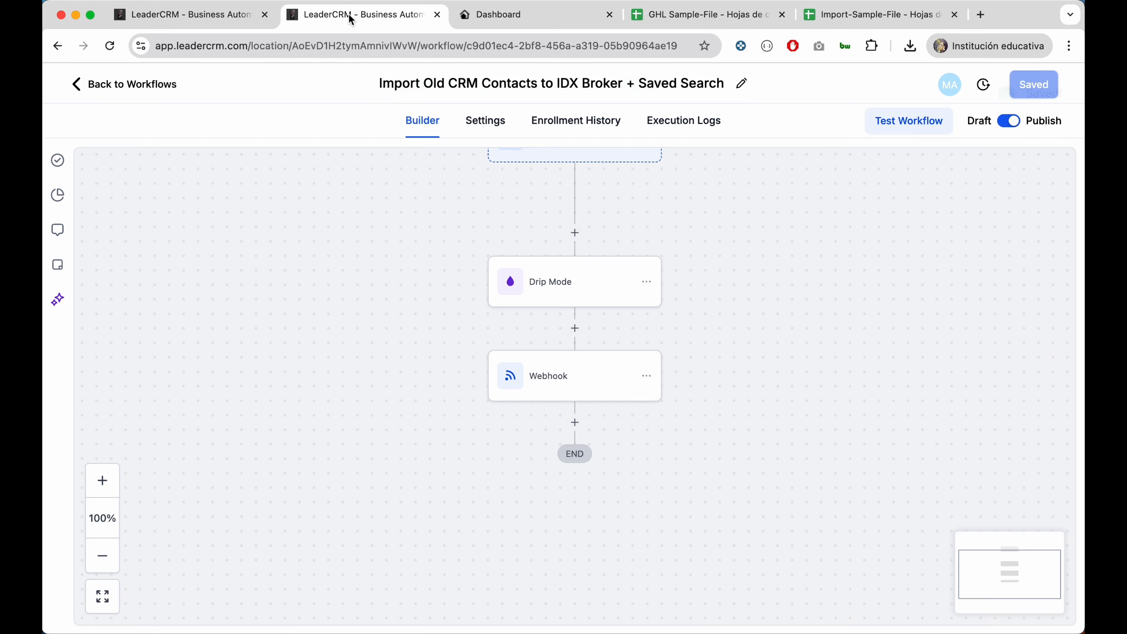
left_click(601, 128)
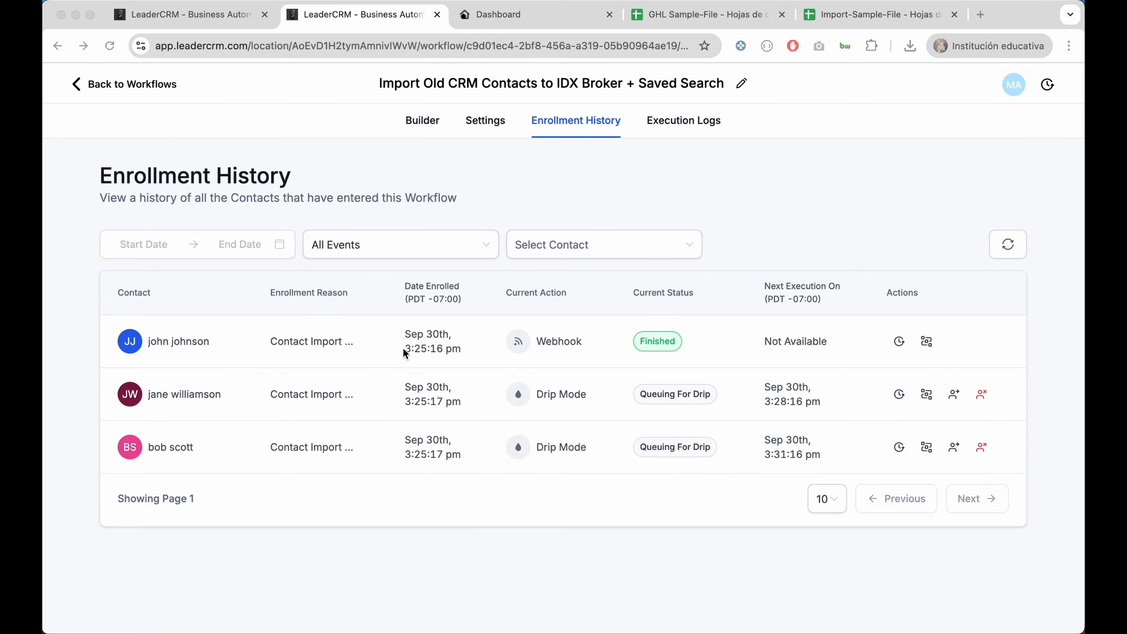
Reload the contacts list, open the imported contact tagged important and examine its IDX Last Saved Search fields.
left_click(175, 22)
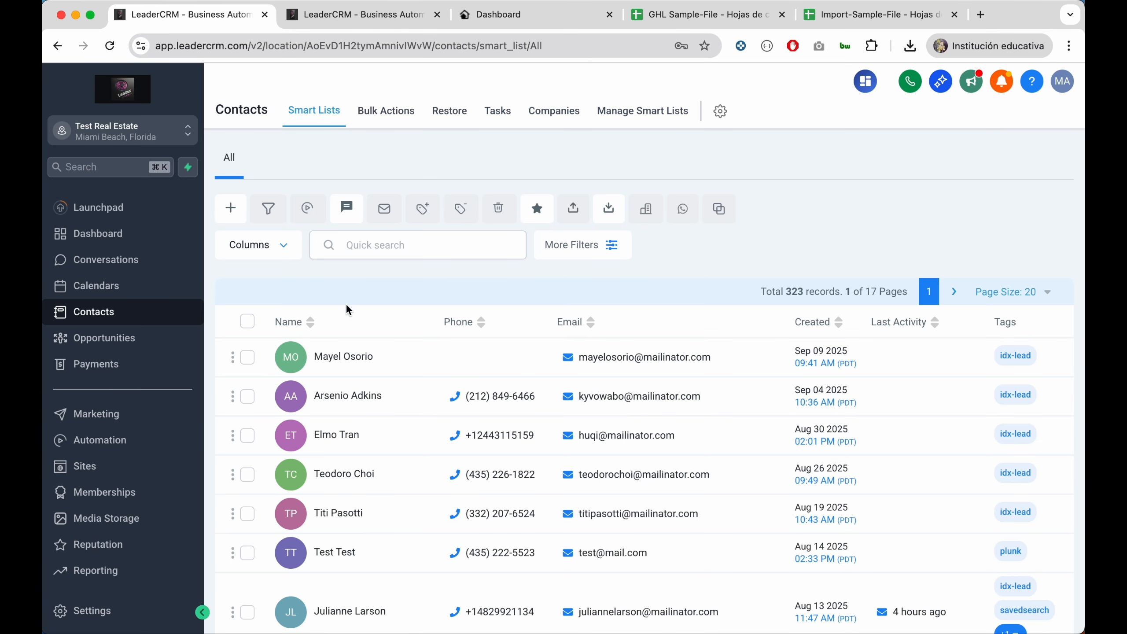
left_click(117, 46)
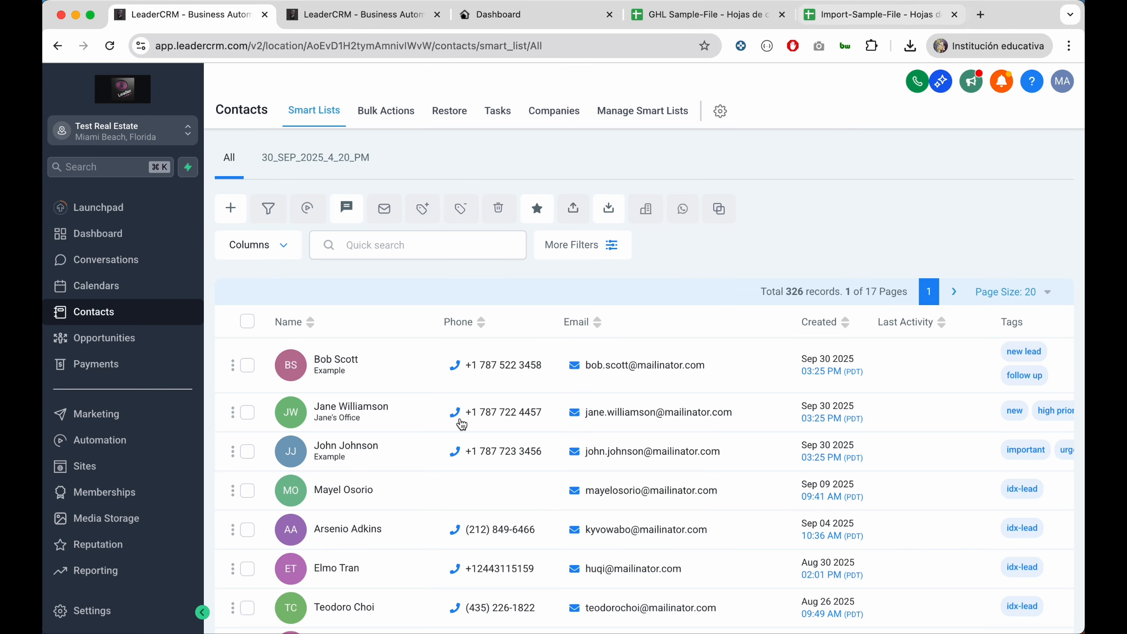
left_click(364, 456)
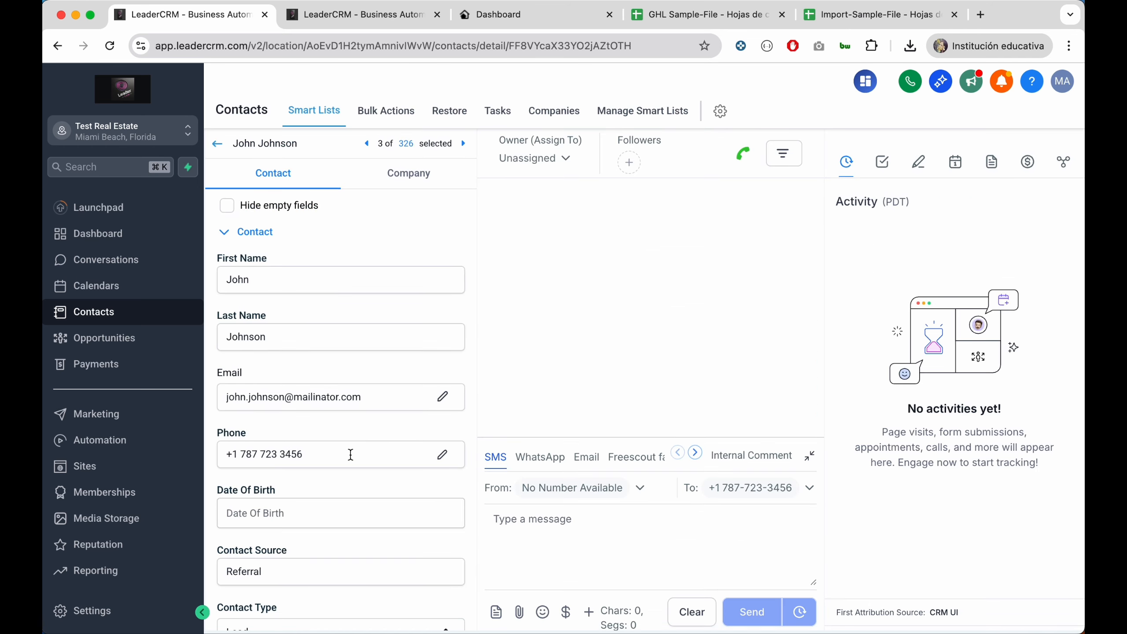
scroll(335, 477, "down", 15)
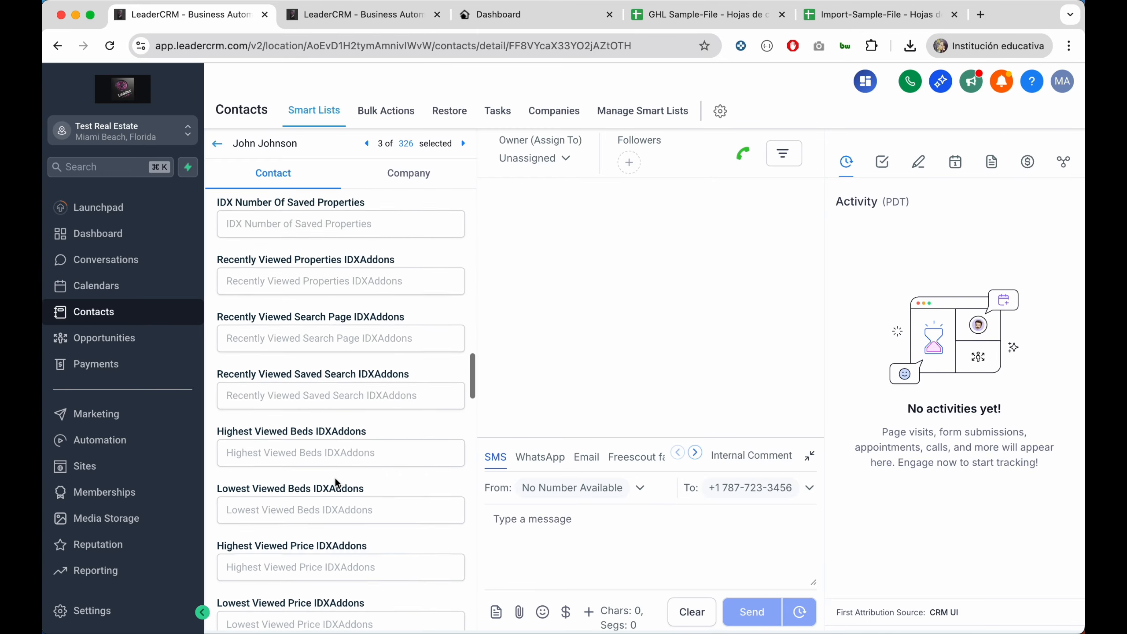
scroll(334, 477, "down", 15)
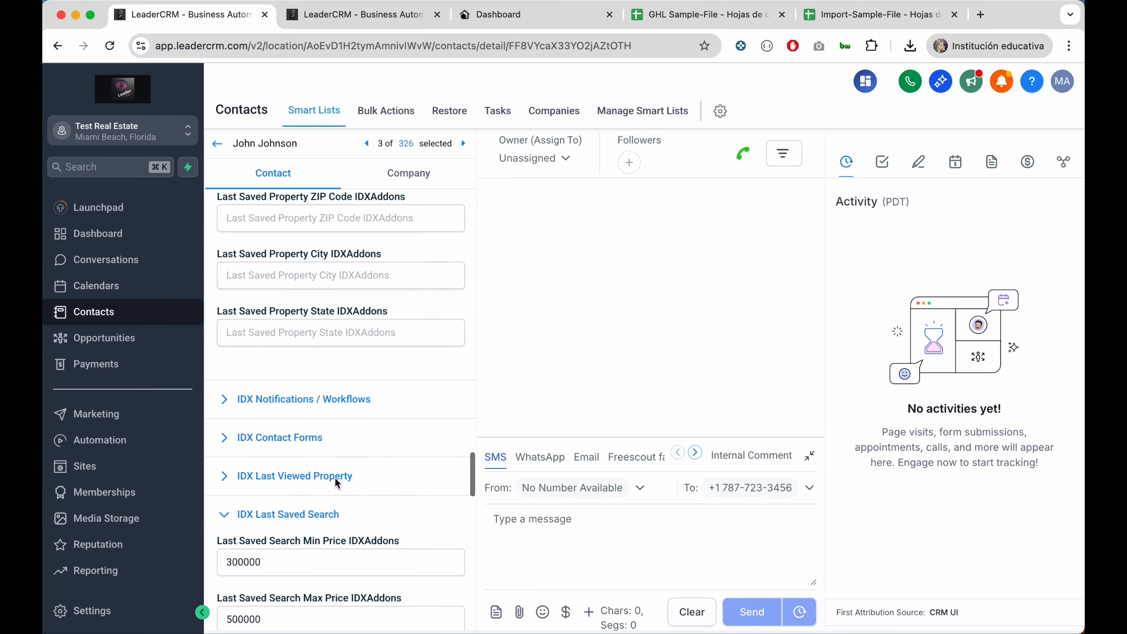
scroll(334, 478, "down", 3)
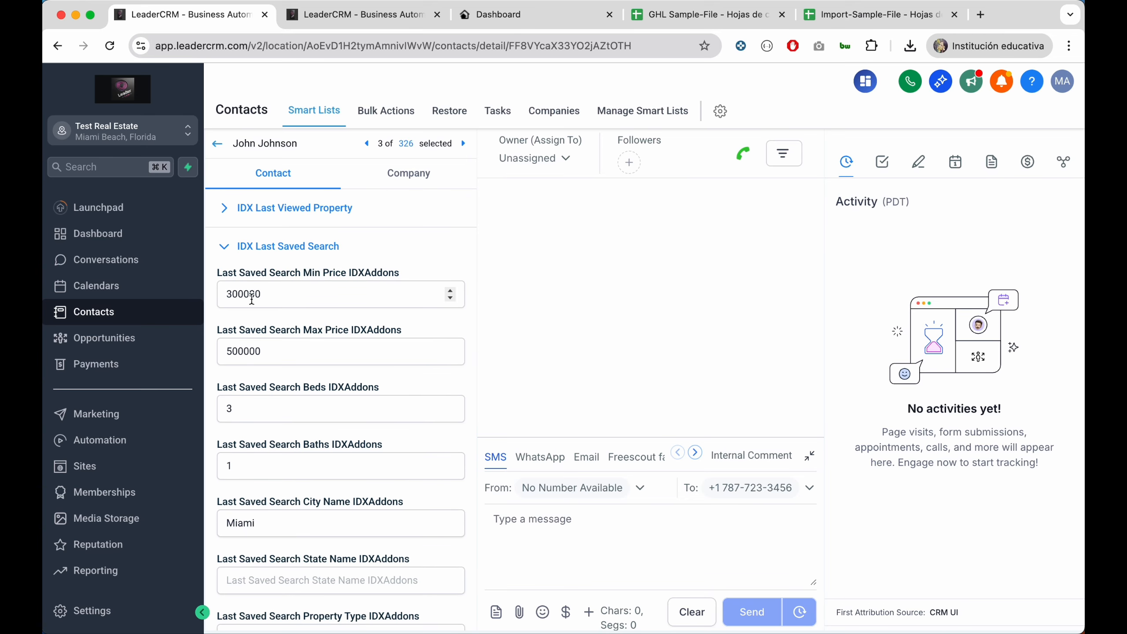
scroll(246, 409, "down", 4)
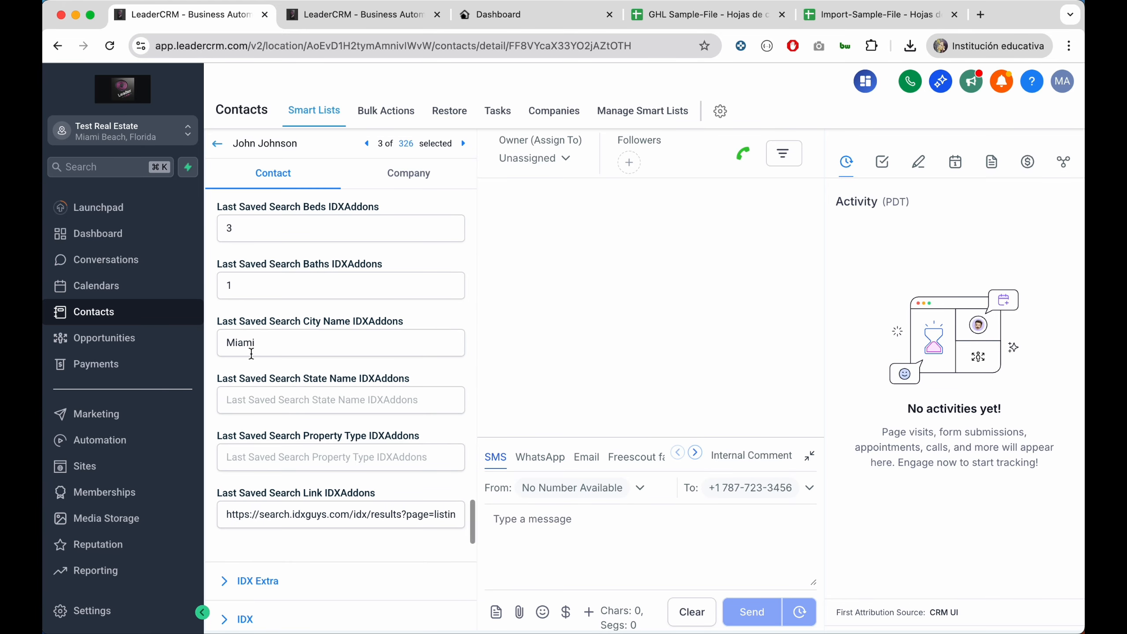
Switch to the Import-Sample-File spreadsheet and compare the first contact's saved-search values, from price through city.
left_click(834, 17)
left_click(267, 209)
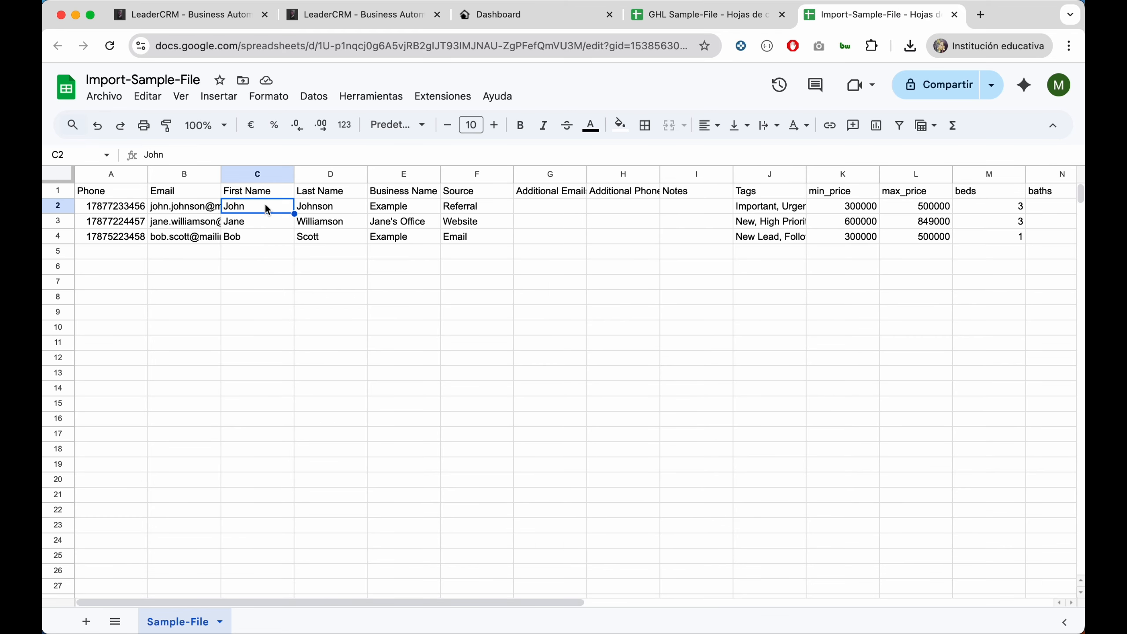
left_click(782, 211)
scroll(776, 214, "right", 4)
scroll(763, 212, "right", 5)
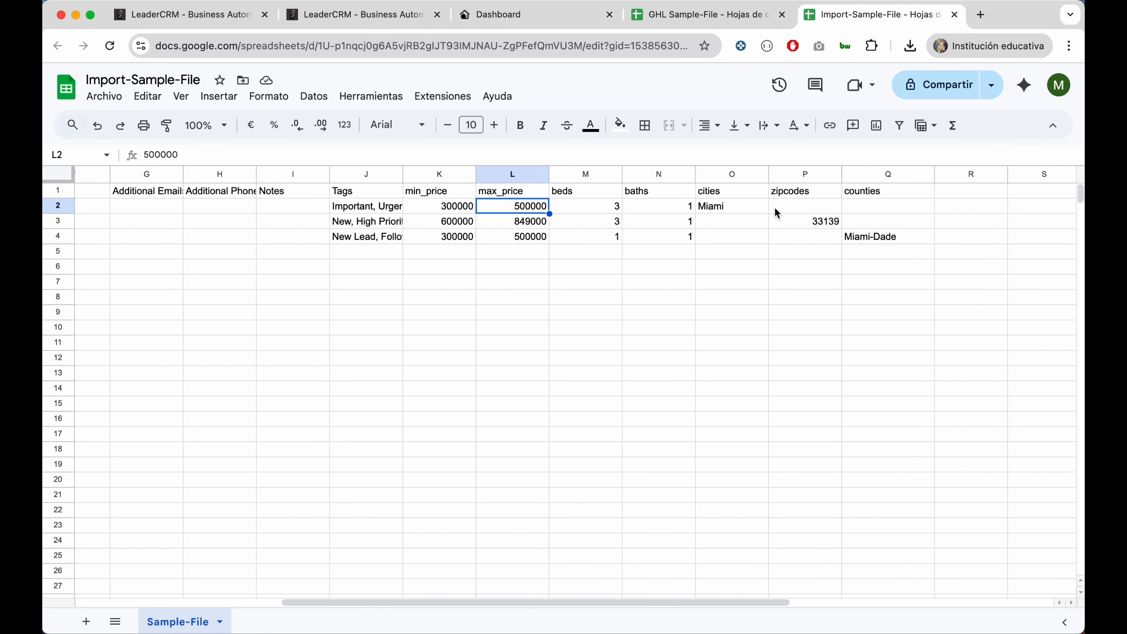
left_click(744, 212)
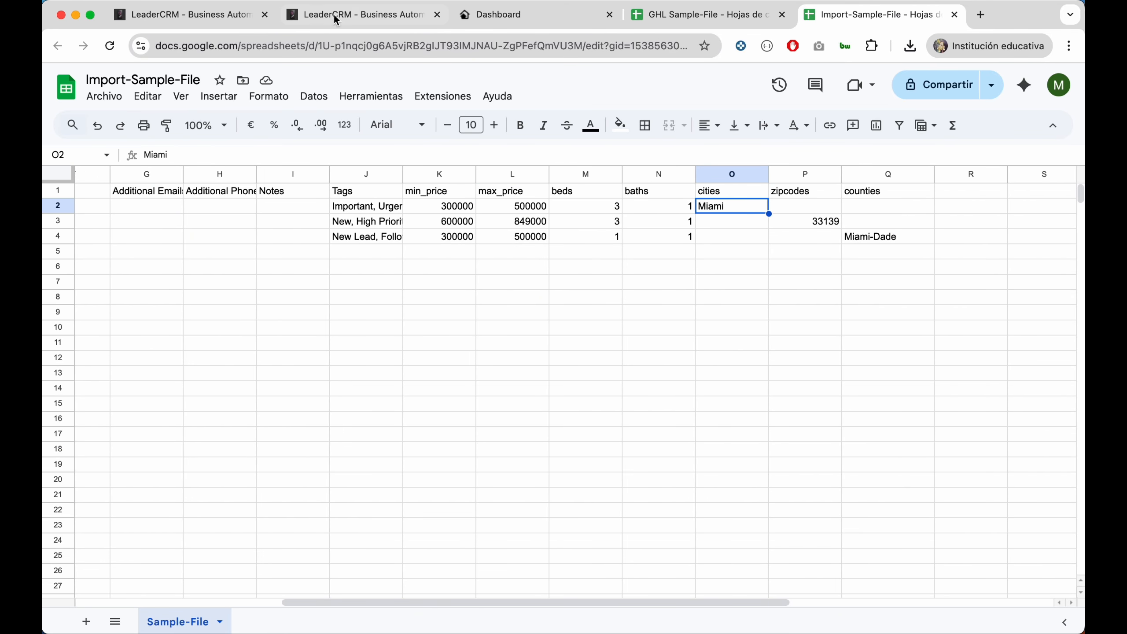
Return to LeaderCRM and open the Principal Broker Leads dashboard to check the latest lead activity.
left_click(361, 18)
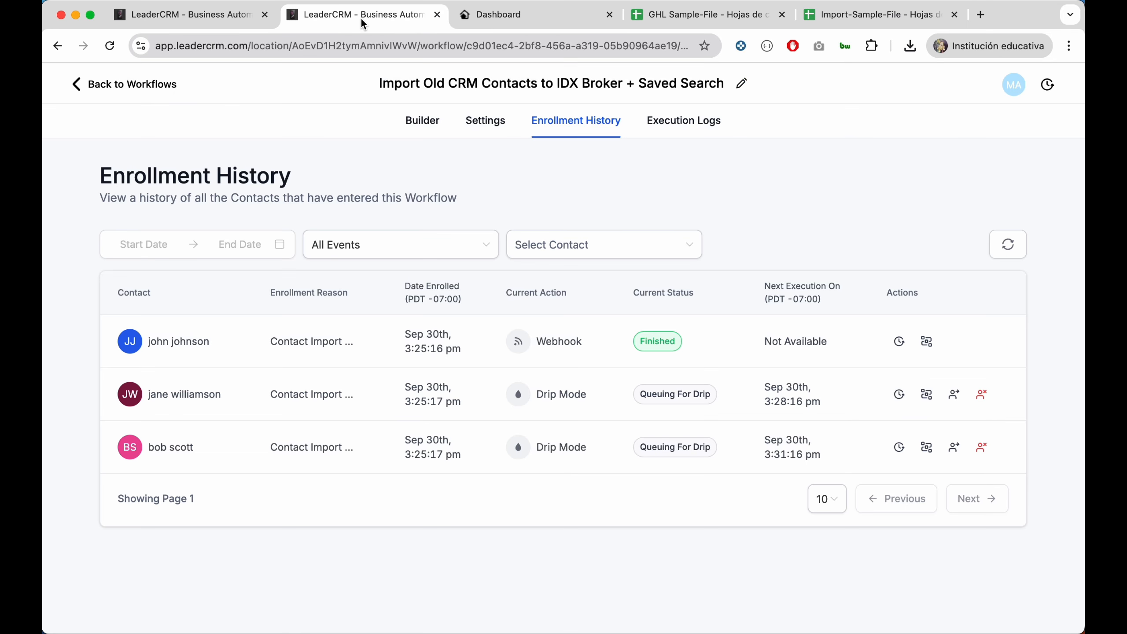
left_click(230, 17)
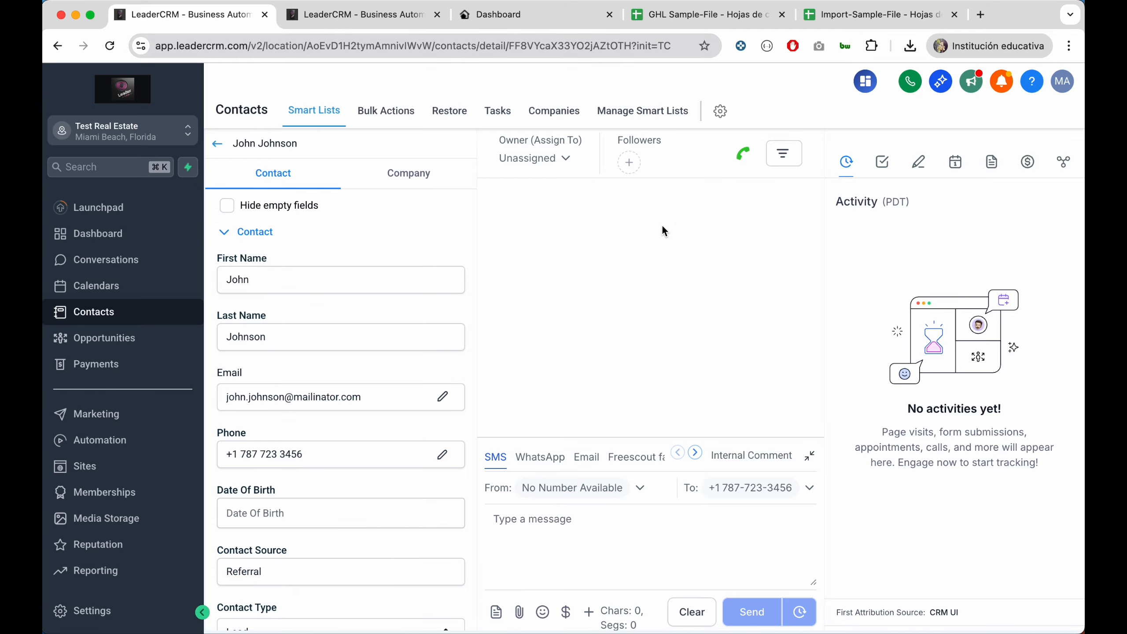
scroll(100, 483, "down", 5)
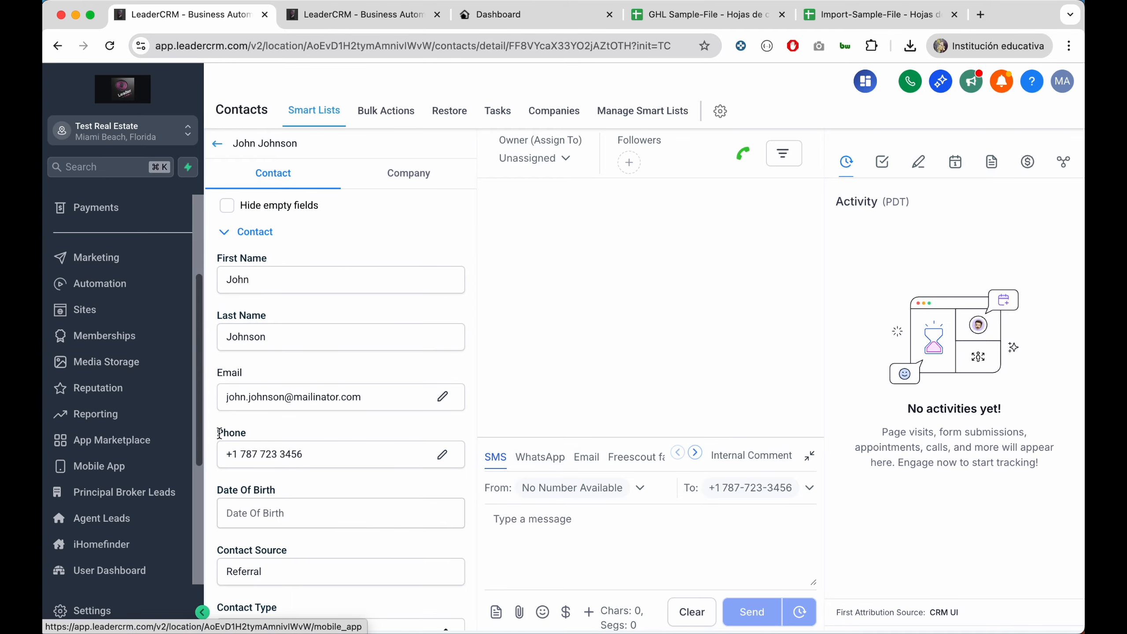
scroll(123, 501, "down", 5)
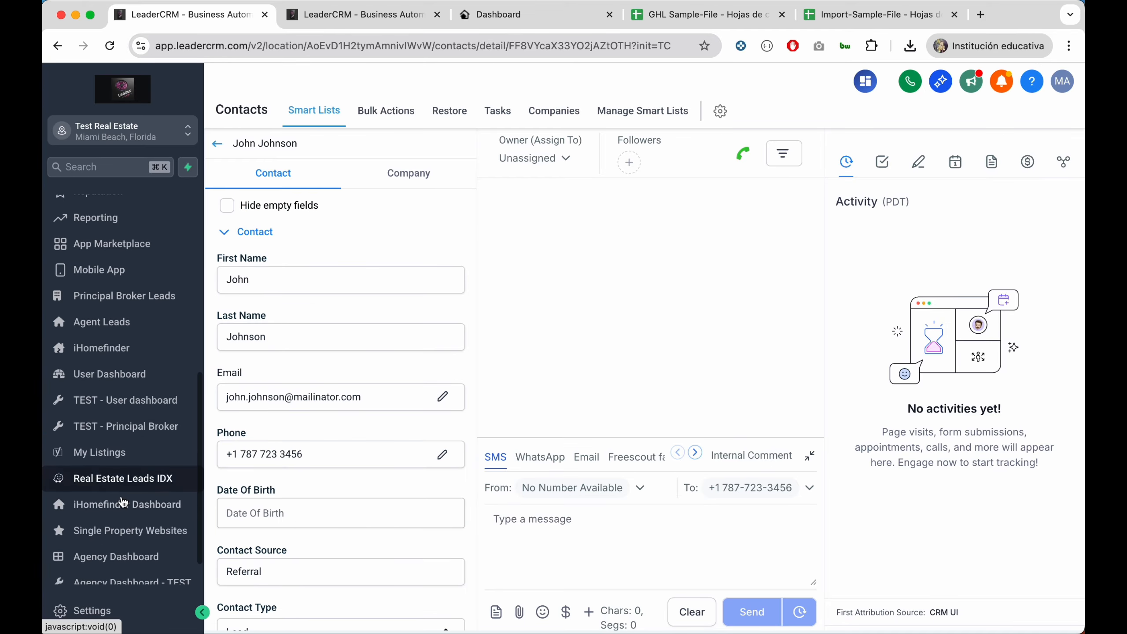
scroll(122, 399, "up", 5)
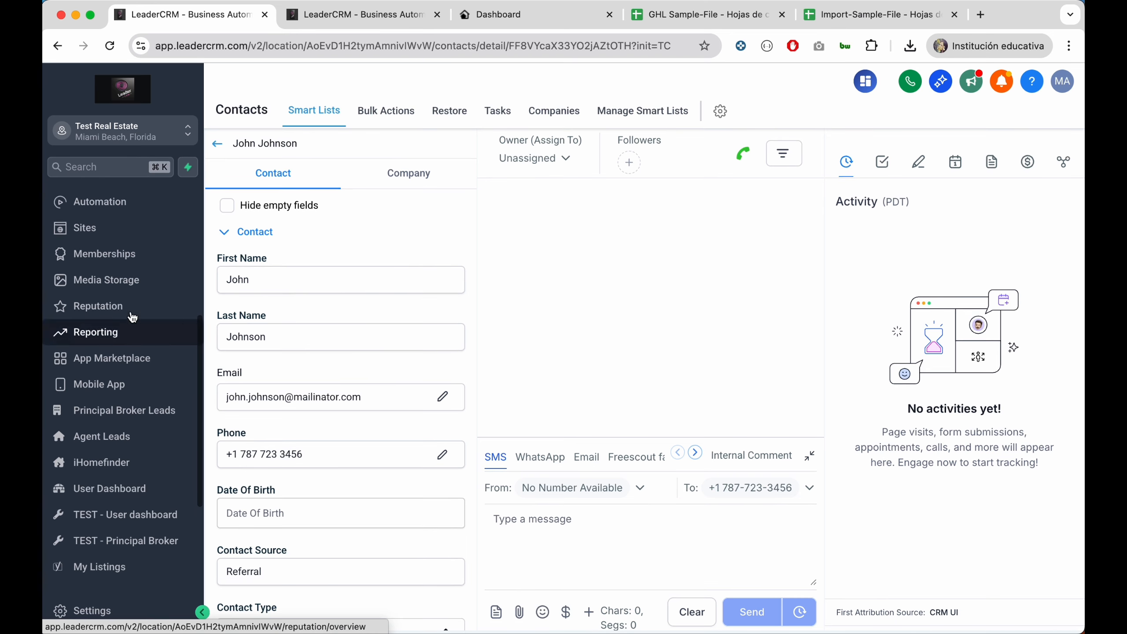
left_click(127, 412)
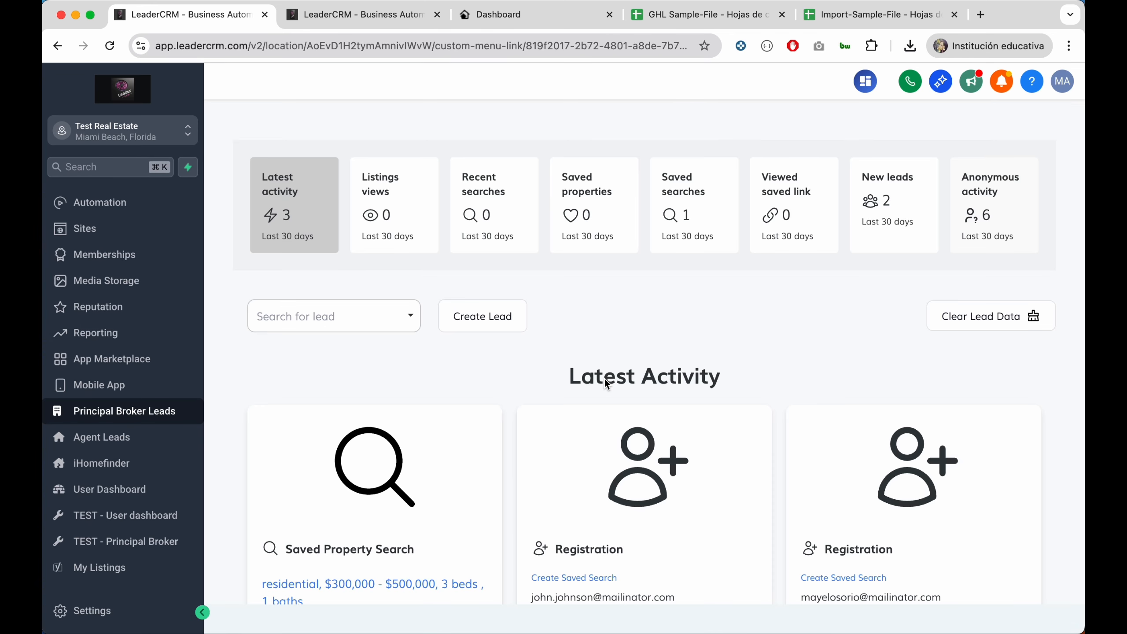
Open the newly registered lead from the latest activity and examine the lead's saved searches.
scroll(634, 382, "down", 1)
scroll(658, 382, "down", 3)
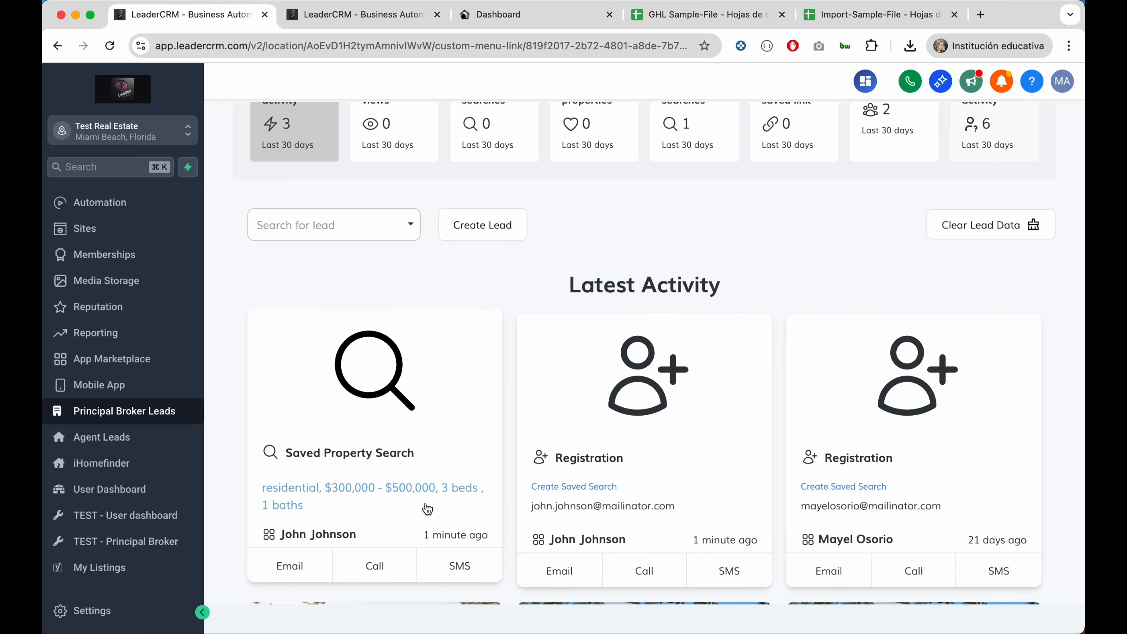
scroll(617, 506, "down", 5)
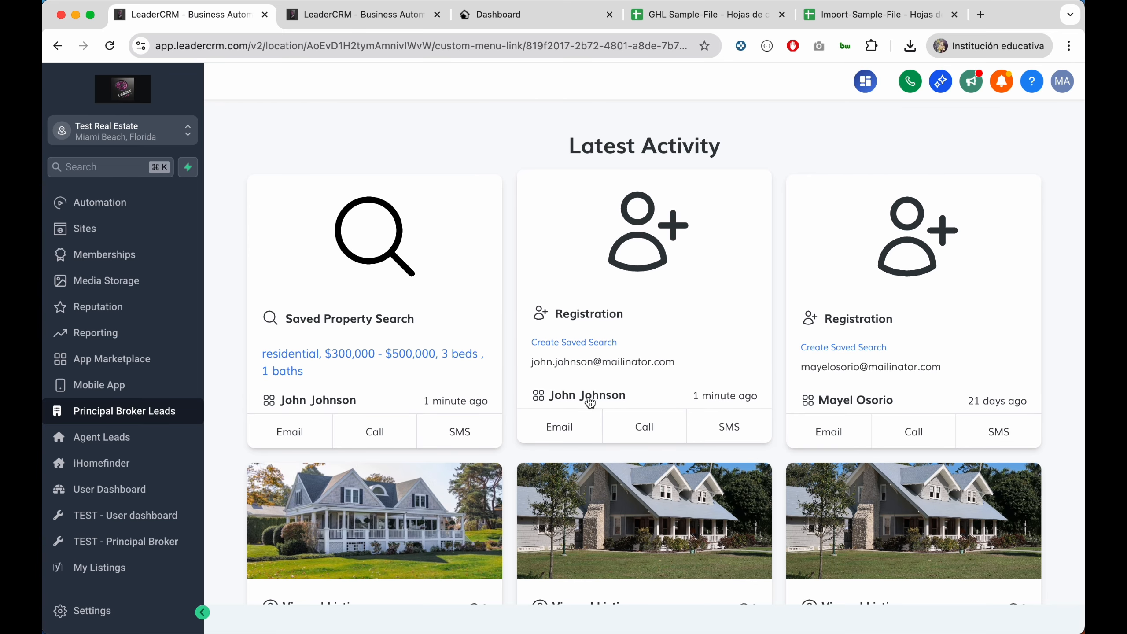
left_click(586, 396)
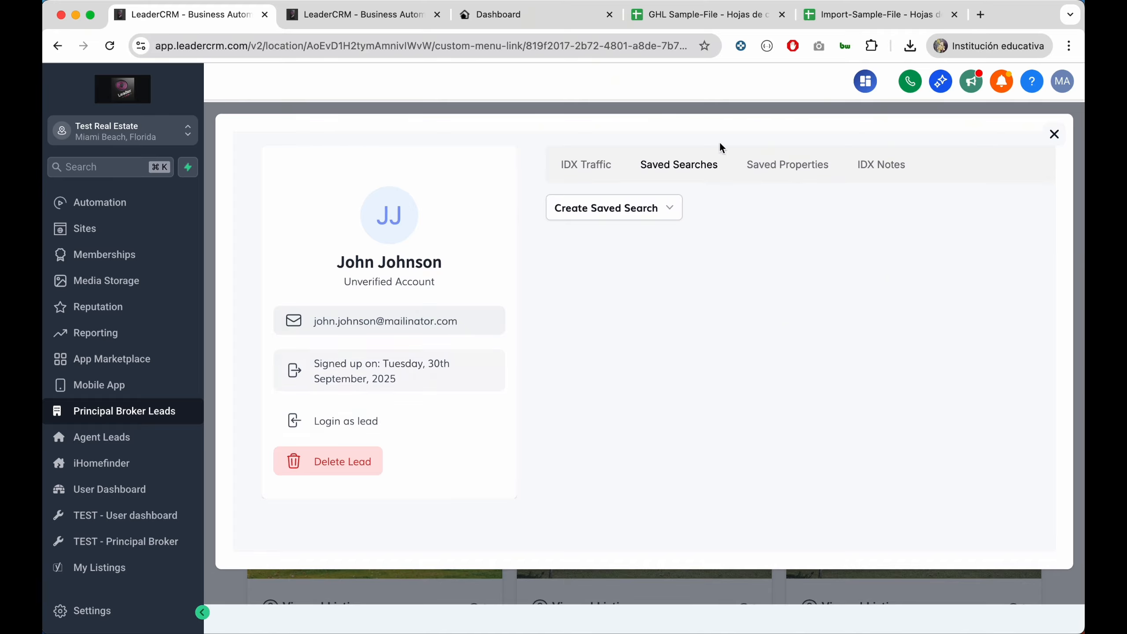
left_click(680, 165)
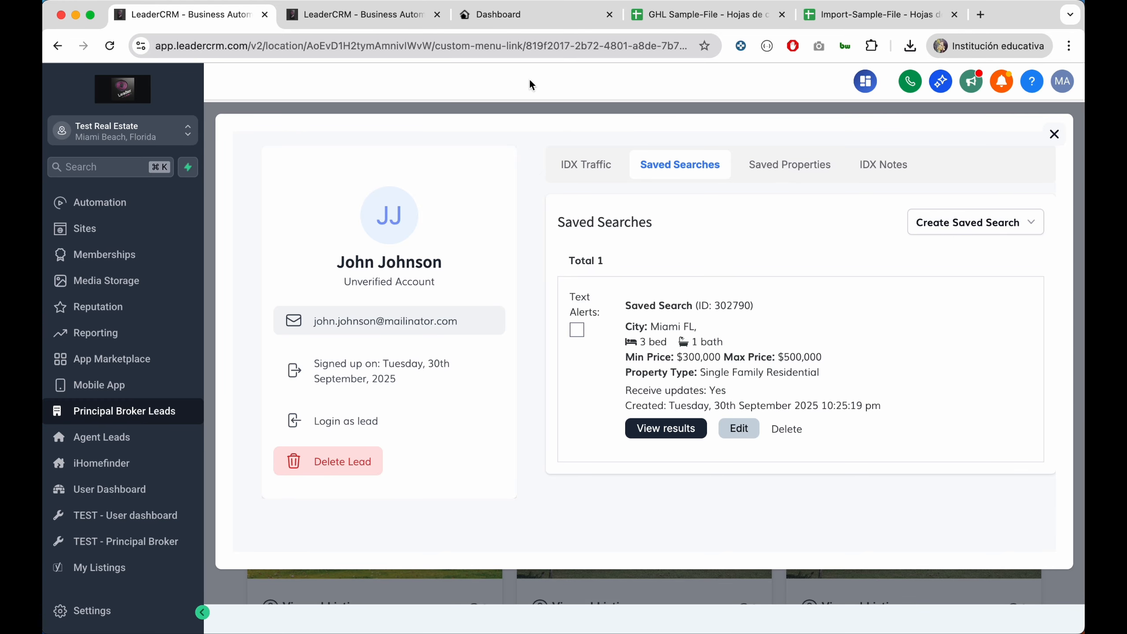
Check the execution logs of the Import Old CRM Contacts to IDX Broker + Saved Search workflow.
left_click(370, 18)
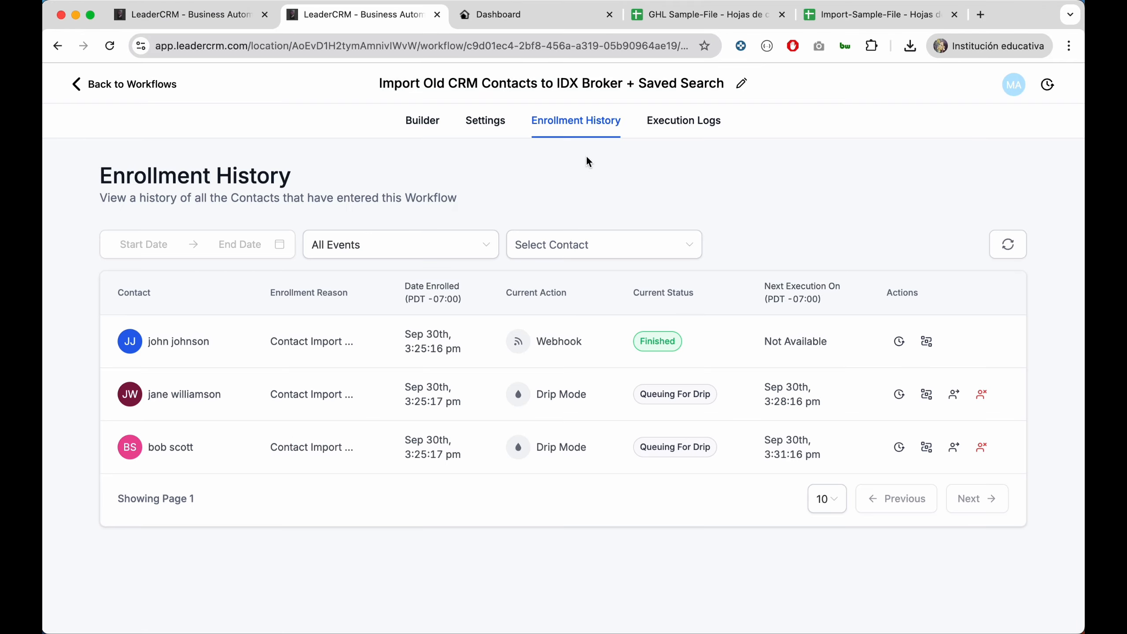
left_click(665, 120)
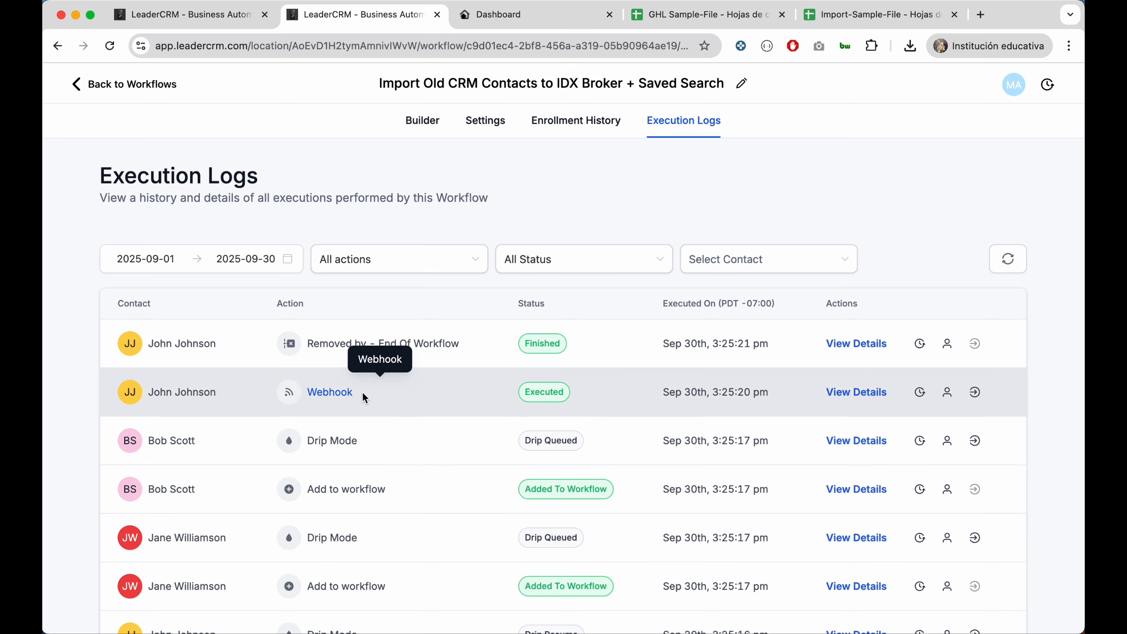
scroll(510, 382, "down", 3)
scroll(428, 488, "down", 2)
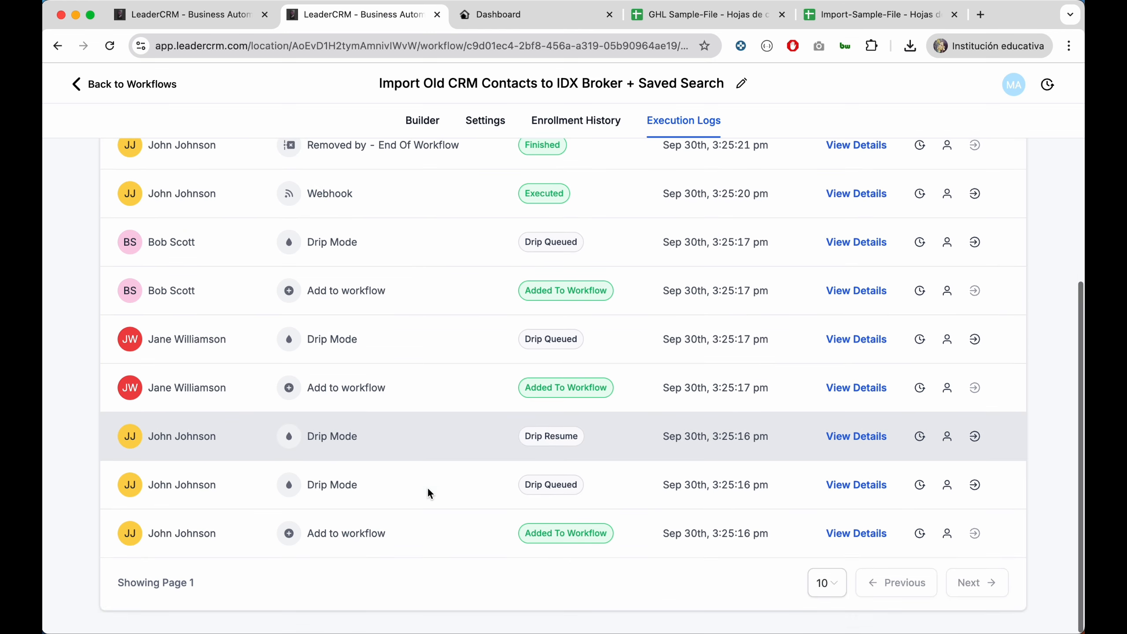
scroll(428, 488, "up", 5)
Switch to IDX Broker, open the lead management list and sort the leads by signup date, newest first.
left_click(877, 15)
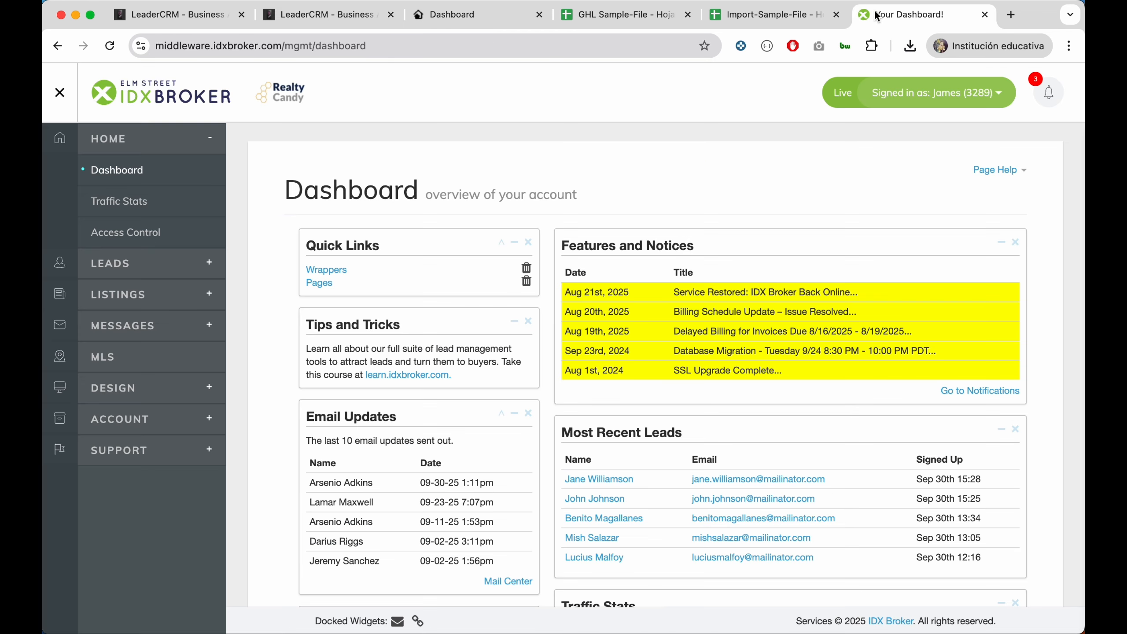
left_click(129, 265)
left_click(123, 204)
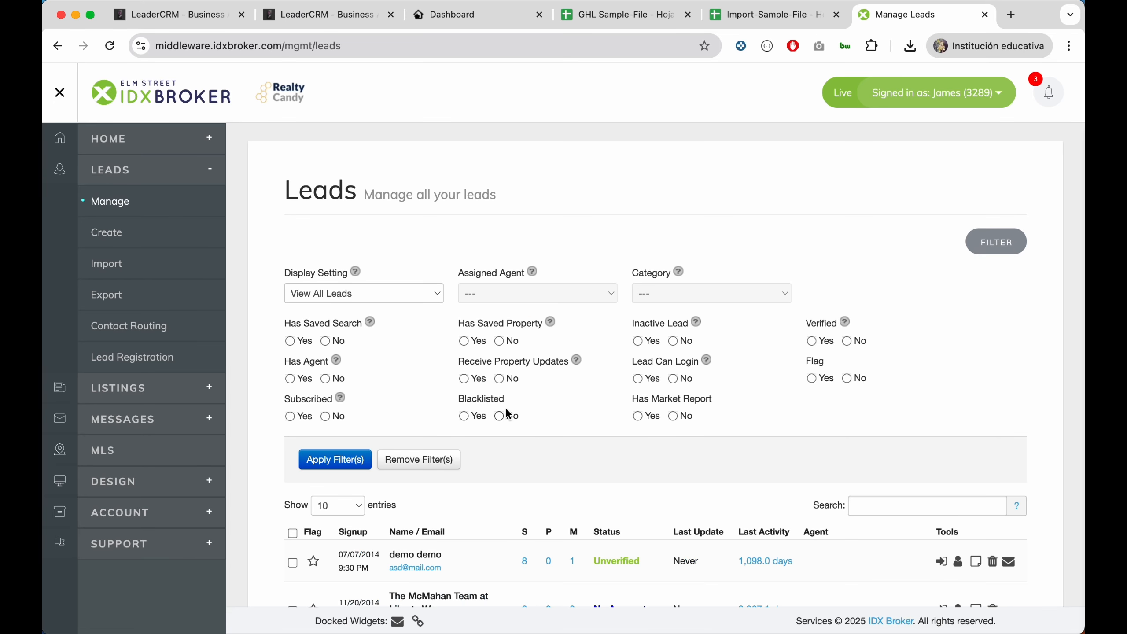
left_click(363, 534)
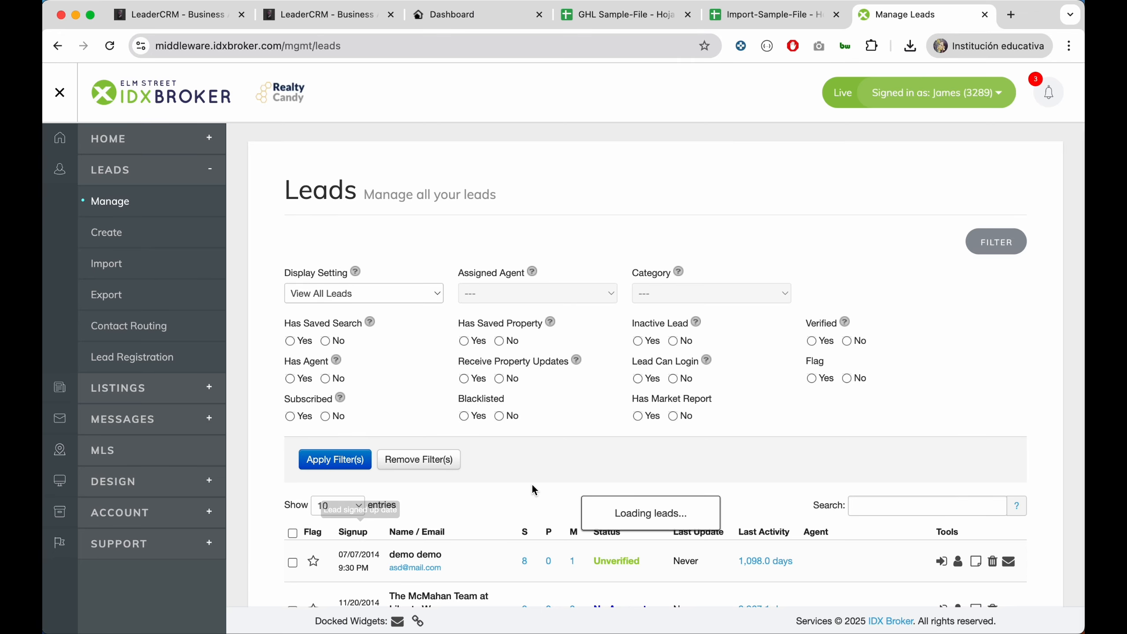
scroll(531, 483, "down", 4)
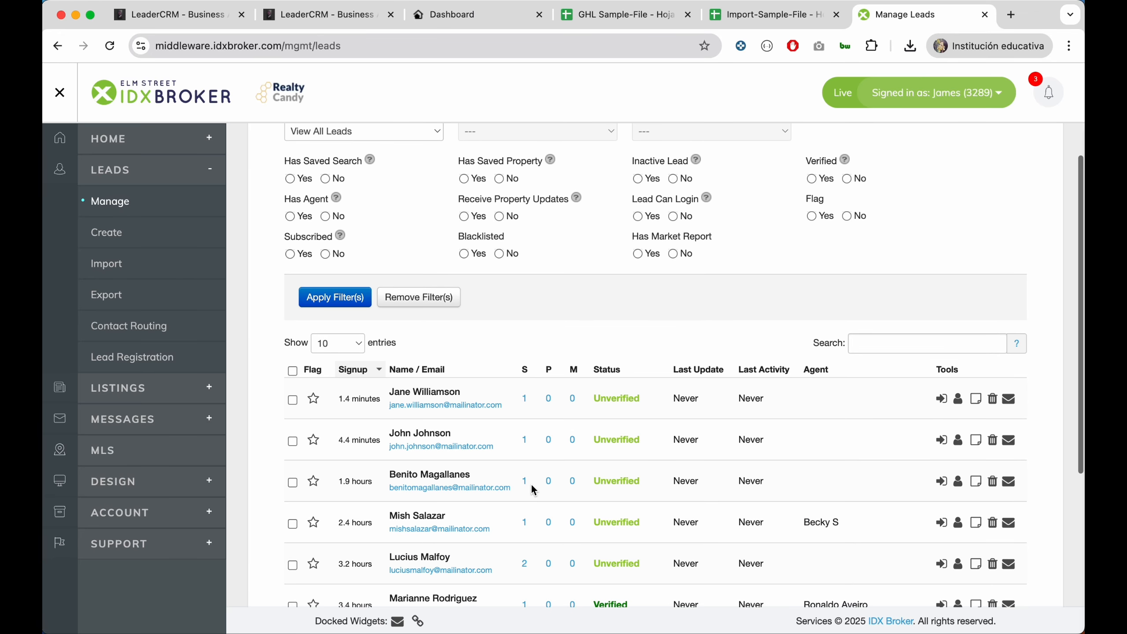
Identify the two imported leads in the list and open the saved searches of the first imported contact.
left_click_drag(389, 432, 473, 437)
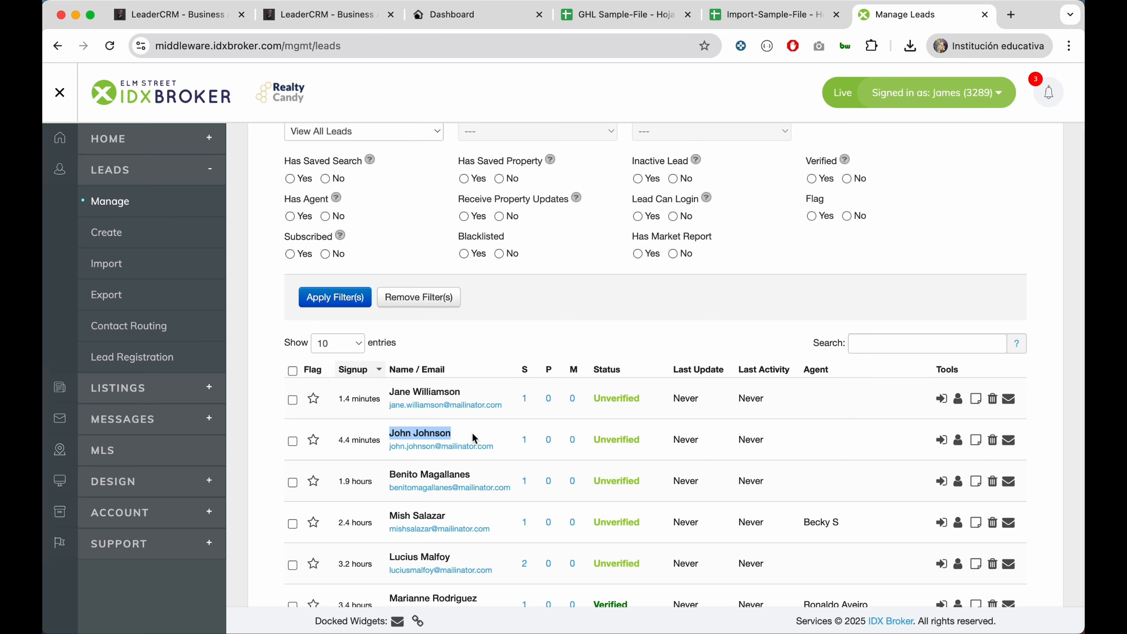
left_click_drag(390, 391, 490, 390)
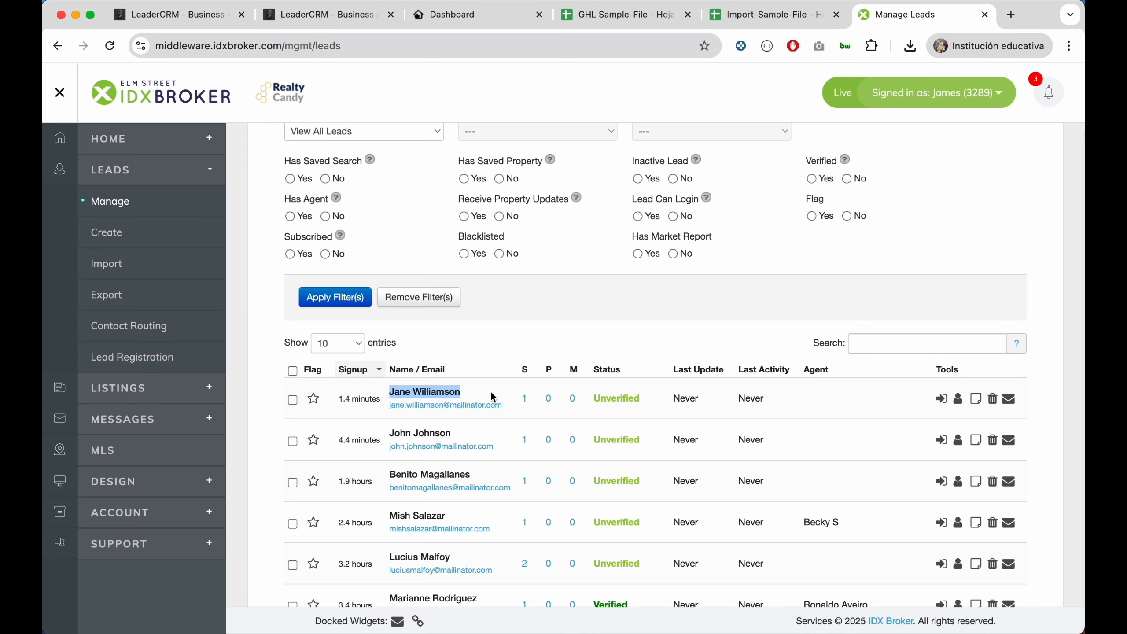
left_click(525, 443)
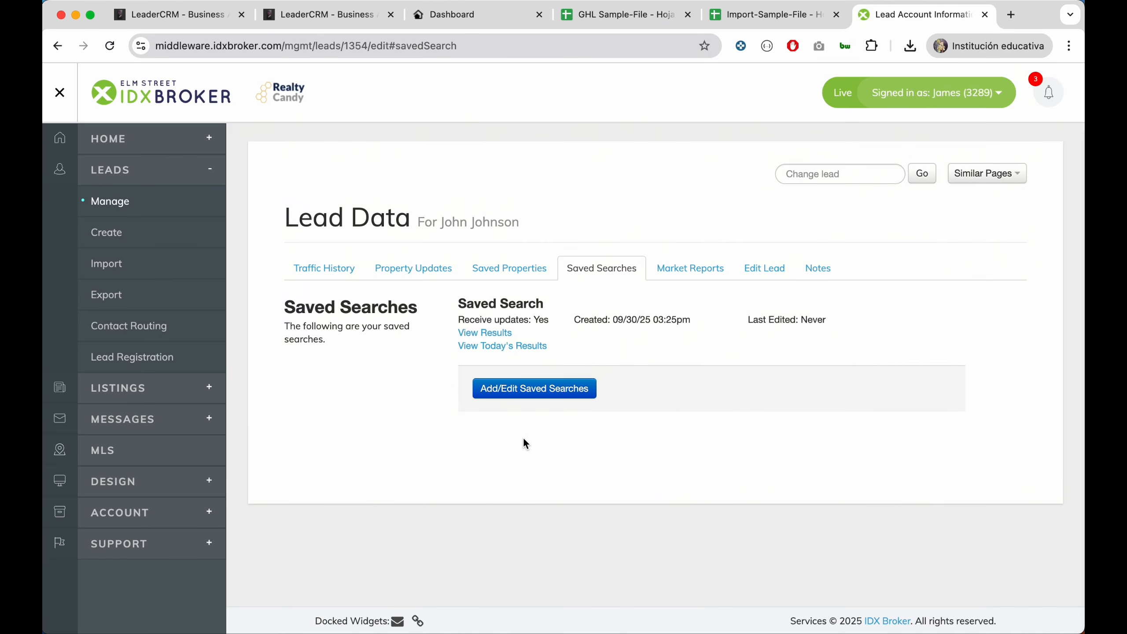